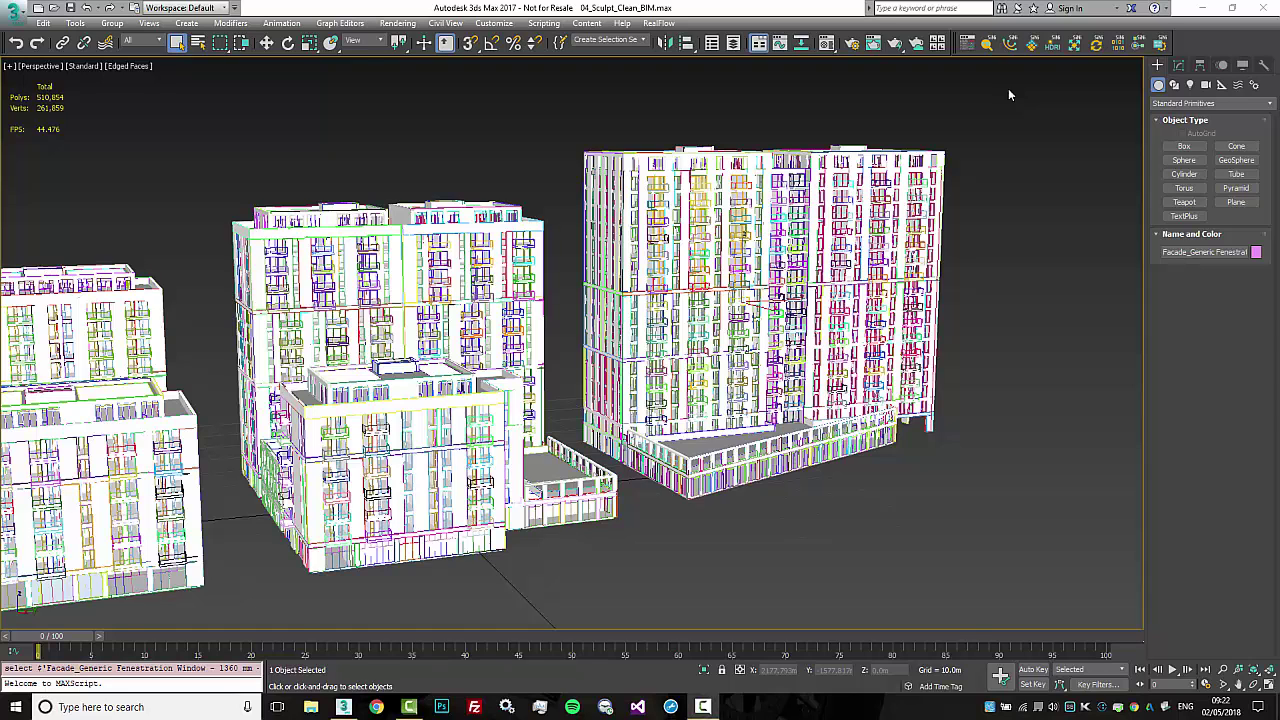
Open the SiNi Sculpt poly and mesh tools for cleaning the BIM buildings
scroll(1008, 95, "up", 3)
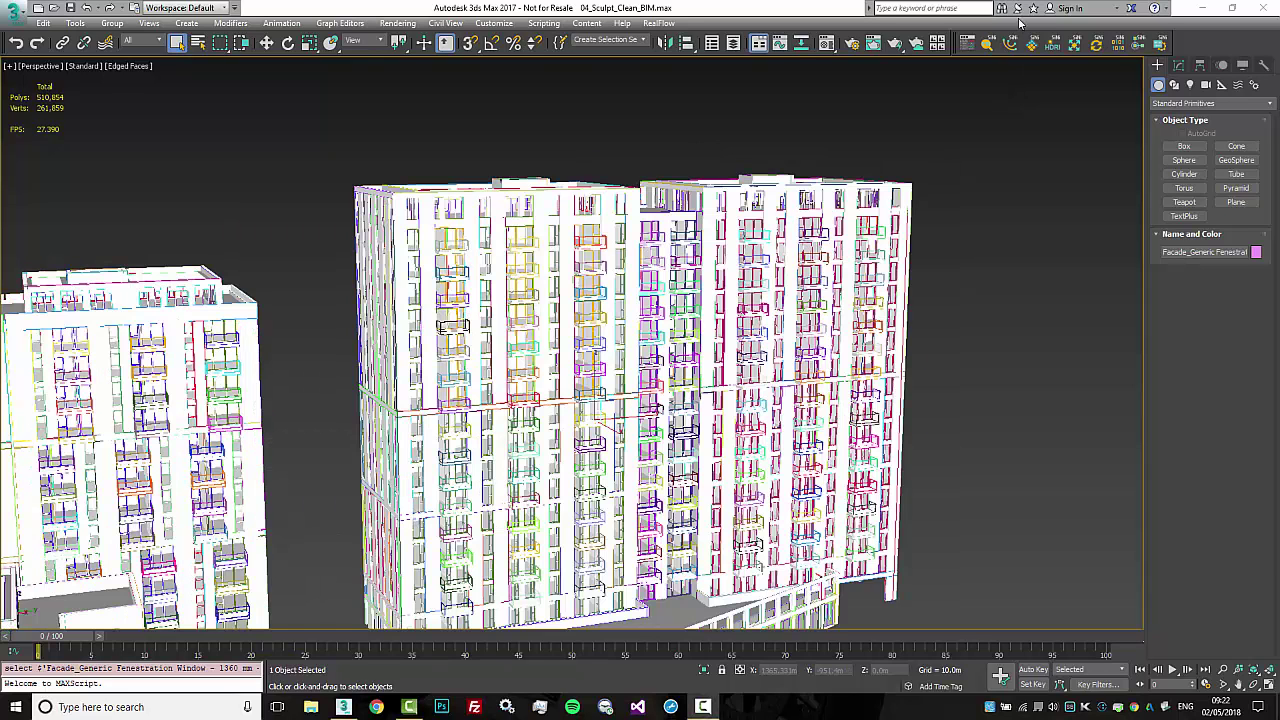
left_click(1032, 43)
mouse_move(652, 303)
middle_mouse_down()
mouse_move(692, 257)
mouse_move(725, 249)
middle_mouse_up()
scroll(691, 257, "down", 3)
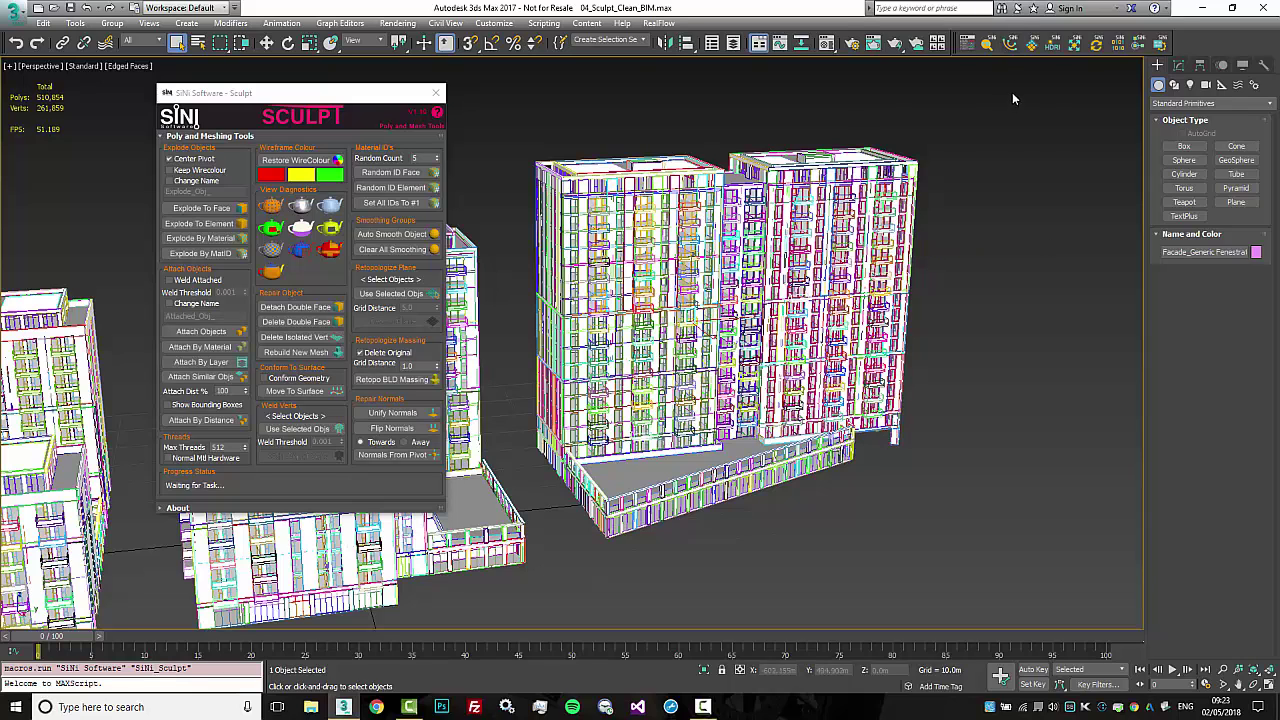
Select every object of the tallest tower with its podium and attach them by material
left_click_drag(810, 342, 536, 563)
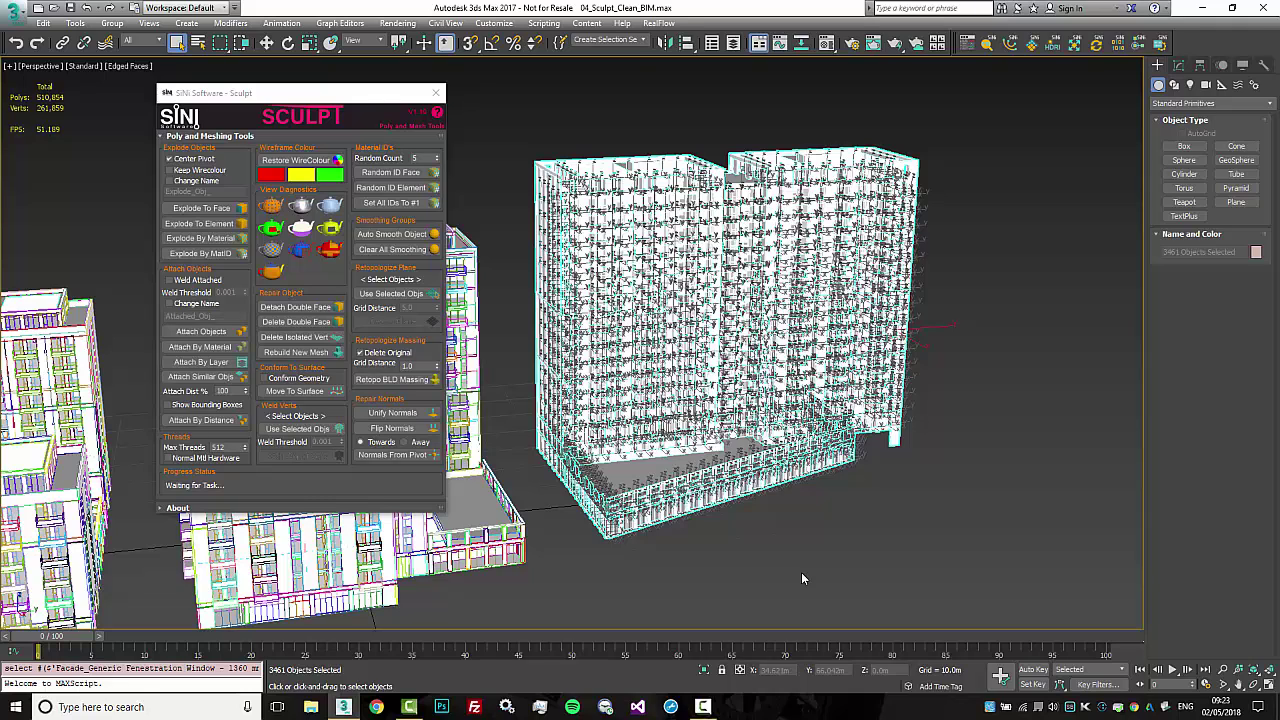
middle_click_drag(788, 577, 826, 572, "alt")
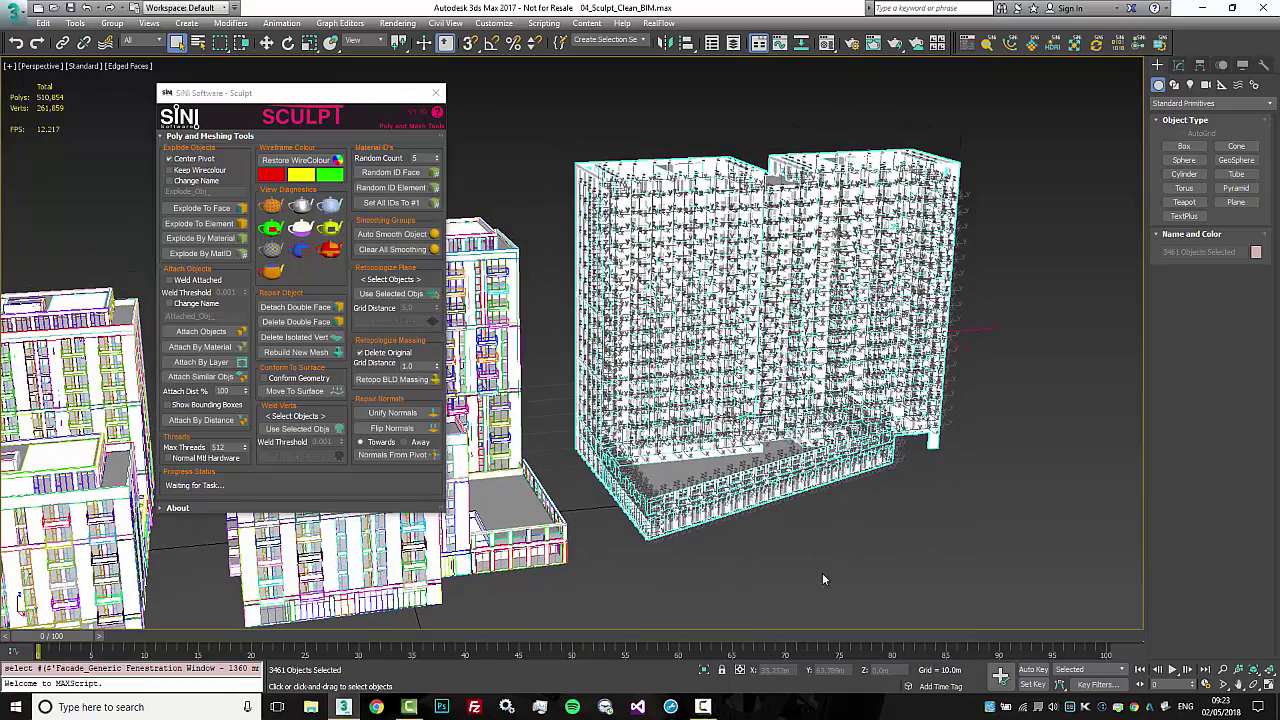
left_click(200, 346)
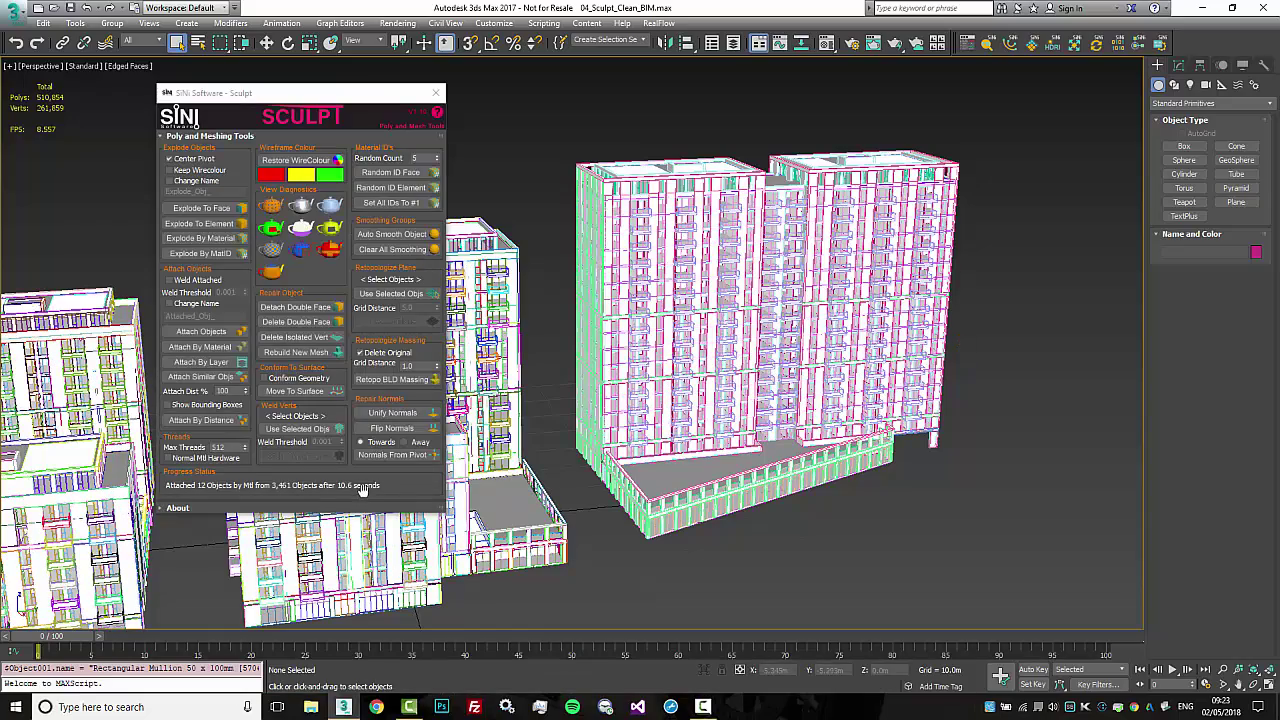
Select all the remaining pieces of the tall tower and attach them into a single object
middle_click_drag(848, 476, 978, 298, "alt")
left_click_drag(995, 140, 557, 603)
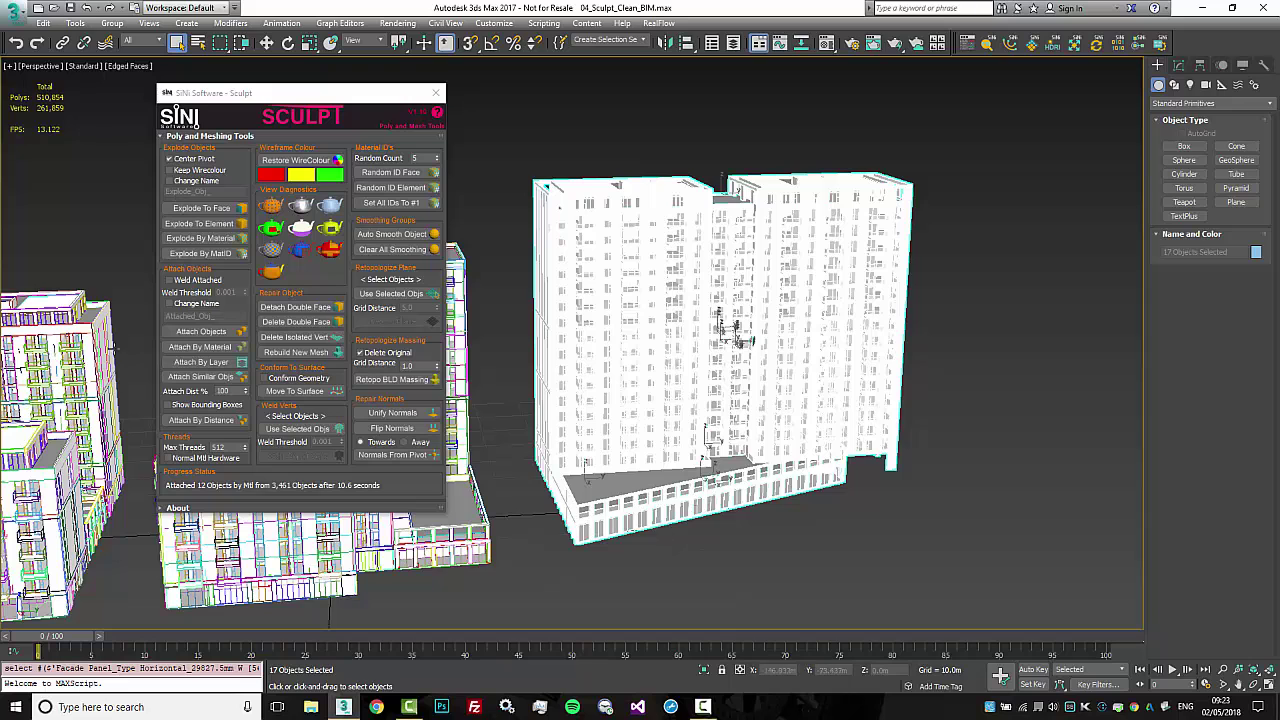
left_click(182, 333)
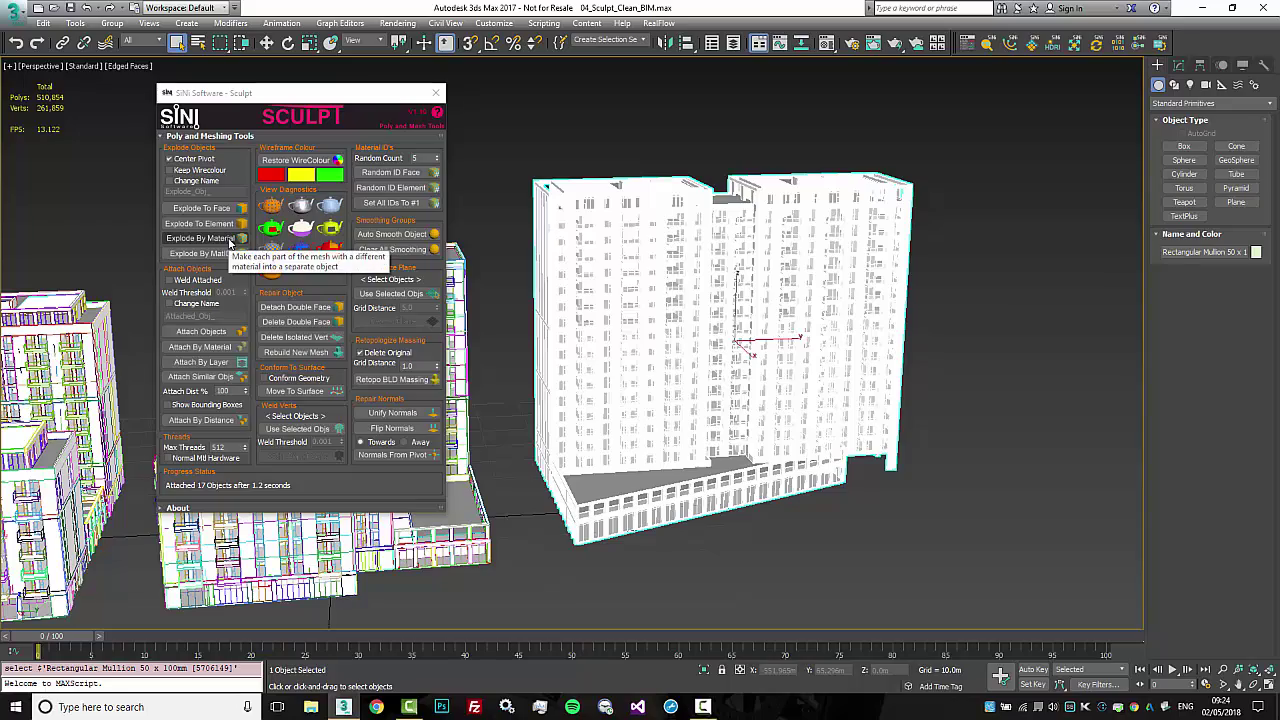
Explode the merged tower by material and select one of the separated pieces to check the split
left_click(234, 243)
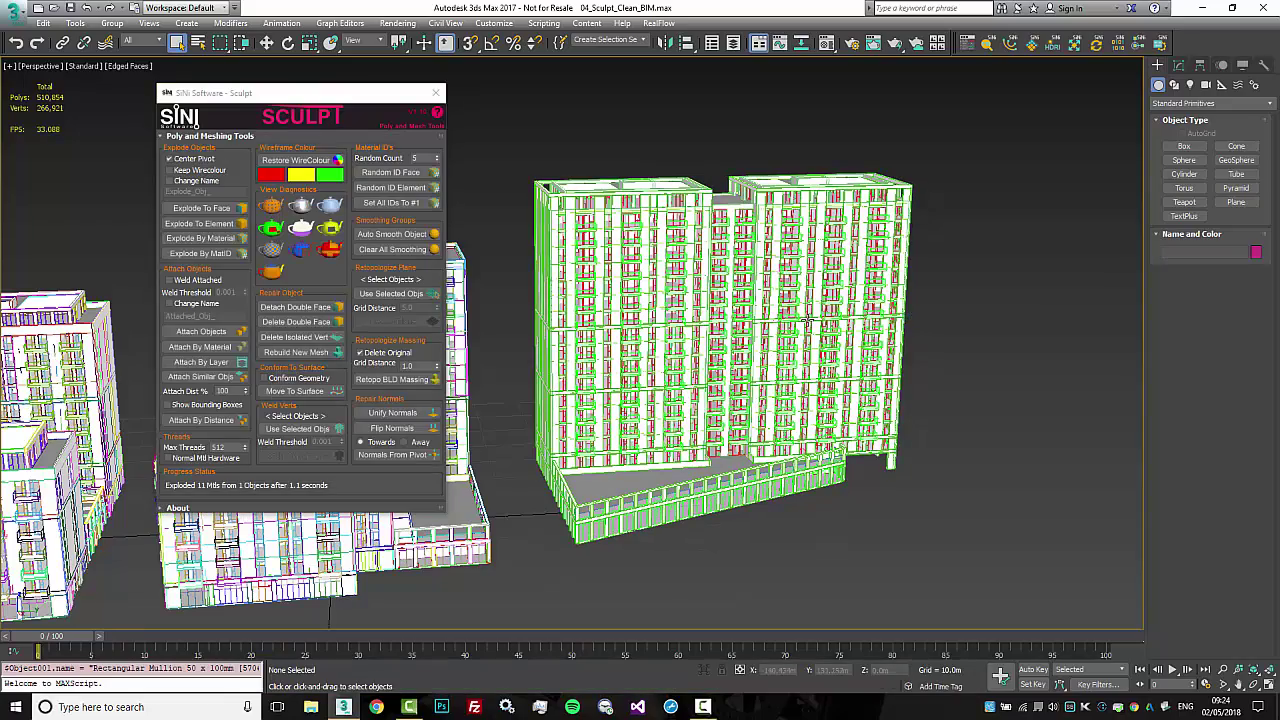
middle_click_drag(908, 319, 820, 325, "alt")
scroll(645, 272, "up", 4)
left_click(670, 242)
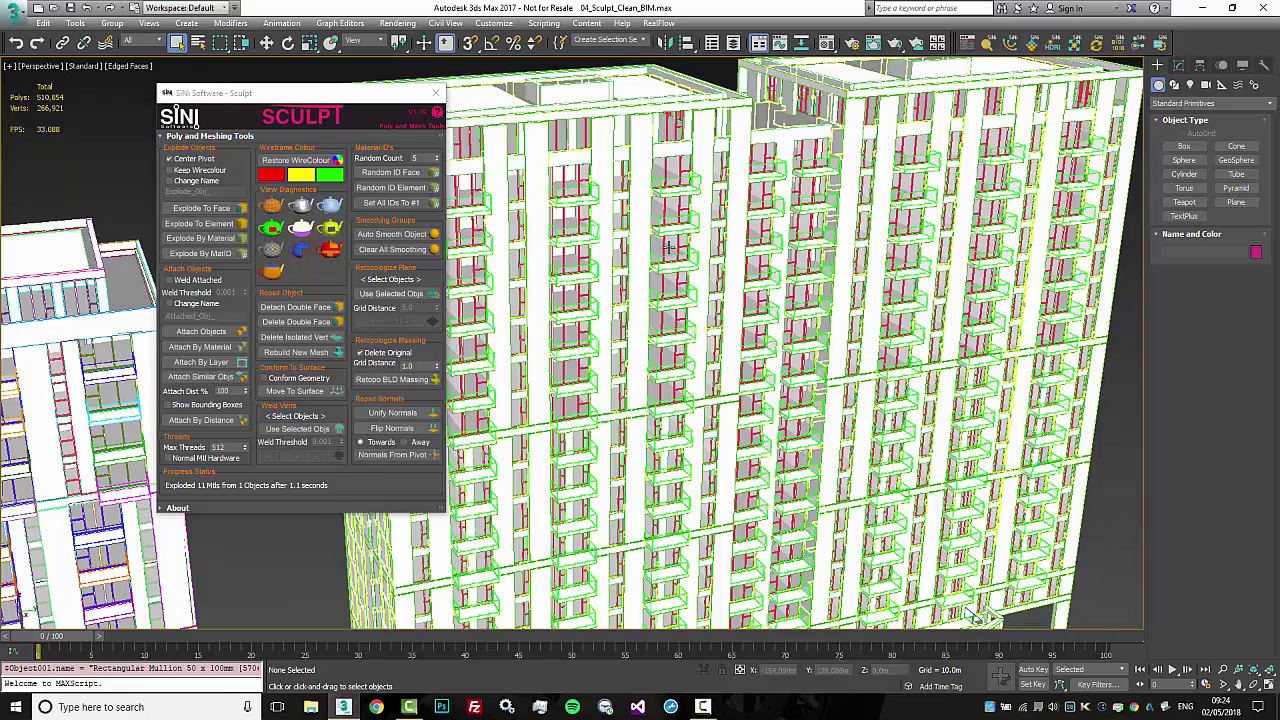
scroll(690, 255, "down", 6)
scroll(715, 266, "down", 3)
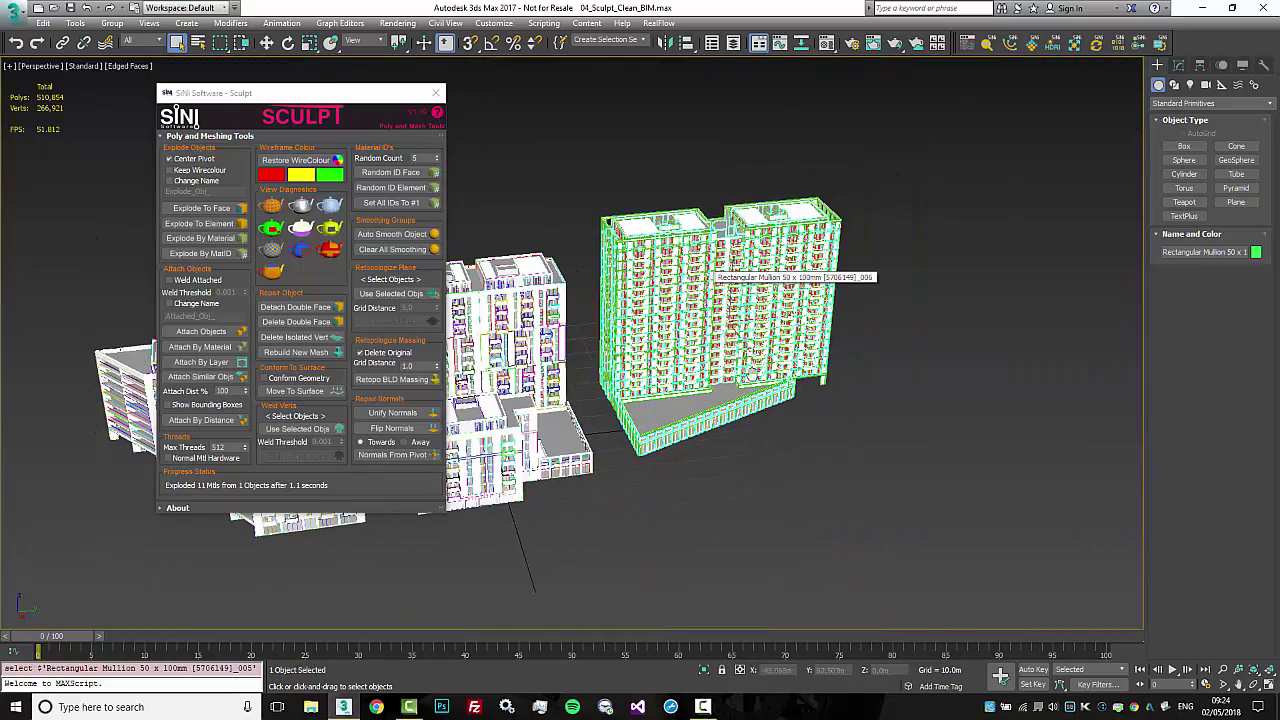
scroll(500, 320, "up", 4)
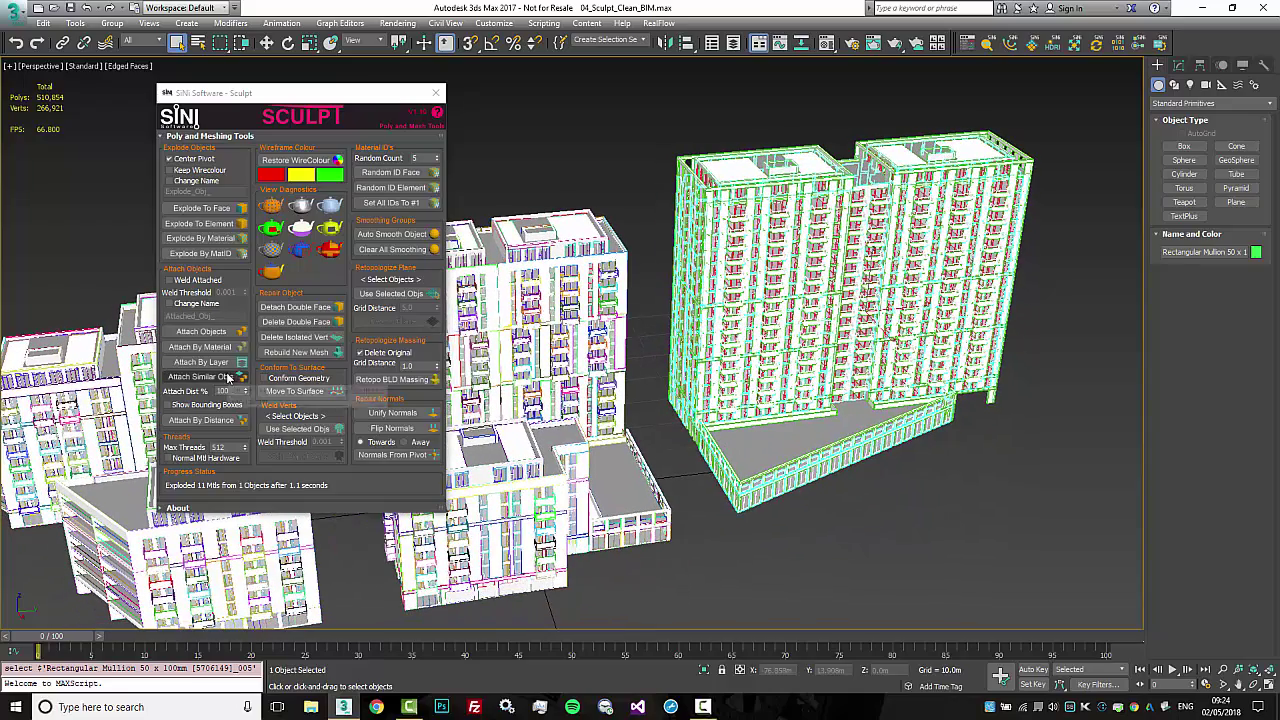
Attach all objects similar to a rectangular balcony on the low front block's facade and hide the merged balconies
middle_click_drag(540, 400, 928, 318)
scroll(637, 499, "up", 2)
scroll(636, 497, "up", 5)
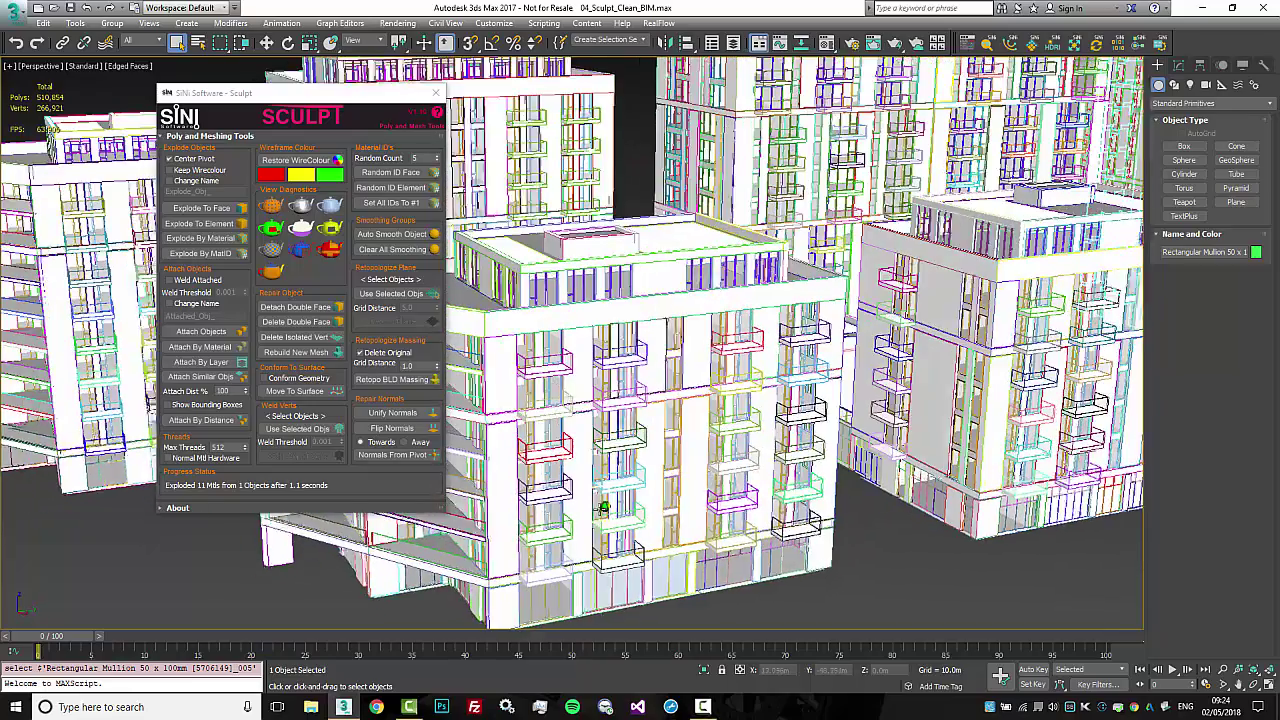
middle_click_drag(604, 508, 599, 510, "alt")
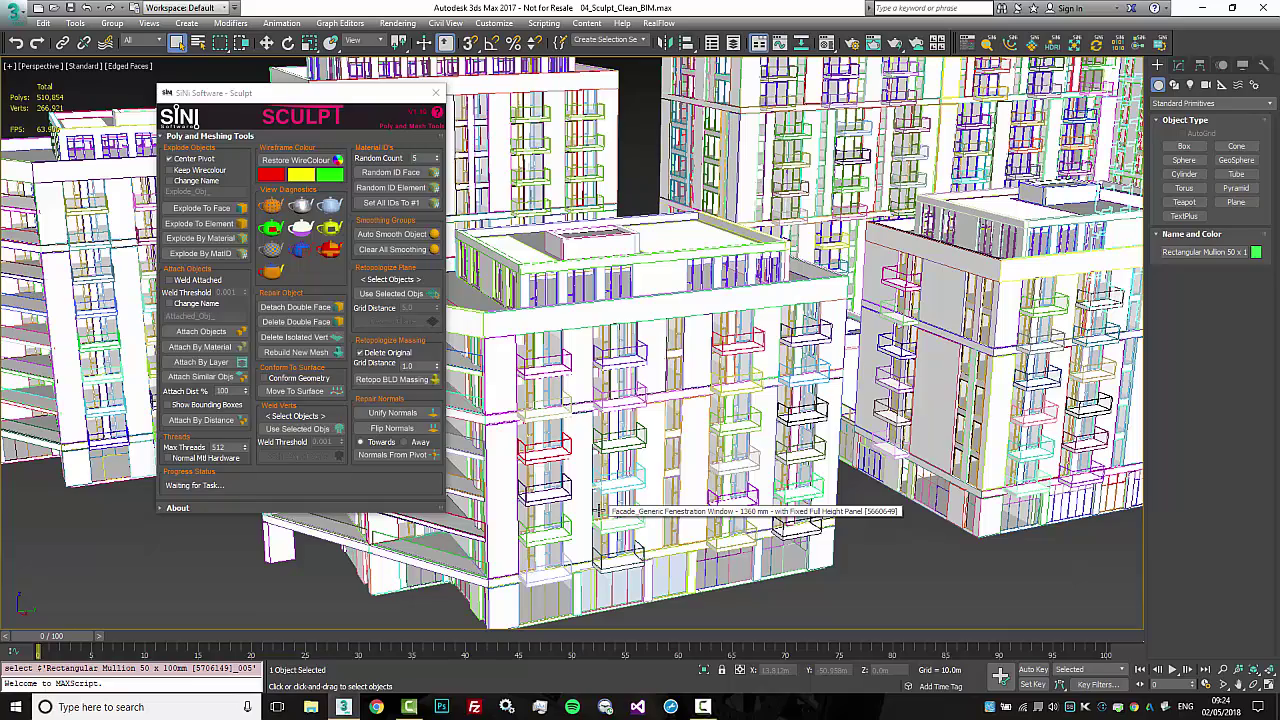
scroll(598, 510, "up", 2)
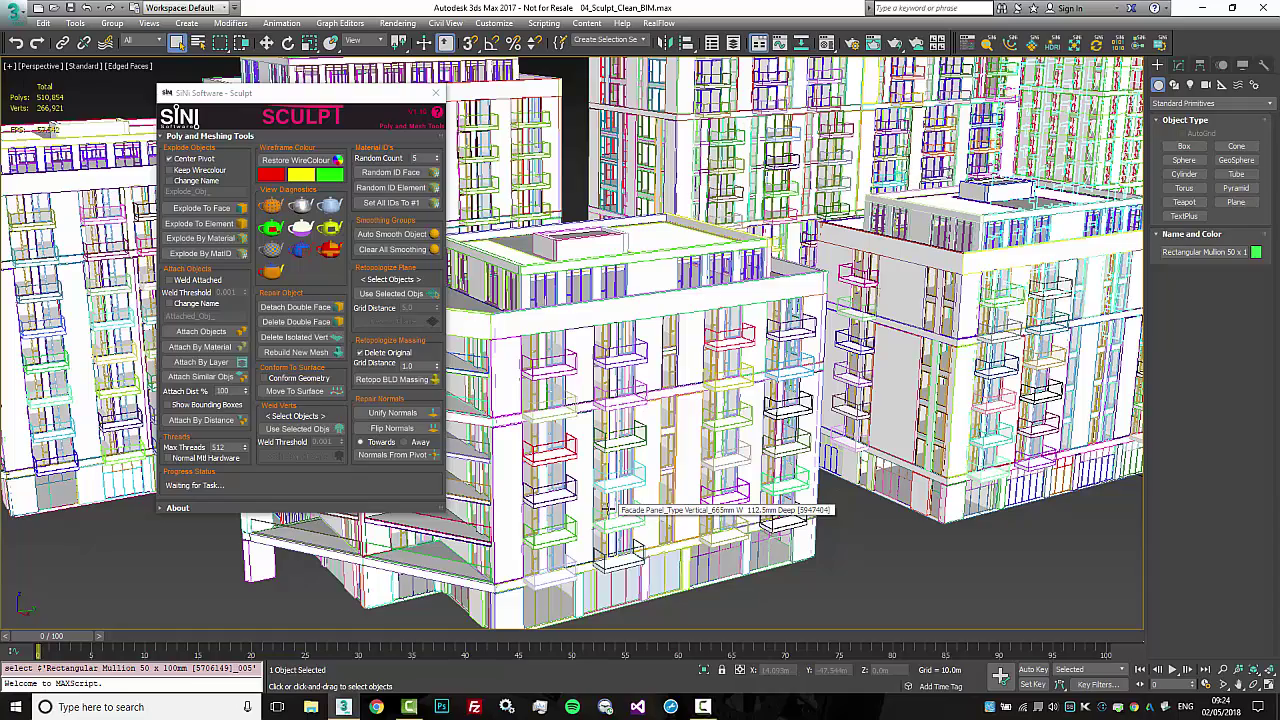
middle_click_drag(749, 609, 769, 591)
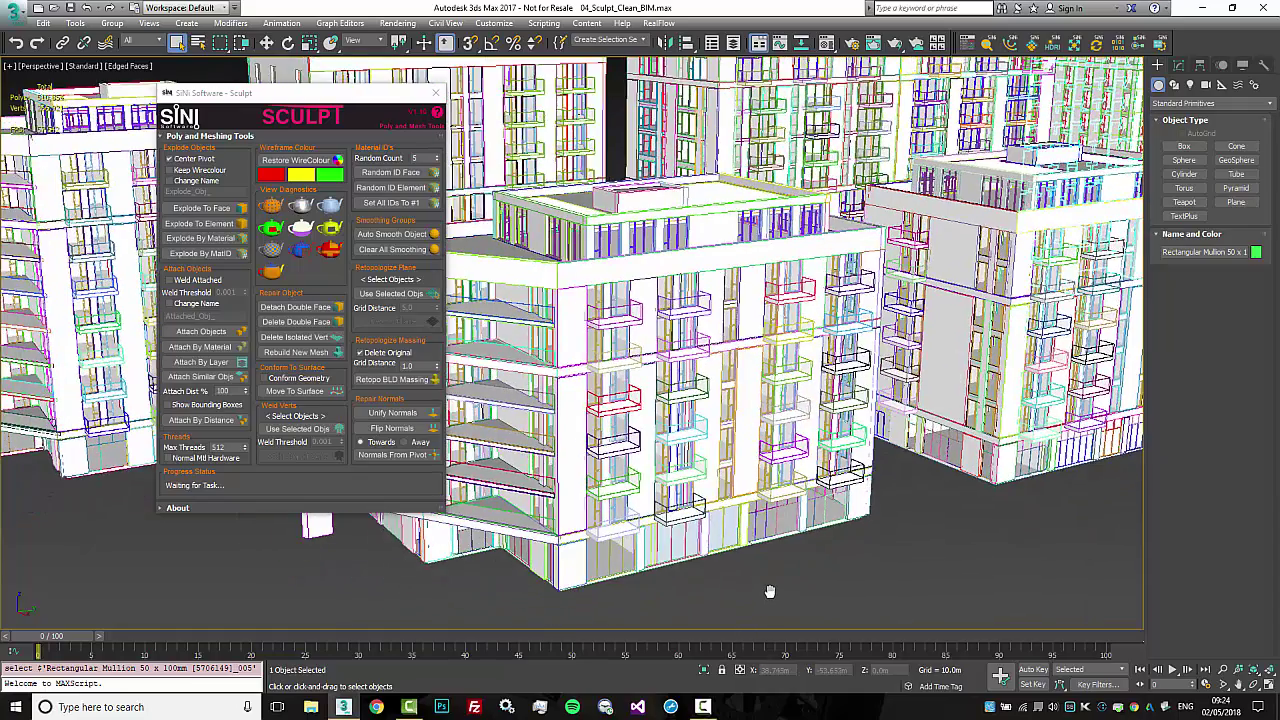
scroll(770, 592, "up", 5)
middle_click_drag(540, 396, 591, 446)
scroll(689, 449, "down", 5)
middle_click_drag(689, 449, 722, 475)
left_click(572, 349)
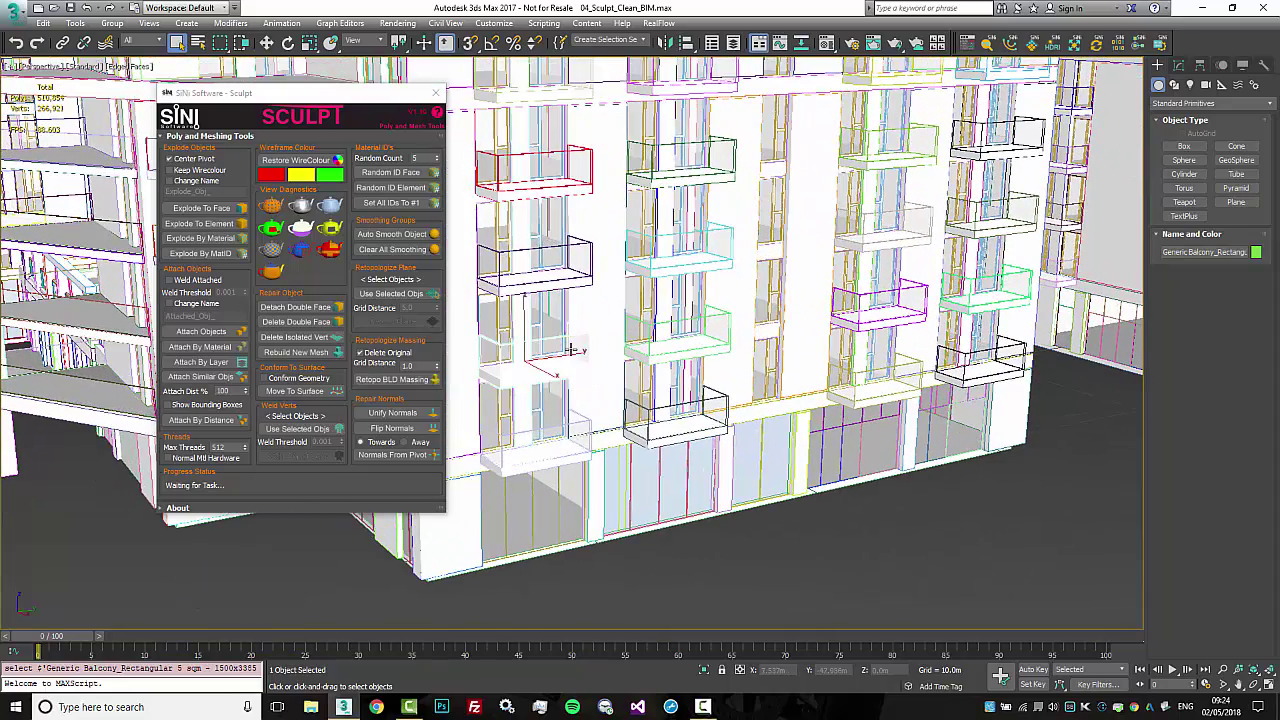
left_click(214, 377)
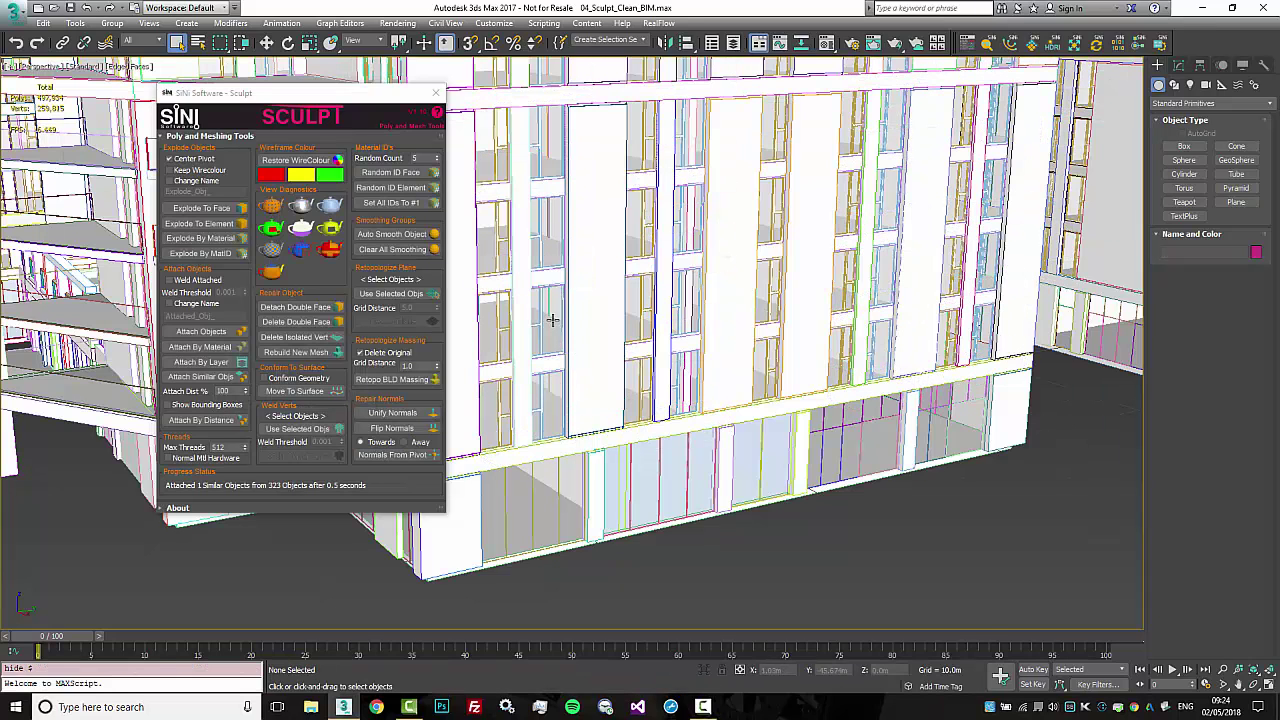
Attach all objects similar to a facade fenestration window on the front block and hide the merged windows
left_click(540, 322)
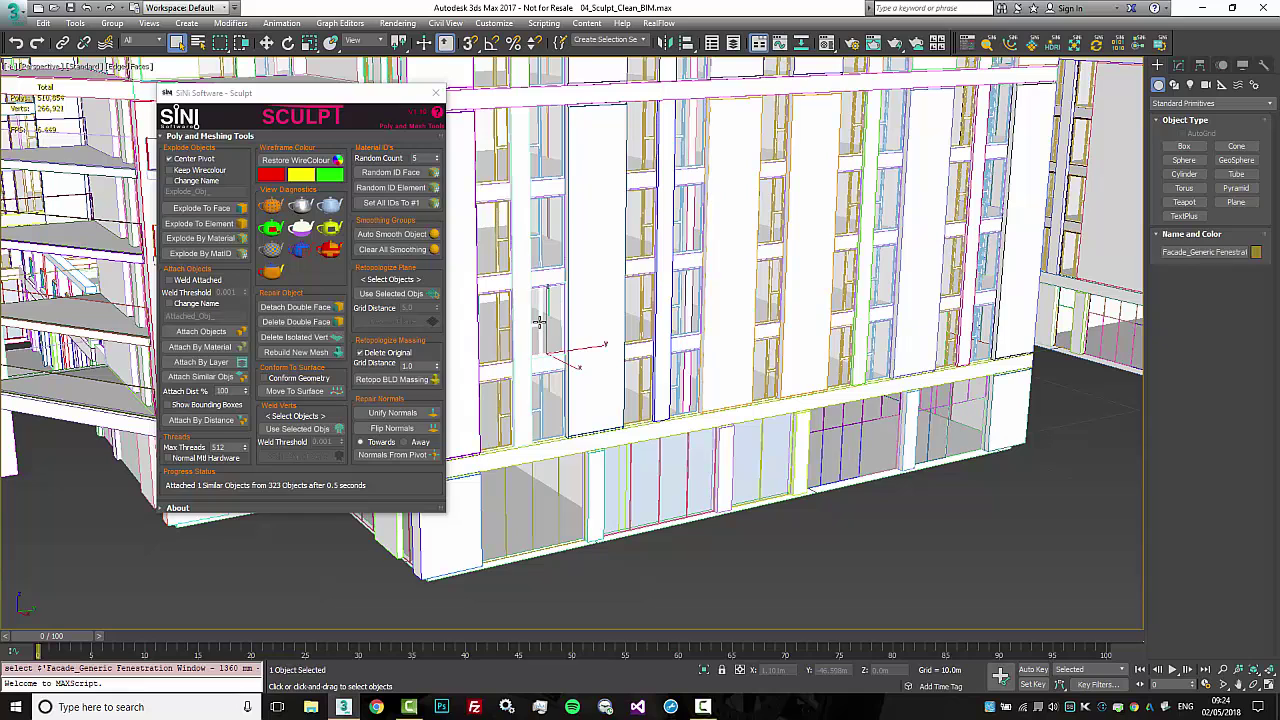
left_click(224, 378)
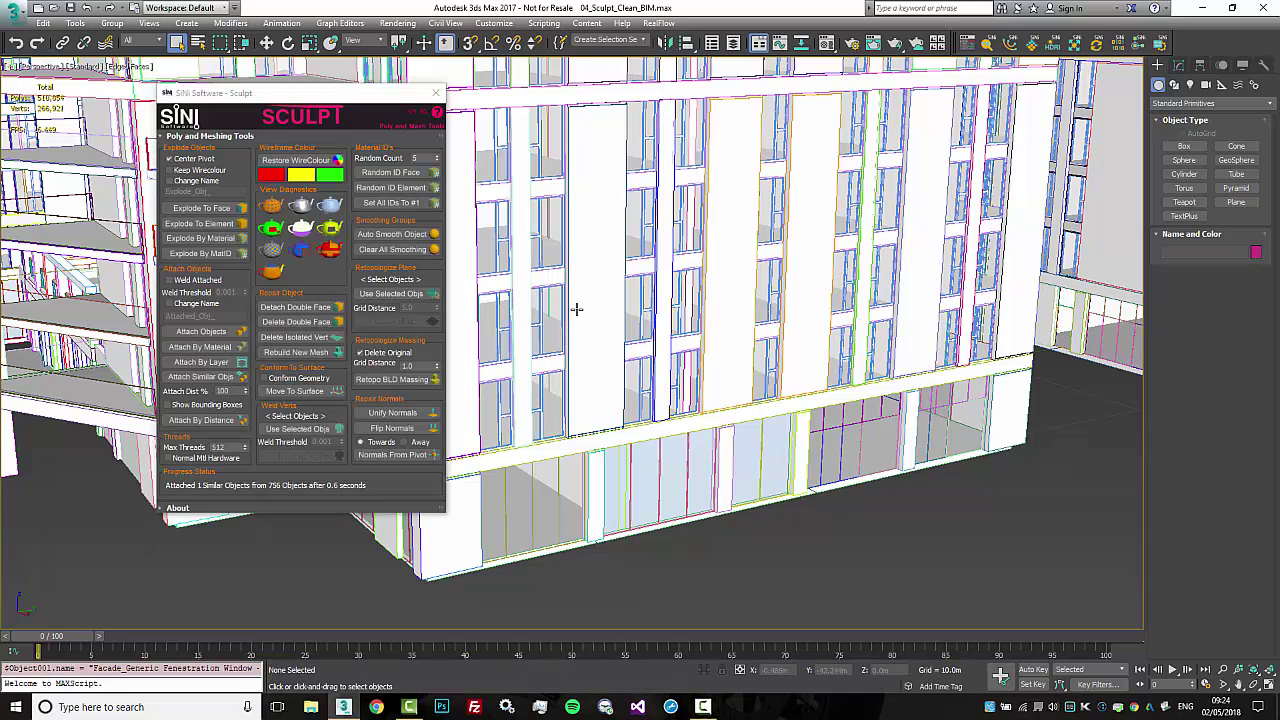
key("alt+h")
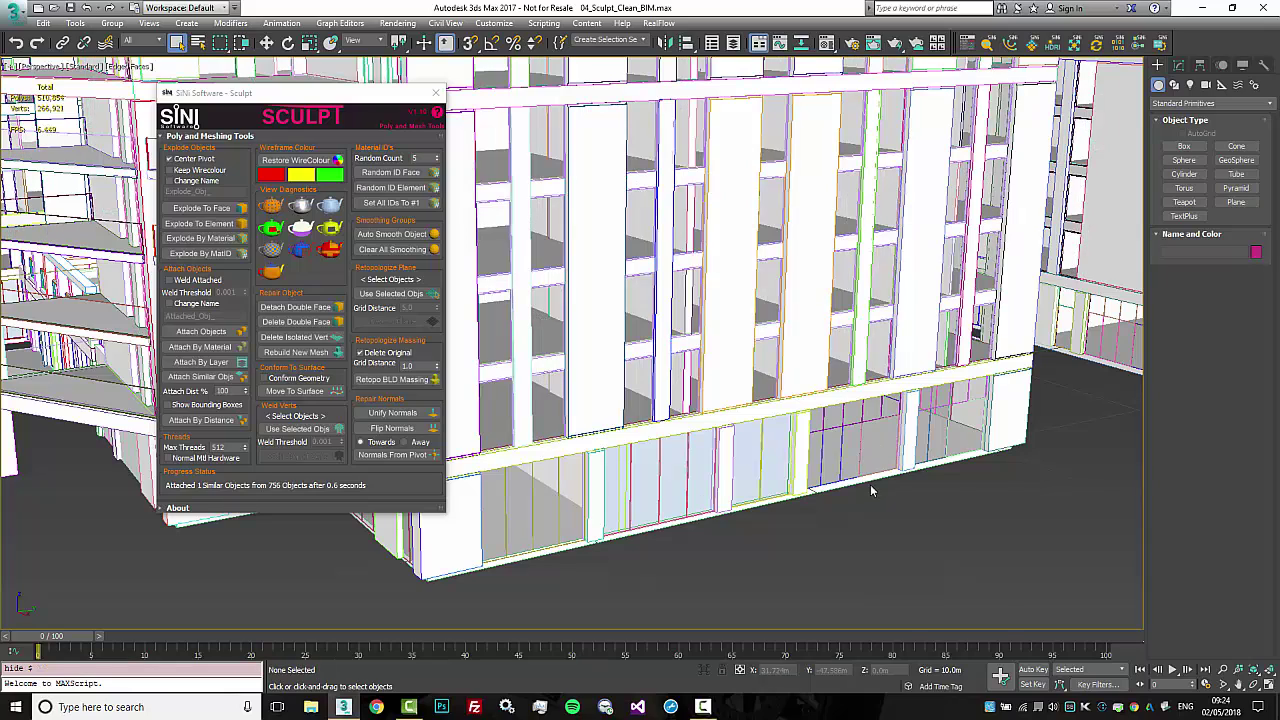
Unhide all hidden objects to bring back the merged balconies and windows
right_click(872, 448)
left_click(903, 423)
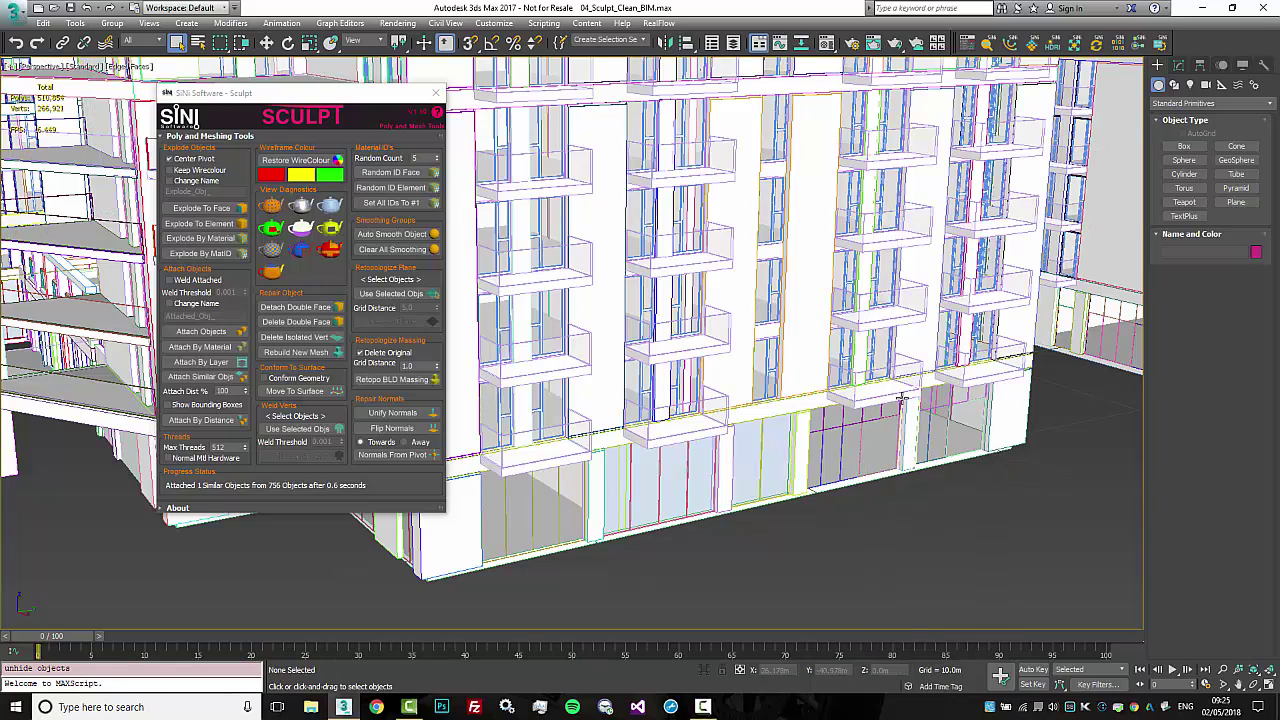
scroll(871, 410, "down", 5)
middle_click_drag(871, 411, 772, 470, "alt")
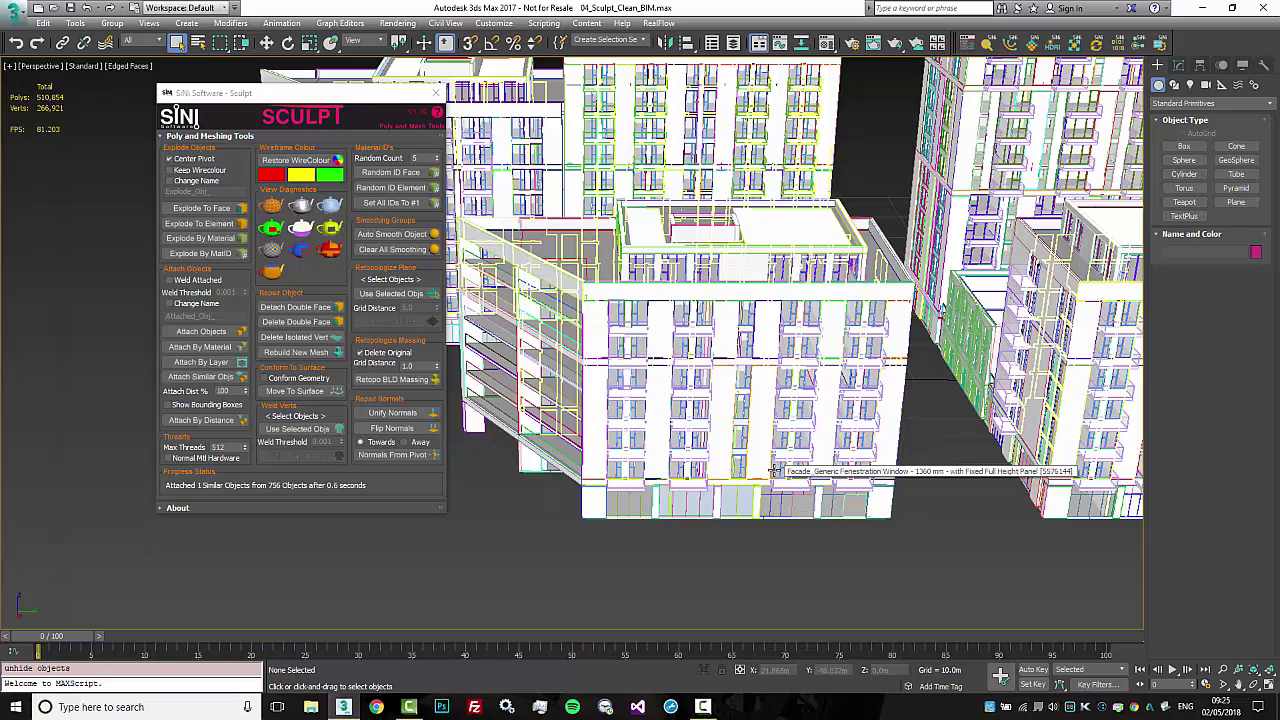
scroll(773, 470, "down", 6)
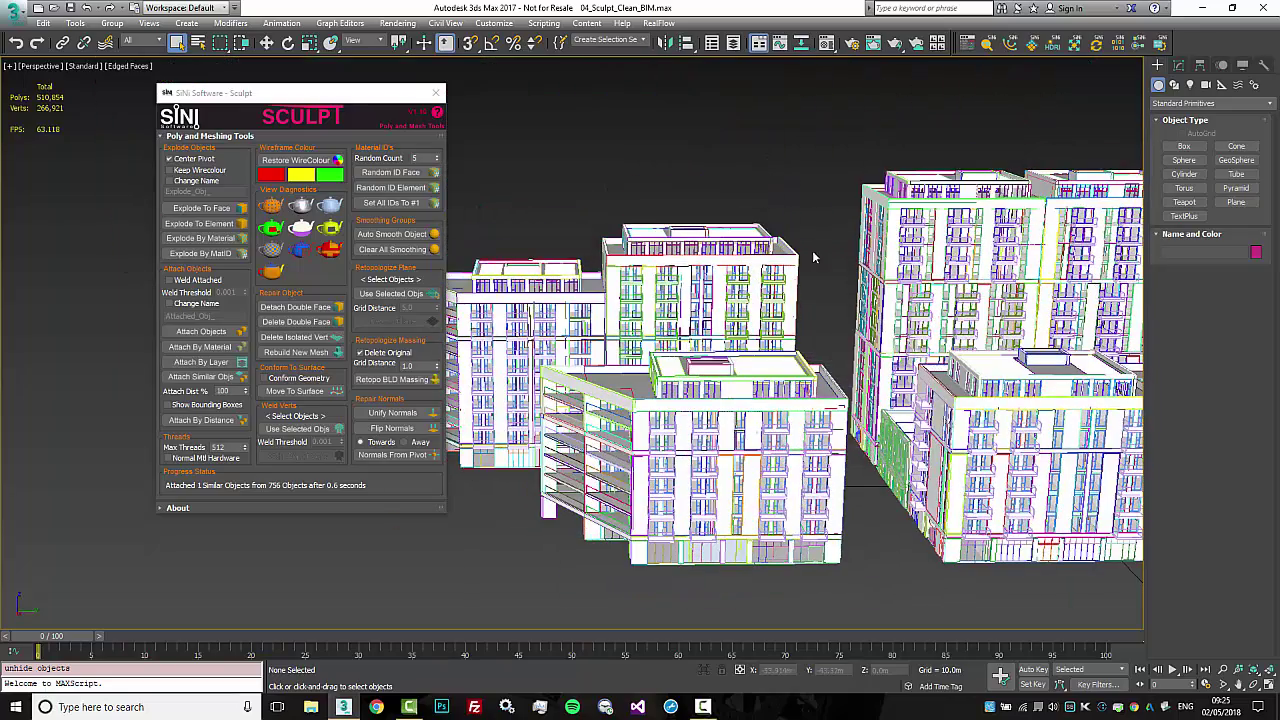
Select the whole building cluster with the open angled floor decks and attach its objects by material
middle_click_drag(844, 215, 898, 168, "alt")
left_click_drag(898, 170, 490, 600)
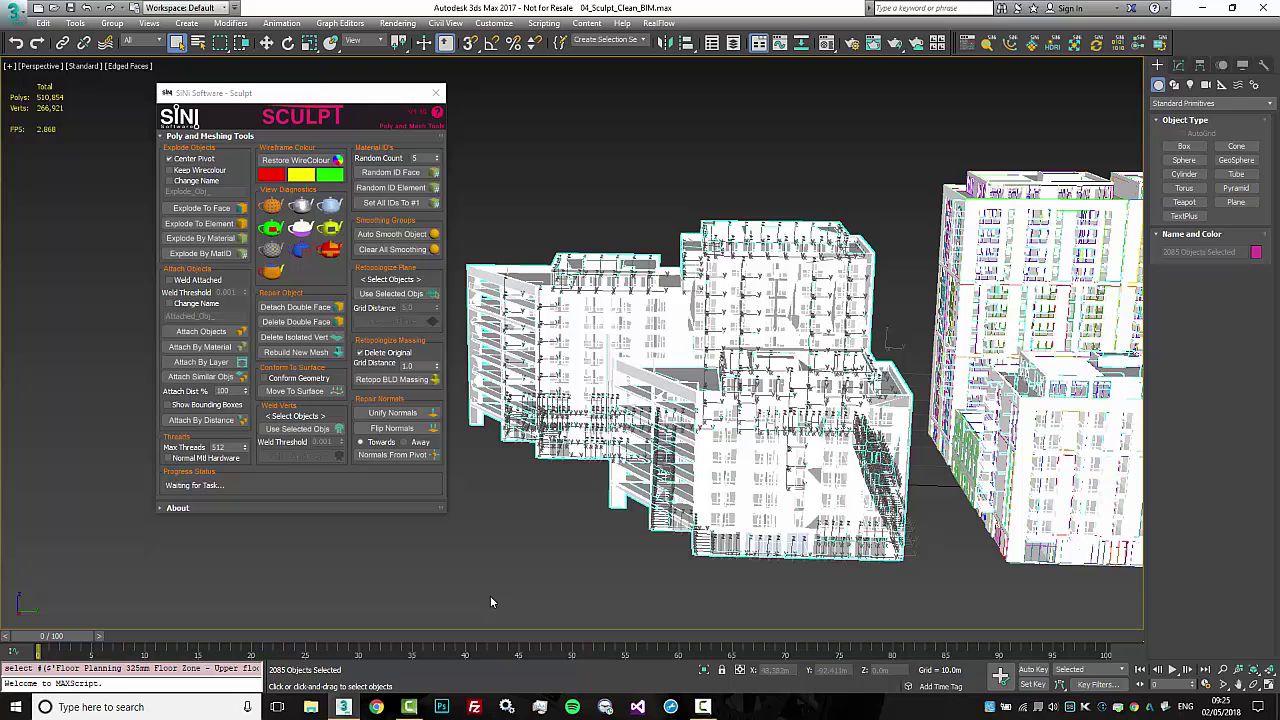
left_click(222, 347)
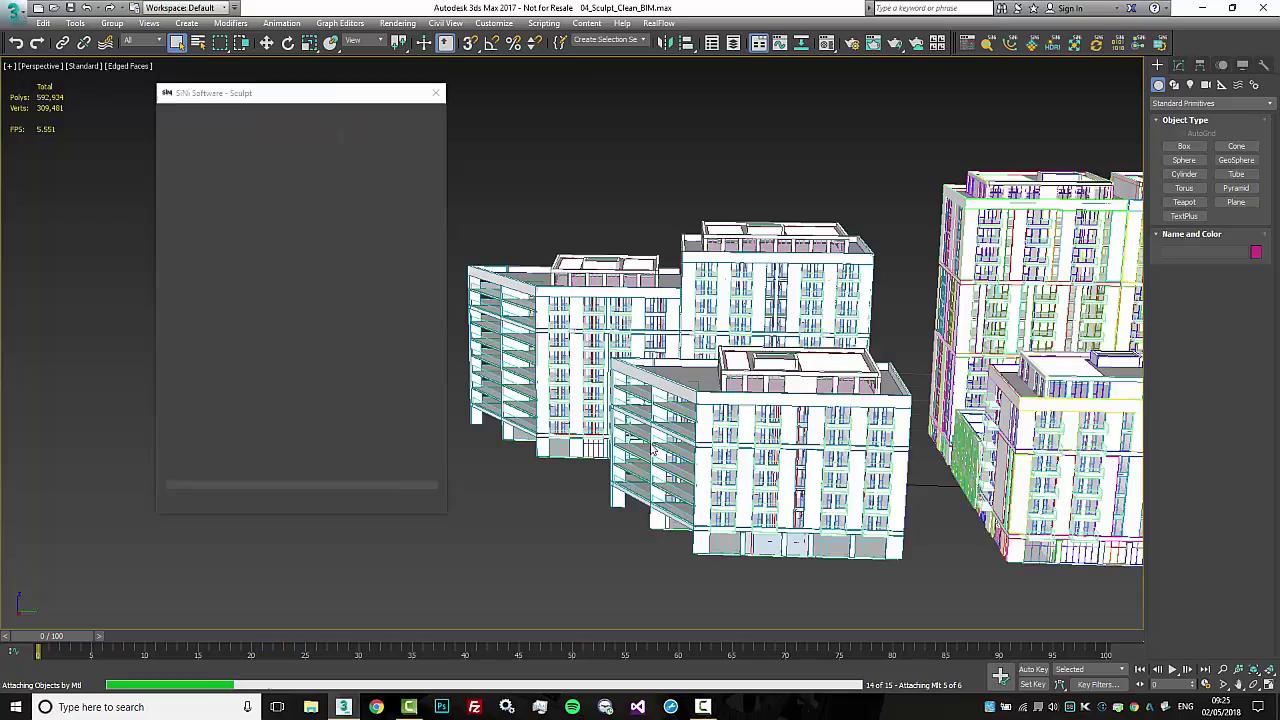
Select all objects of the middle building cluster and attach them by material
middle_click_drag(655, 445, 876, 224, "alt")
left_click_drag(885, 207, 854, 408)
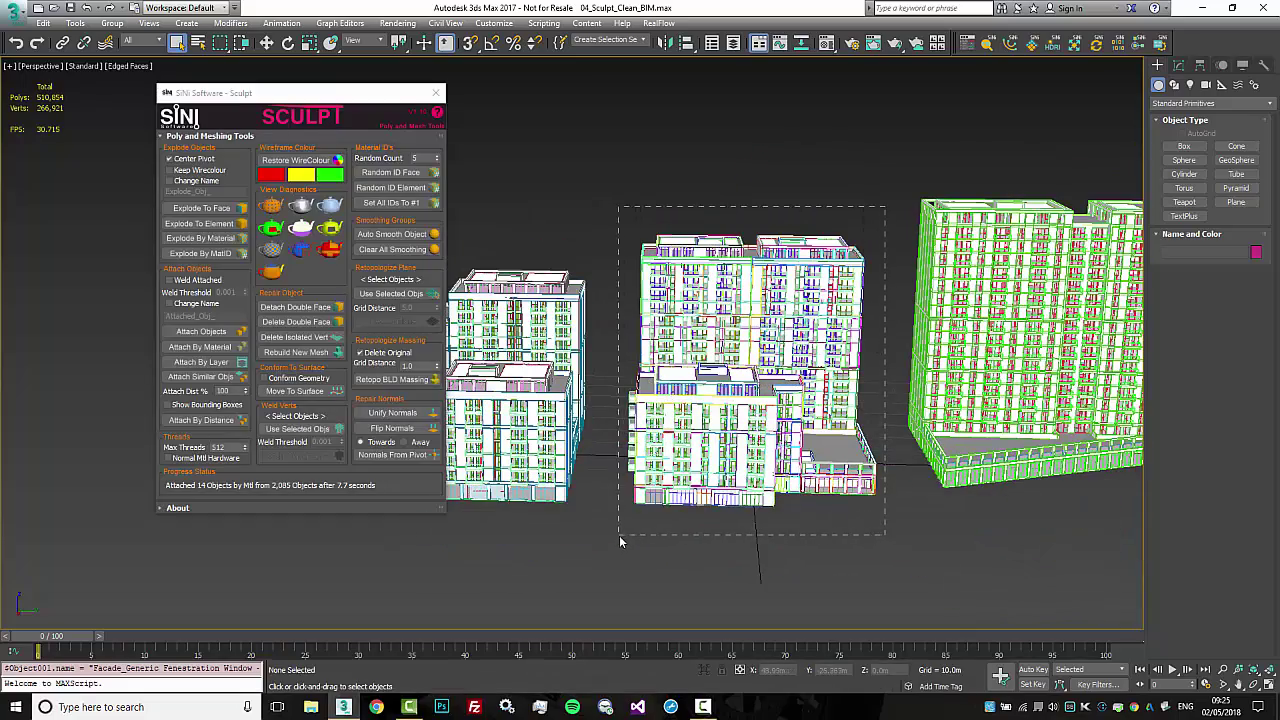
left_click(228, 350)
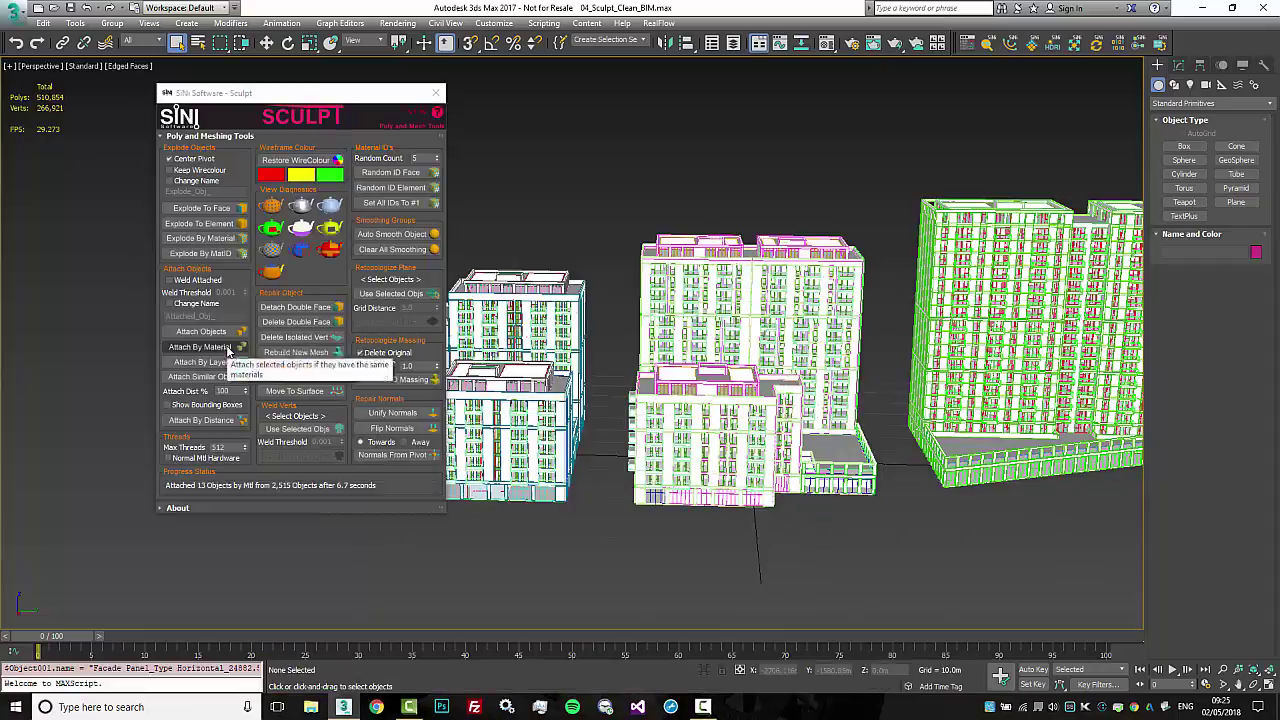
middle_click_drag(700, 414, 750, 385)
scroll(643, 402, "up", 4)
mouse_move(643, 402)
middle_mouse_down("alt")
mouse_move(566, 403)
mouse_move(611, 440)
mouse_move(637, 403)
middle_mouse_up("alt")
scroll(832, 385, "down", 5)
middle_click_drag(832, 385, 732, 272, "alt")
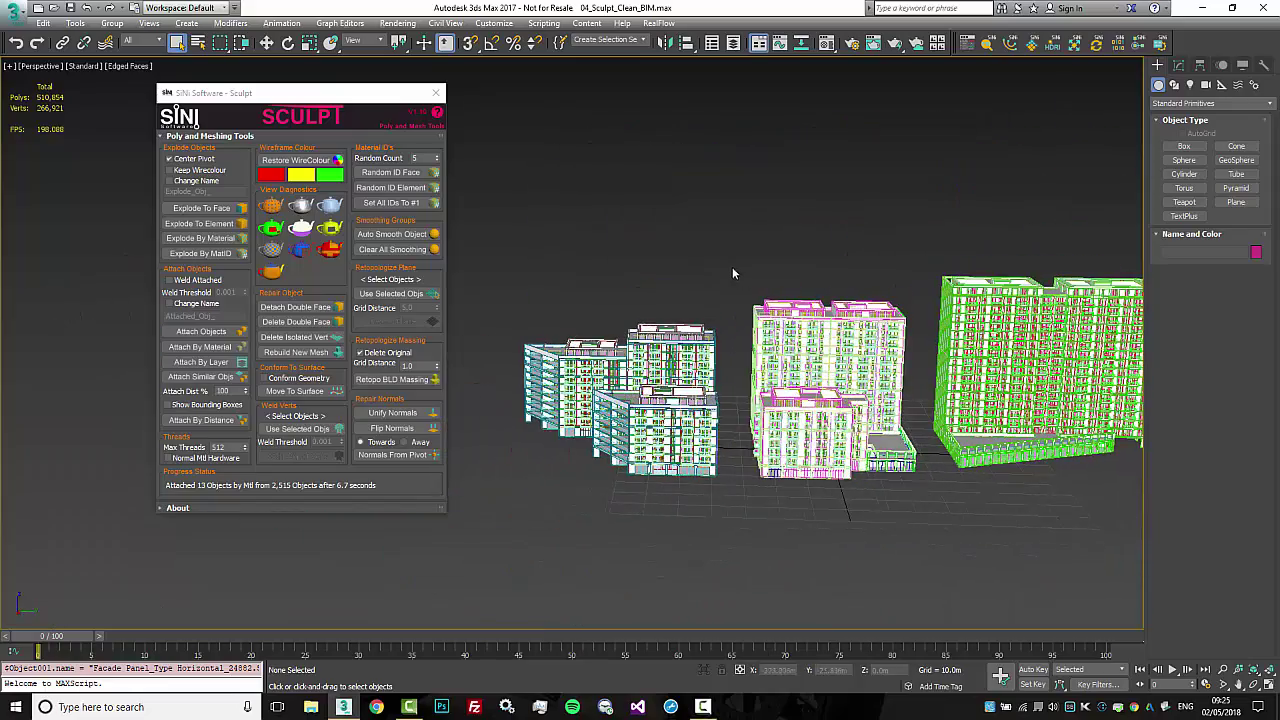
Select the building cluster with the open angled floor decks and load its objects into Weld Verts
left_click_drag(522, 554, 520, 556)
mouse_move(633, 534)
middle_mouse_down("alt")
mouse_move(652, 550)
mouse_move(621, 523)
middle_mouse_up("alt")
scroll(734, 477, "up", 3)
scroll(734, 477, "down", 3)
middle_click_drag(734, 477, 718, 492)
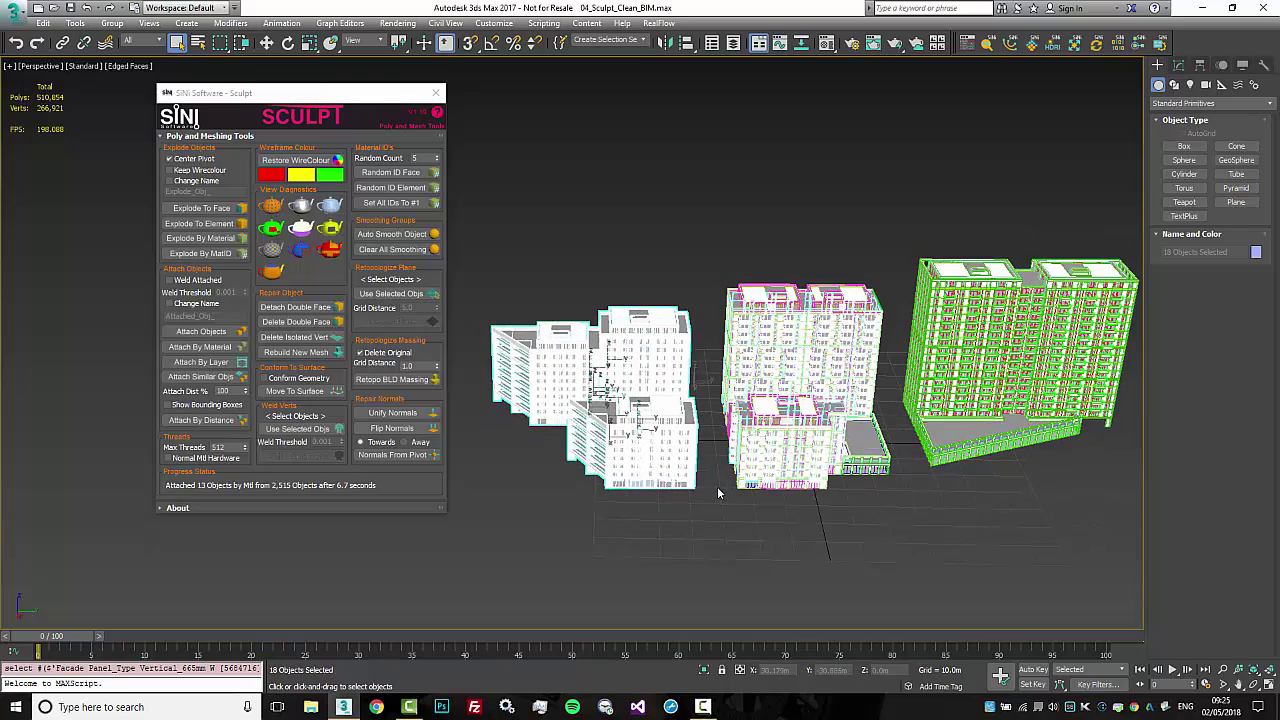
middle_click_drag(685, 471, 766, 386, "alt")
scroll(739, 380, "up", 3)
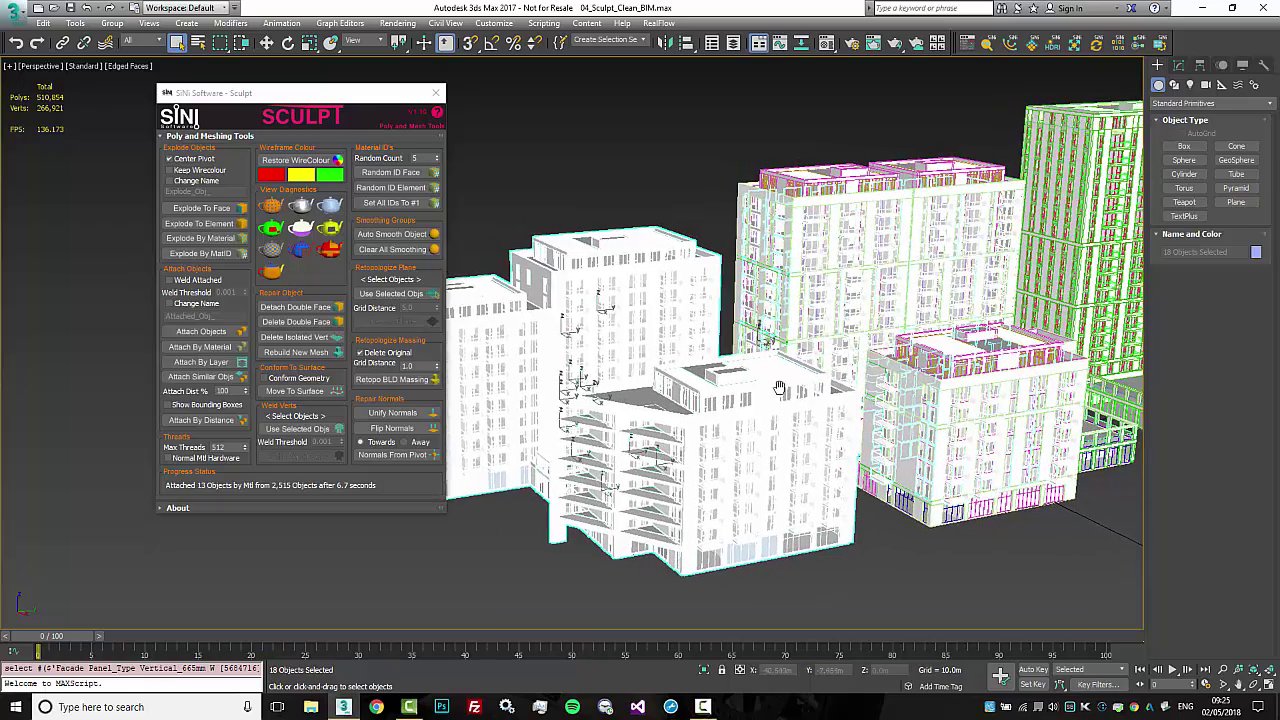
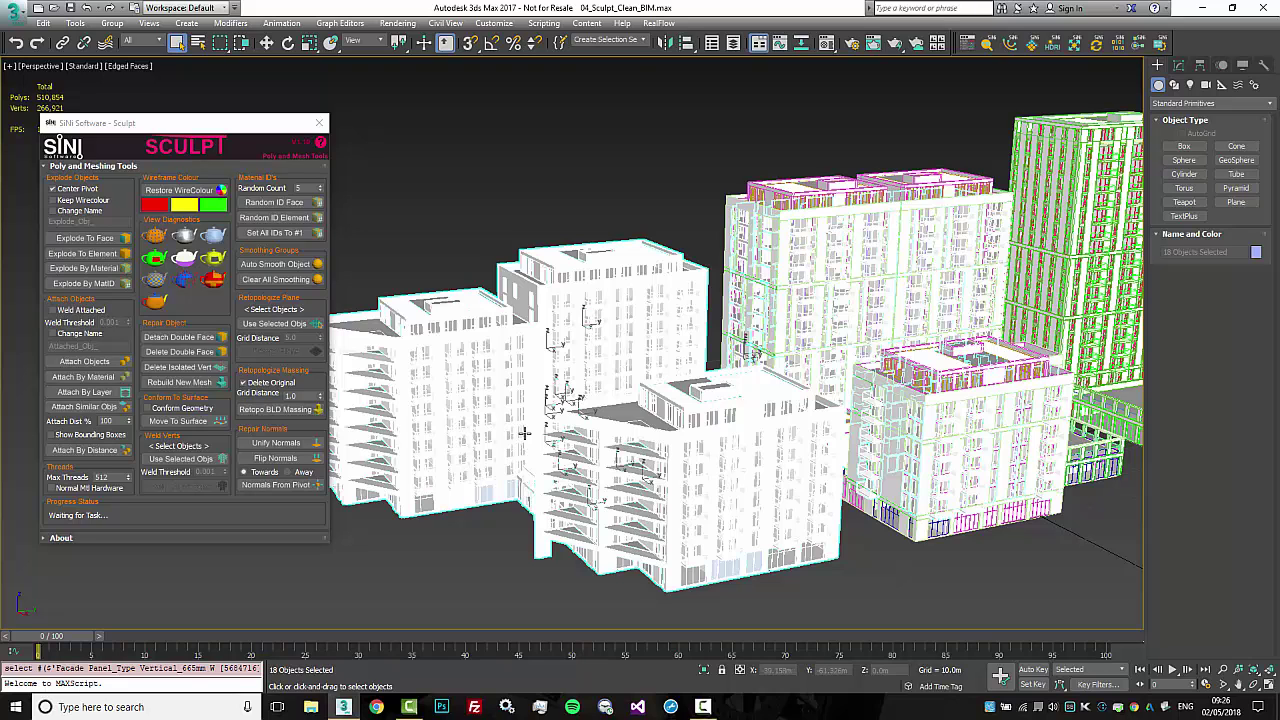
middle_click_drag(525, 432, 521, 420)
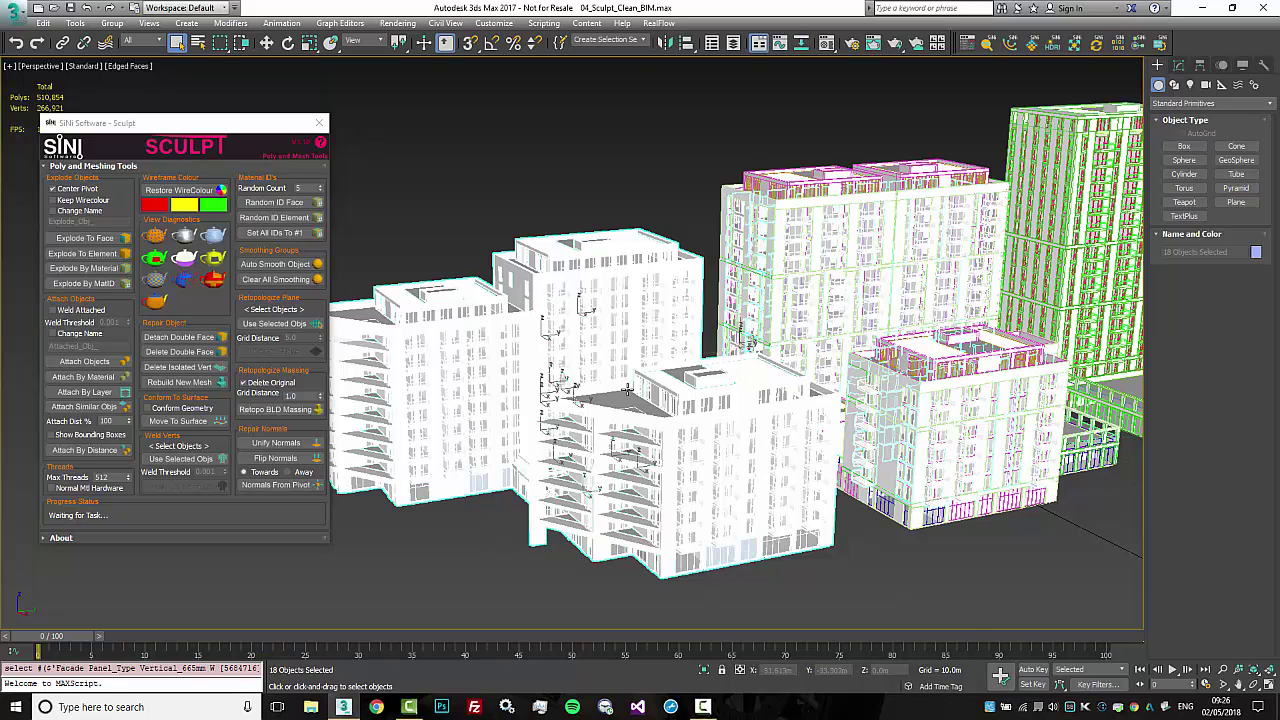
middle_click_drag(628, 390, 602, 368, "alt")
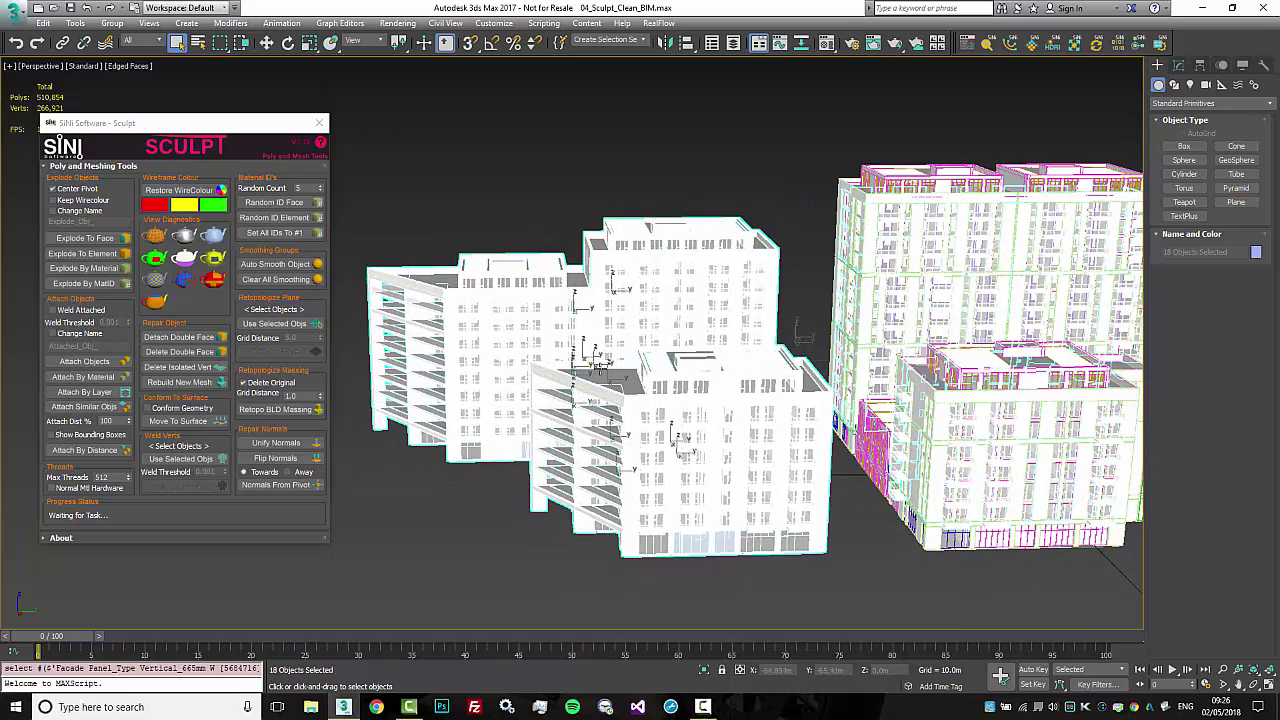
left_click(212, 459)
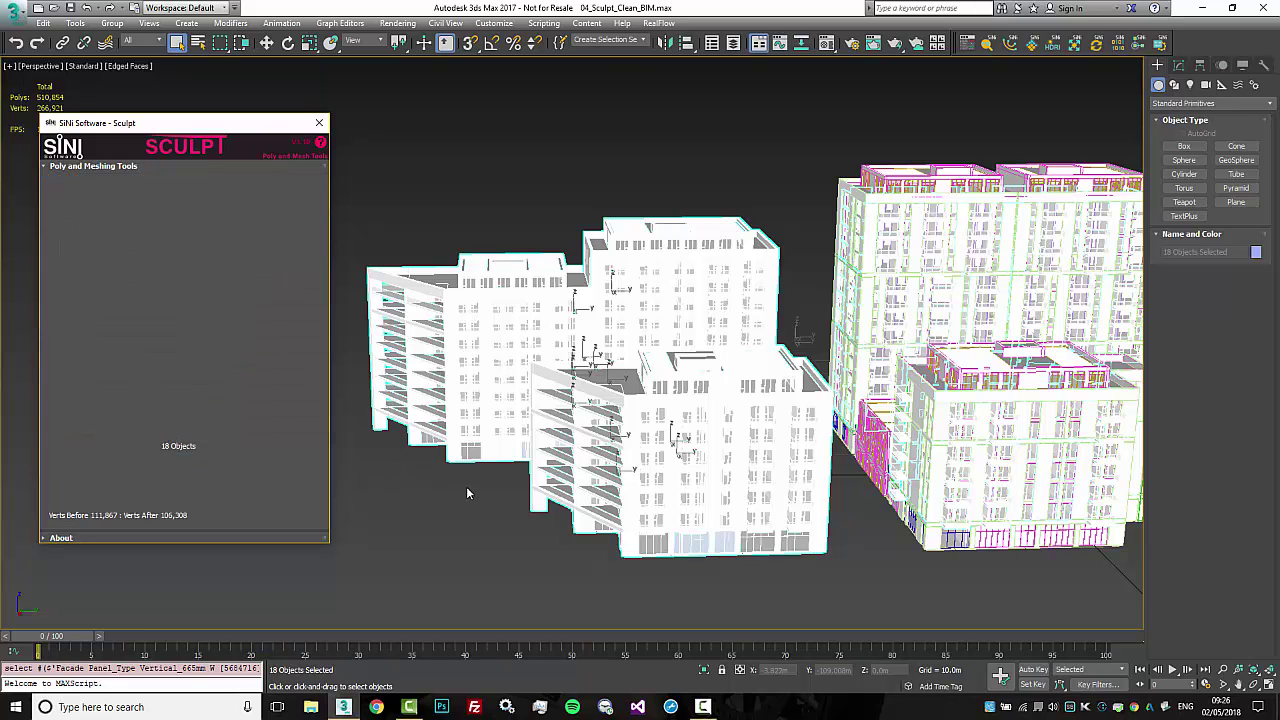
middle_click_drag(466, 486, 475, 500, "alt")
scroll(476, 499, "up", 3)
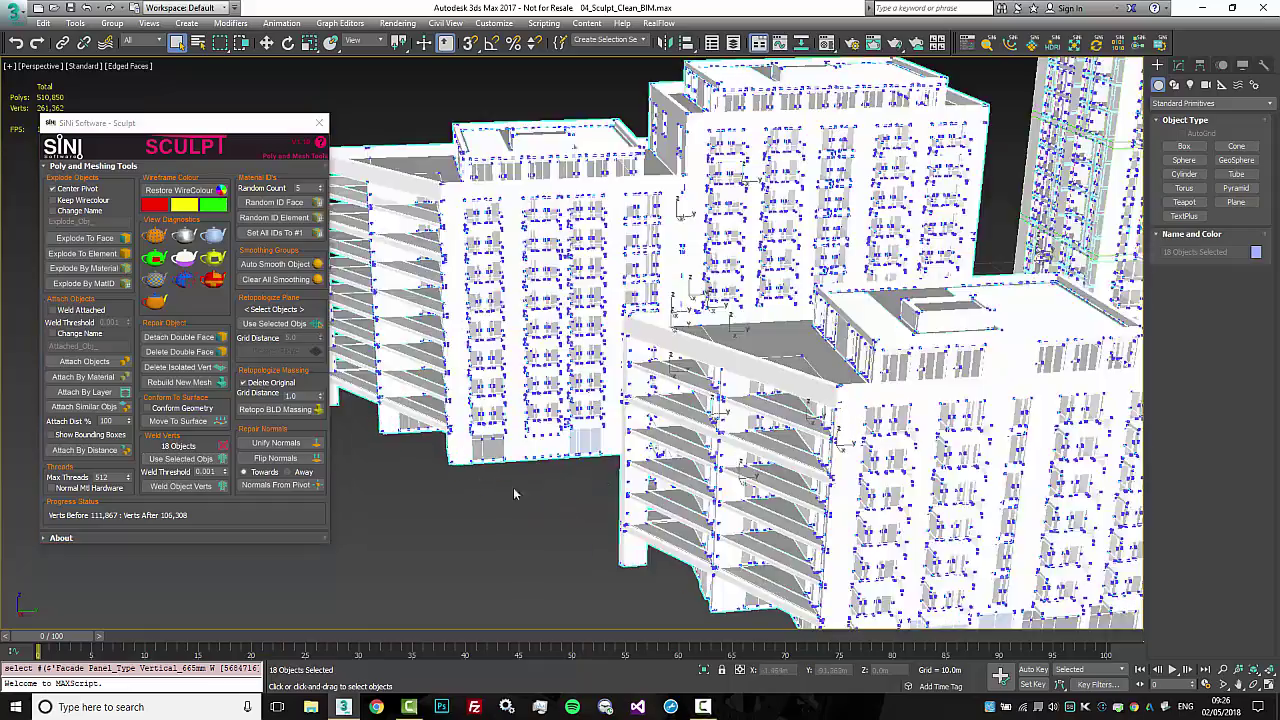
Examine the Weld Verts vertex preview across the building clusters and try a larger weld threshold
middle_click_drag(620, 480, 514, 480, "alt")
scroll(500, 478, "down", 6)
middle_click_drag(744, 467, 731, 453, "alt")
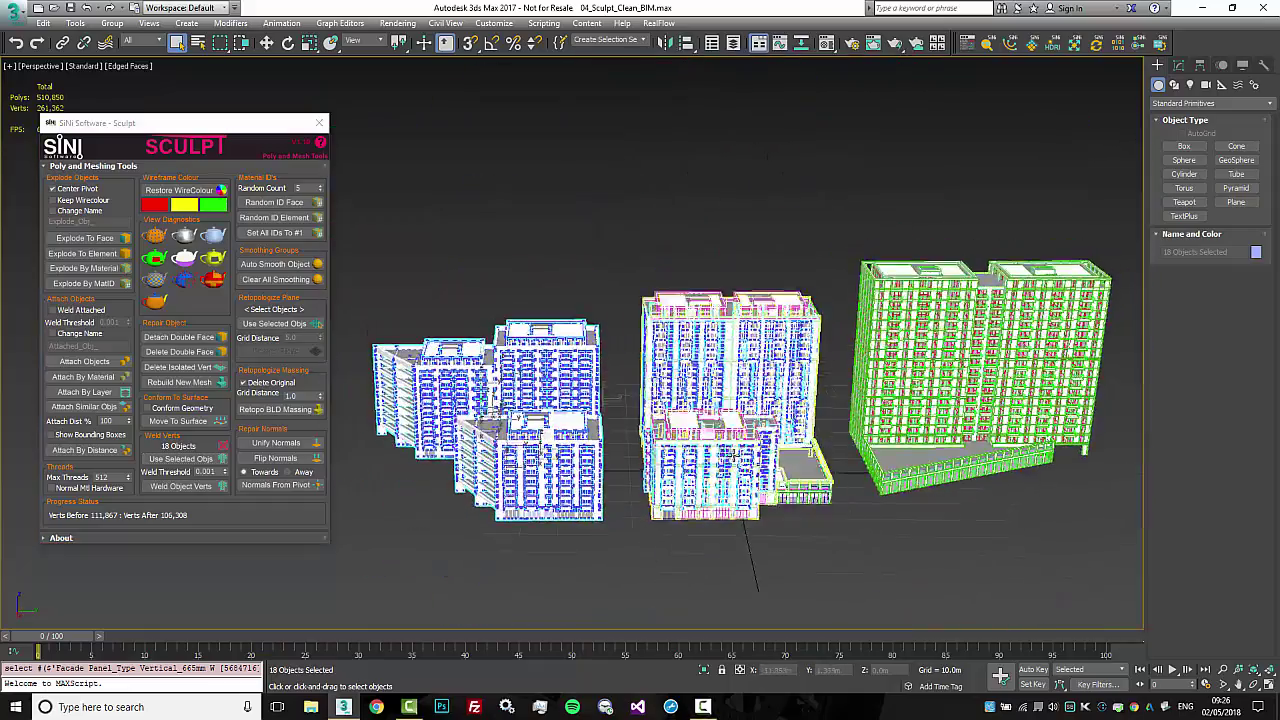
scroll(731, 453, "up", 4)
scroll(731, 453, "down", 4)
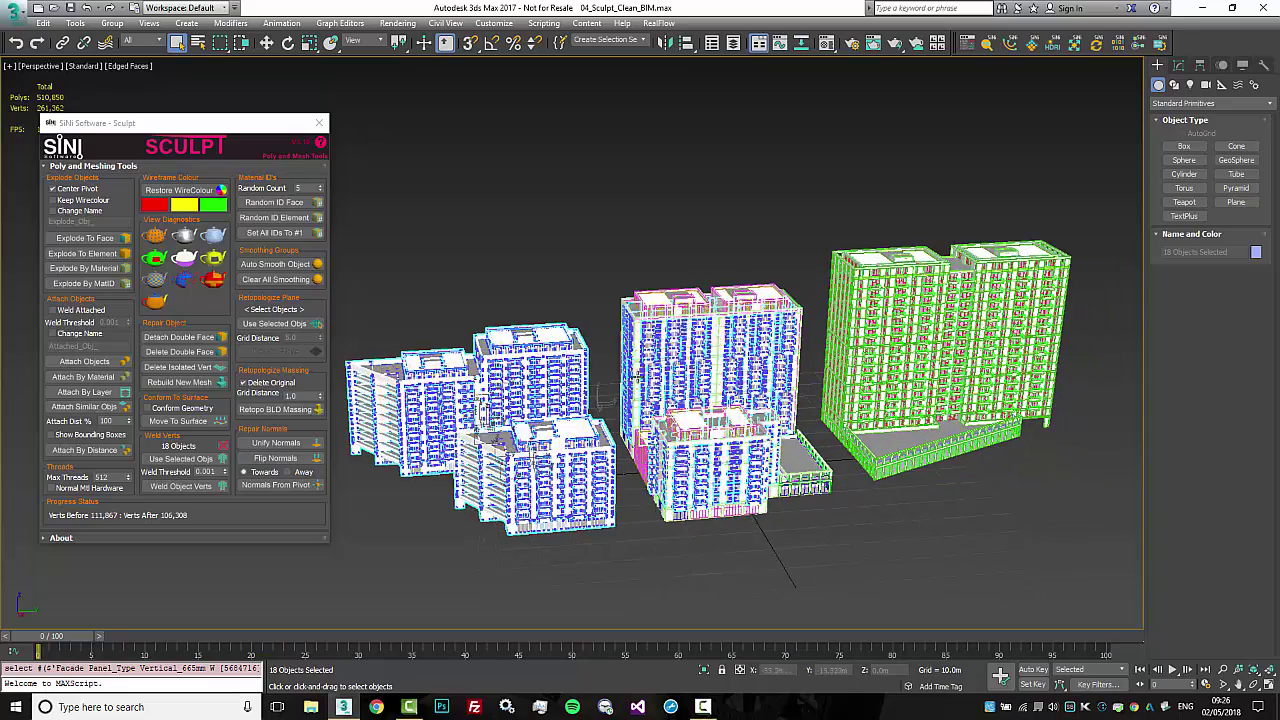
scroll(688, 452, "up", 6)
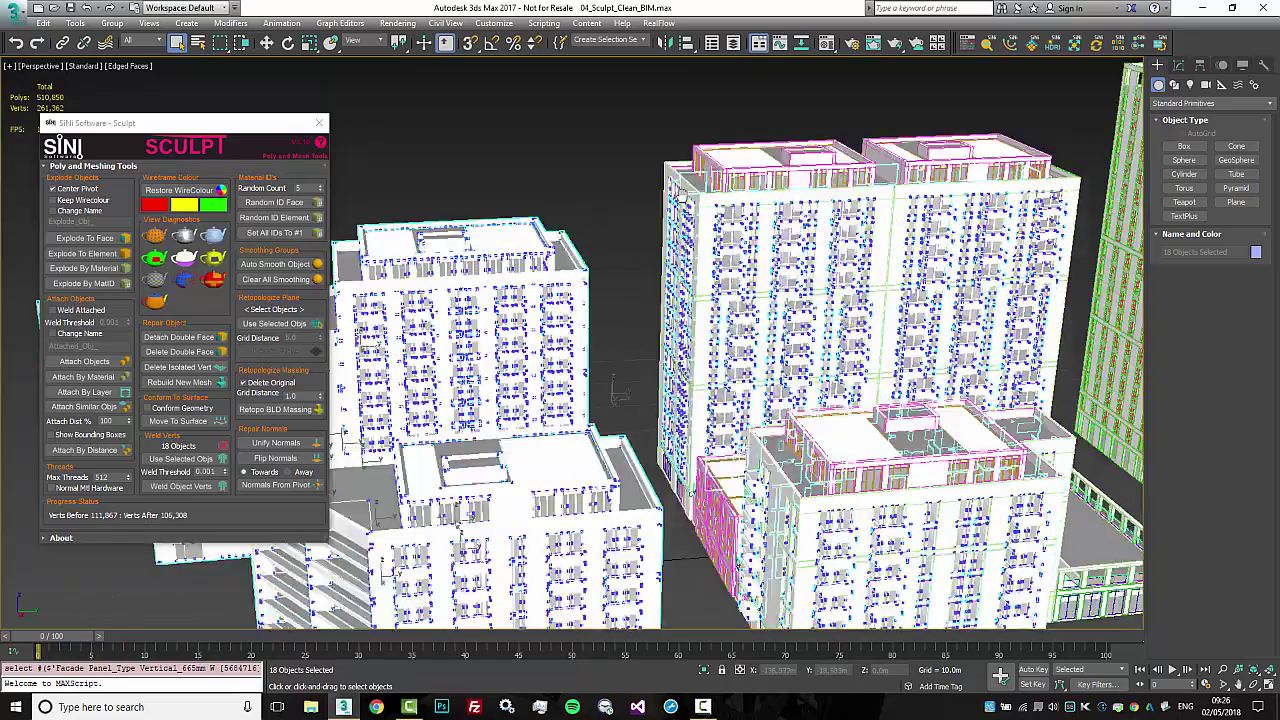
mouse_move(682, 194)
middle_mouse_down()
mouse_move(705, 182)
mouse_move(630, 217)
middle_mouse_up()
scroll(443, 467, "up", 3)
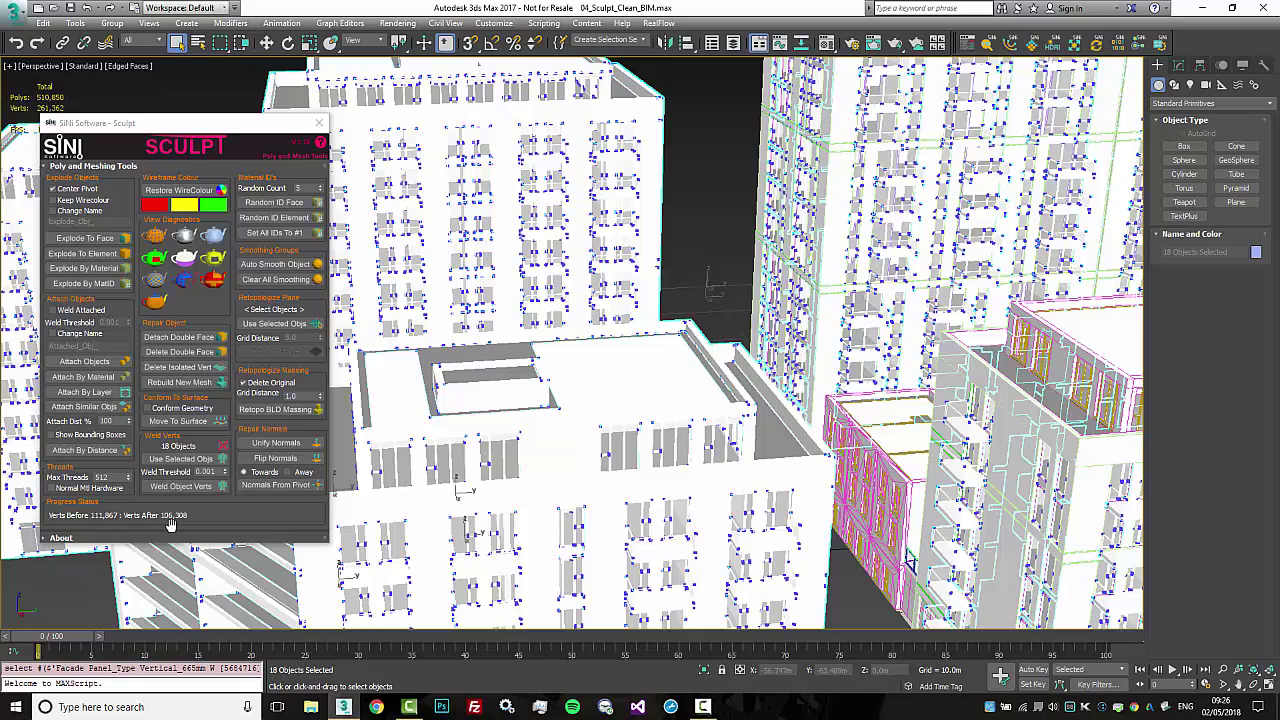
scroll(650, 422, "up", 1)
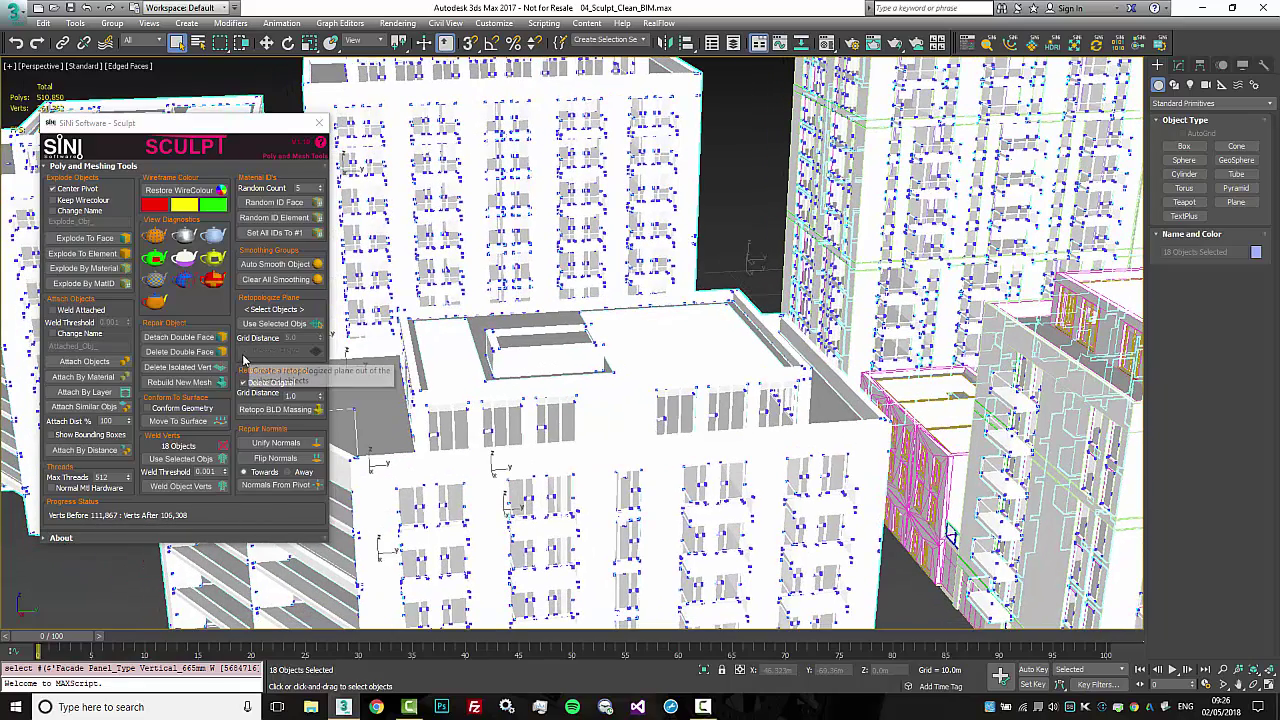
left_click_drag(228, 474, 226, 420)
right_click(224, 476)
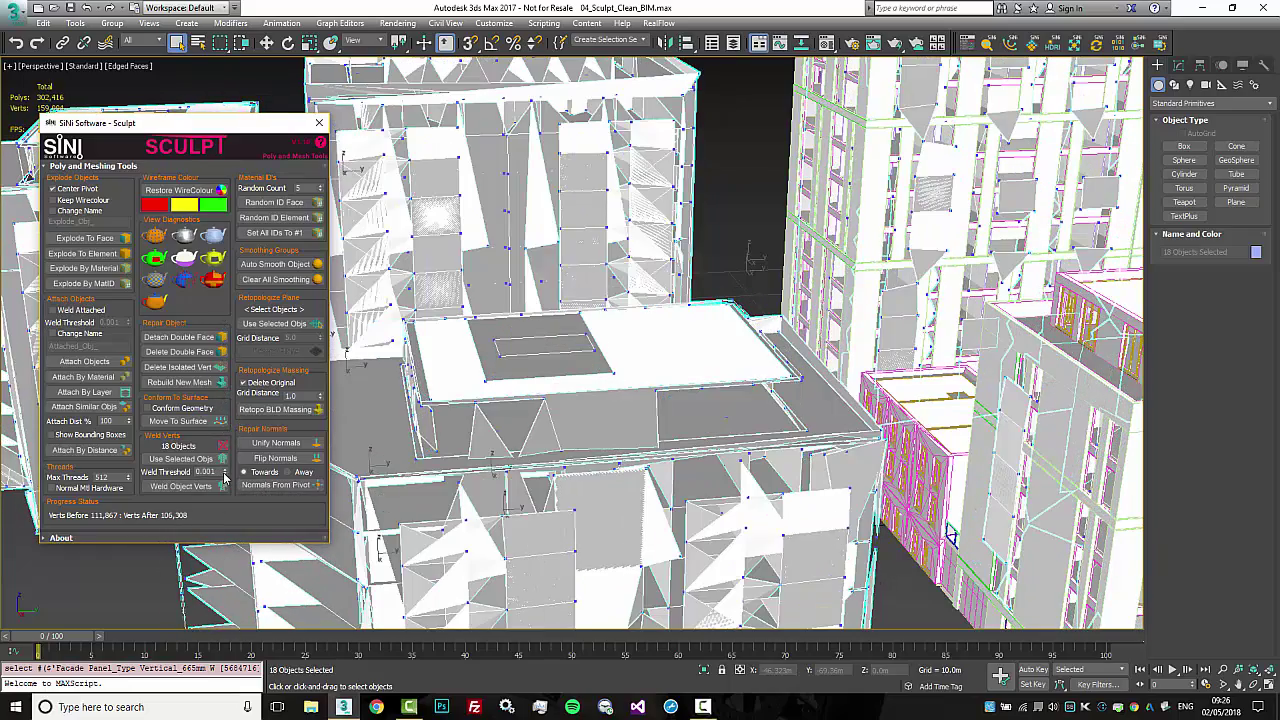
Check the marked vertices at the window frames and weld the loaded objects' vertices with a 0.001 threshold
scroll(613, 469, "up", 10)
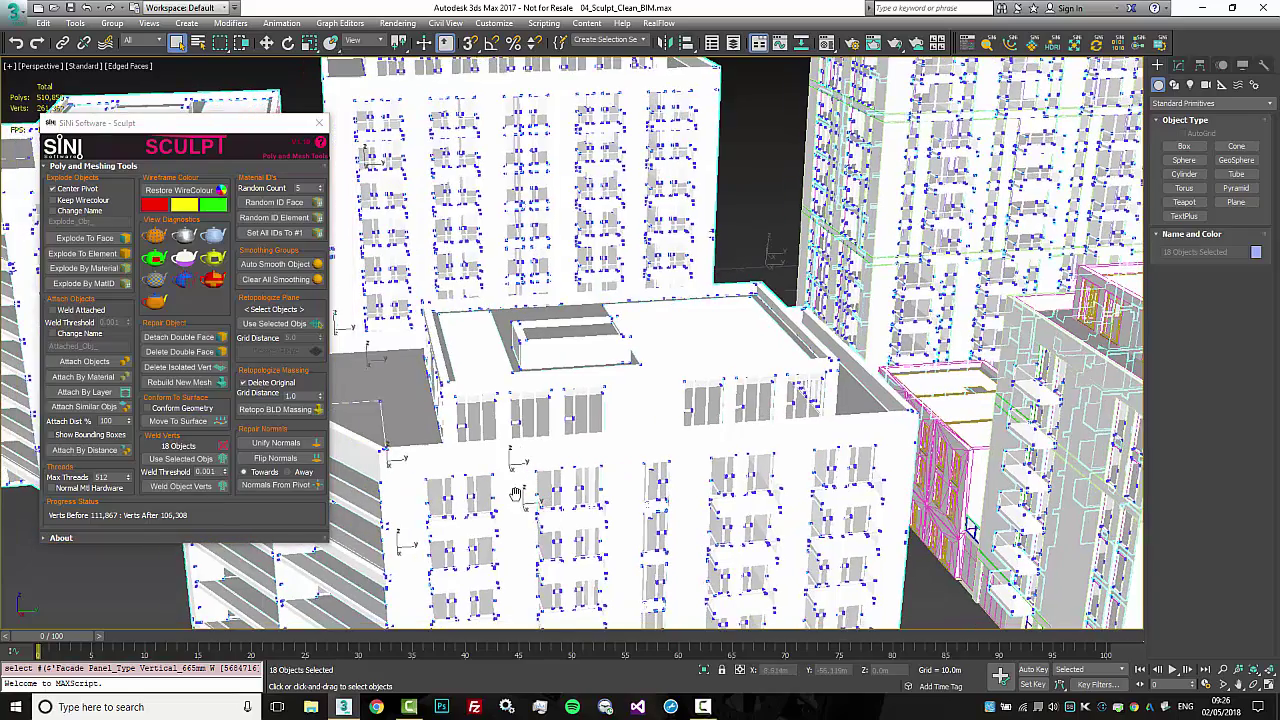
scroll(613, 469, "up", 3)
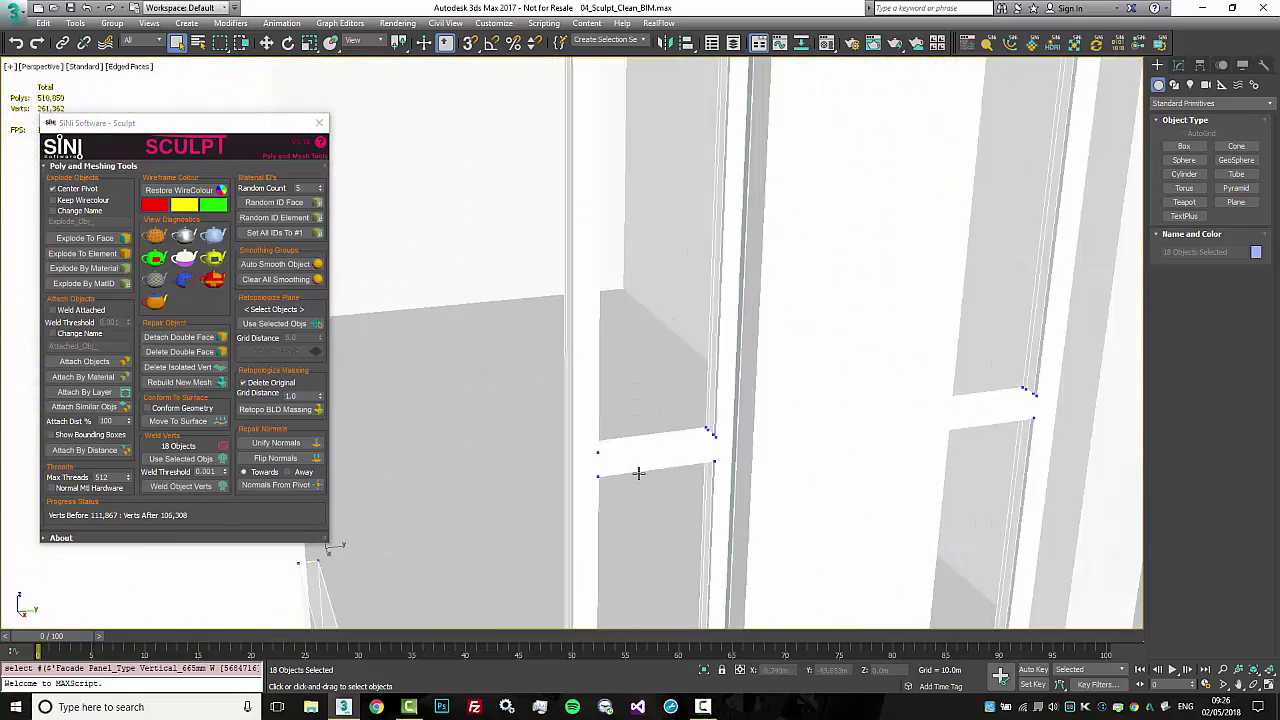
scroll(720, 444, "up", 2)
middle_click_drag(708, 463, 760, 428)
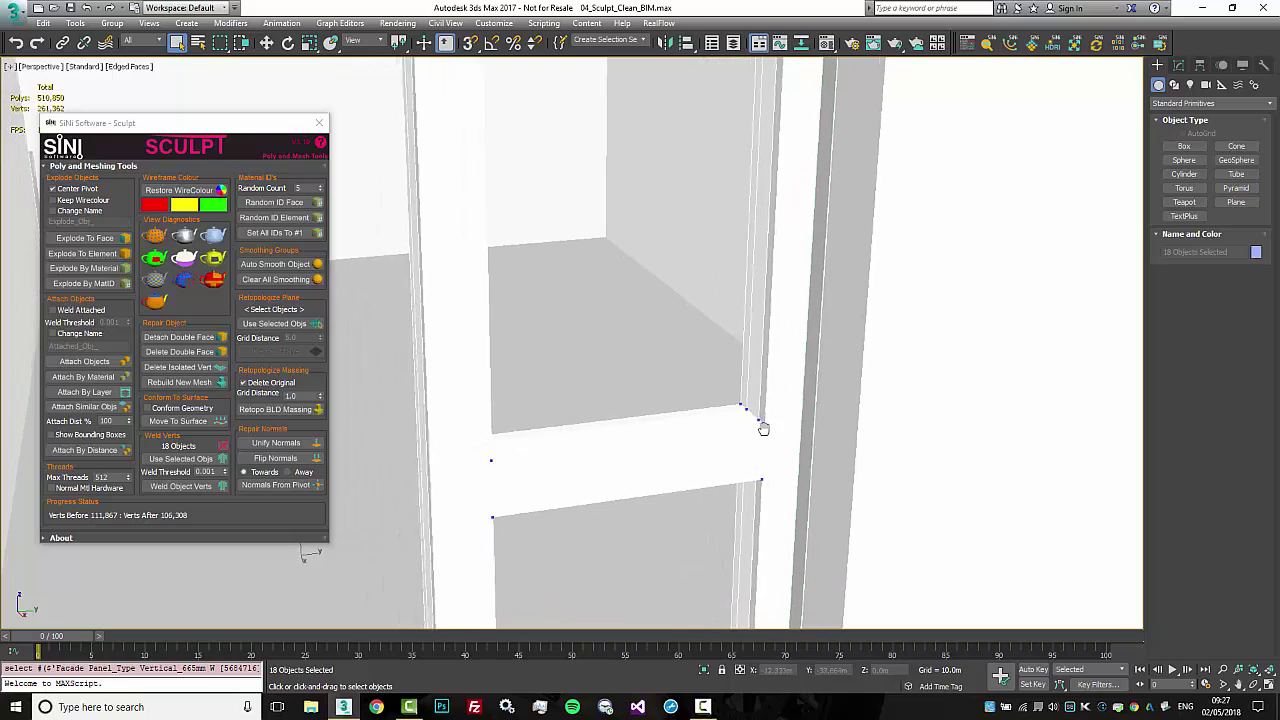
scroll(627, 438, "down", 1)
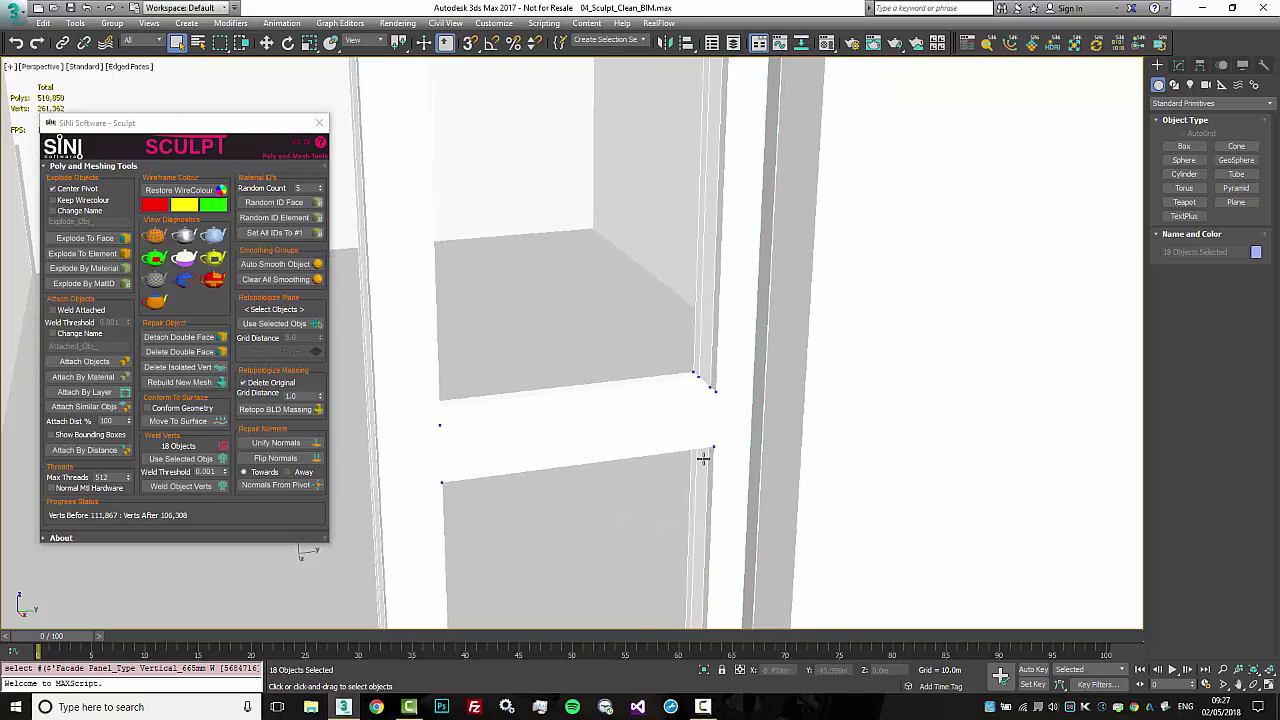
scroll(711, 417, "down", 3)
mouse_move(708, 439)
middle_mouse_down("alt")
mouse_move(714, 414)
mouse_move(700, 446)
middle_mouse_up("alt")
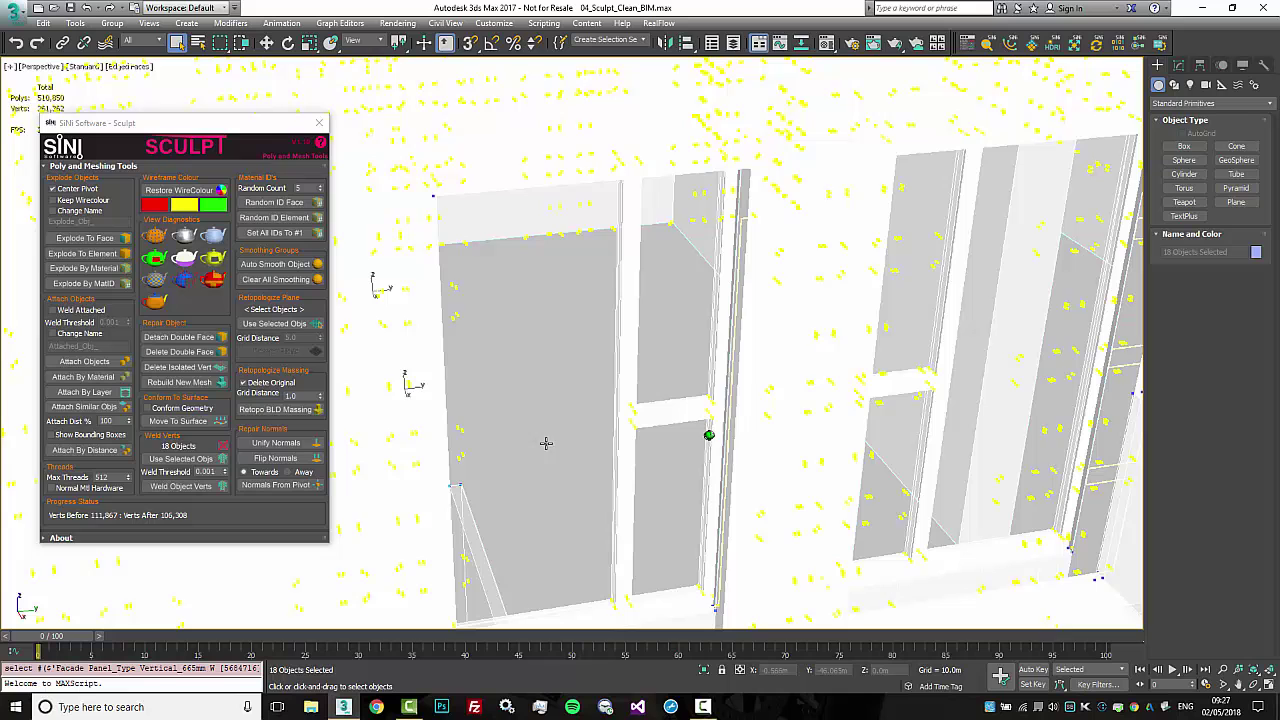
left_click(193, 489)
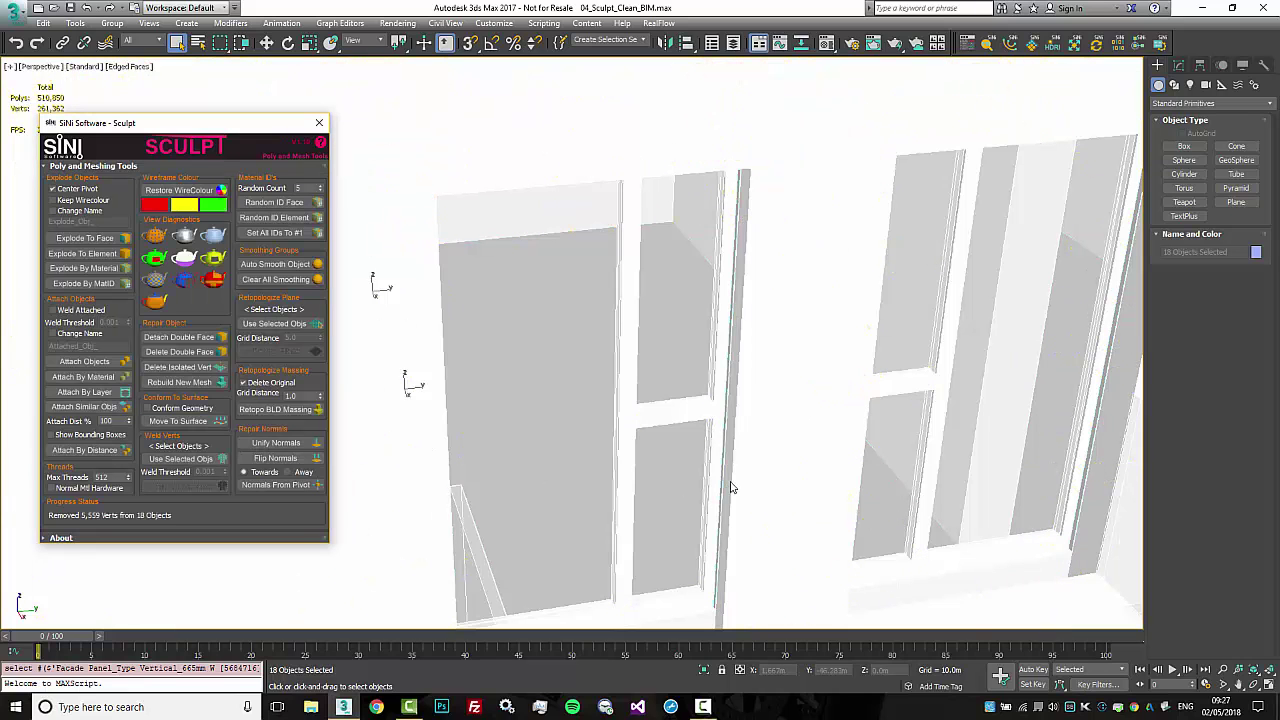
Select all objects of the middle building cluster and explode them by material ID
scroll(700, 488, "down", 5)
scroll(689, 492, "down", 4)
mouse_move(689, 484)
middle_mouse_down("alt")
mouse_move(670, 464)
mouse_move(680, 476)
middle_mouse_up("alt")
middle_click_drag(880, 248, 824, 342)
scroll(868, 297, "down", 4)
mouse_move(836, 250)
left_mouse_down()
mouse_move(943, 431)
mouse_move(968, 528)
left_mouse_up()
middle_click_drag(968, 530, 803, 480, "alt")
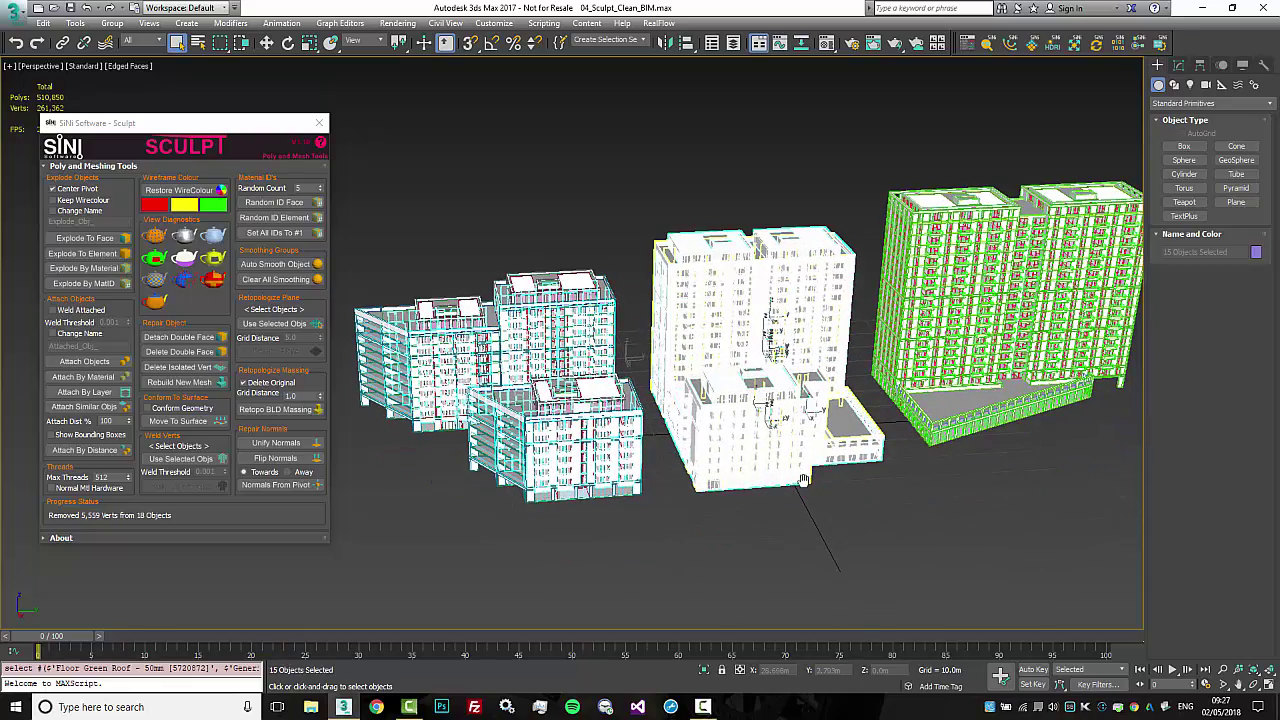
left_click(99, 284)
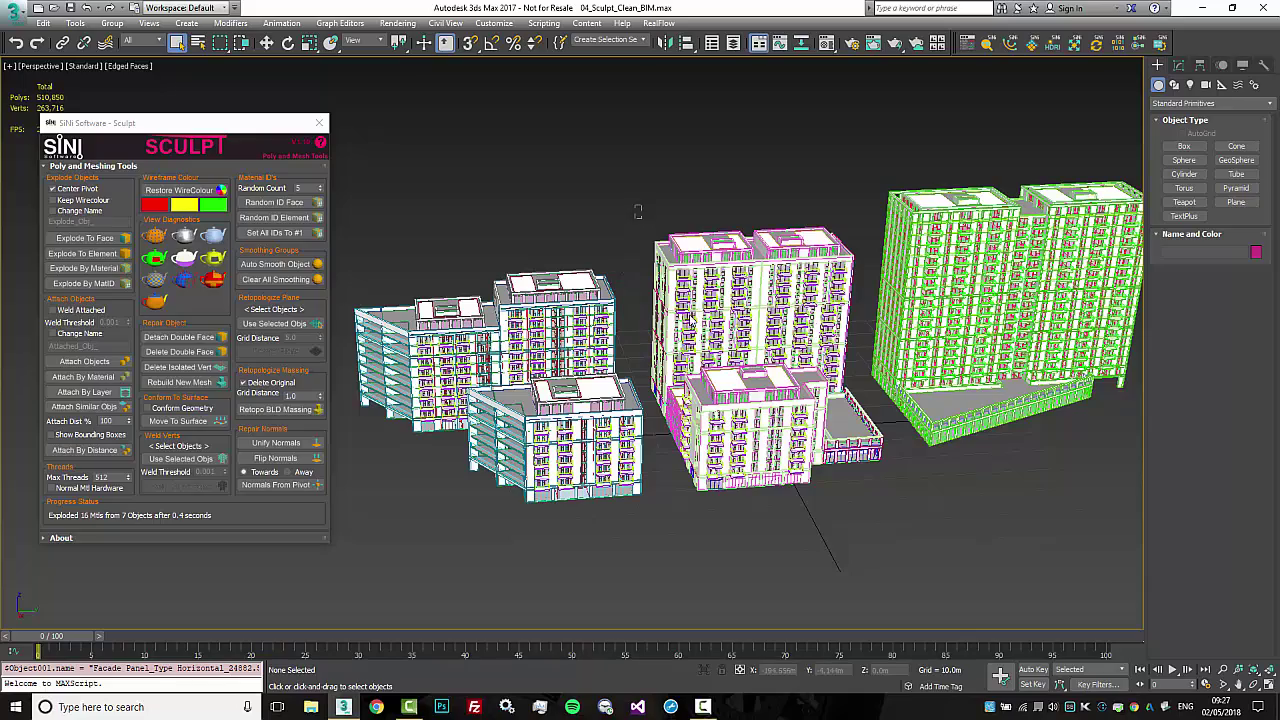
Select the middle cluster and the cluster with the open angled decks together and delete them
left_click_drag(636, 208, 776, 404)
middle_click_drag(772, 412, 720, 422)
left_click_drag(822, 218, 250, 557)
key("Delete")
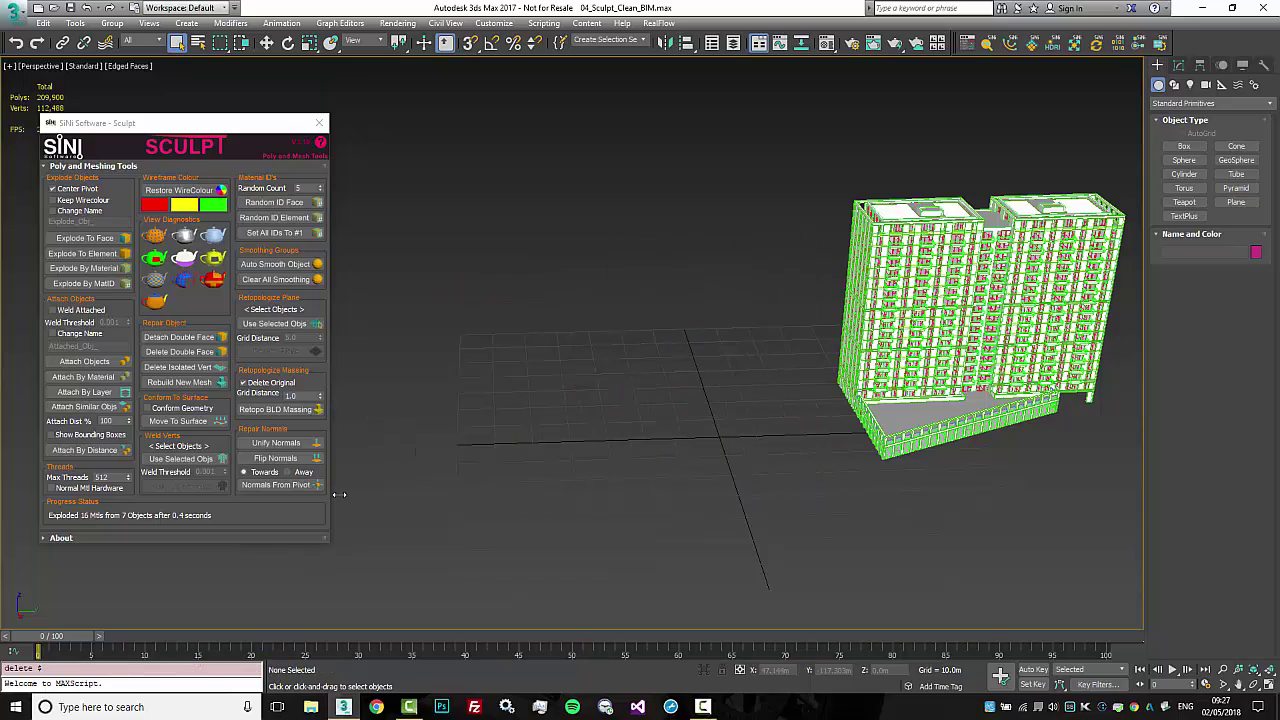
Select the rectangular mullion object on the remaining twin tower and look over the building
scroll(788, 320, "up", 4)
middle_click_drag(788, 320, 721, 389)
scroll(642, 424, "up", 4)
scroll(642, 424, "down", 2)
left_click(700, 417)
scroll(720, 388, "down", 6)
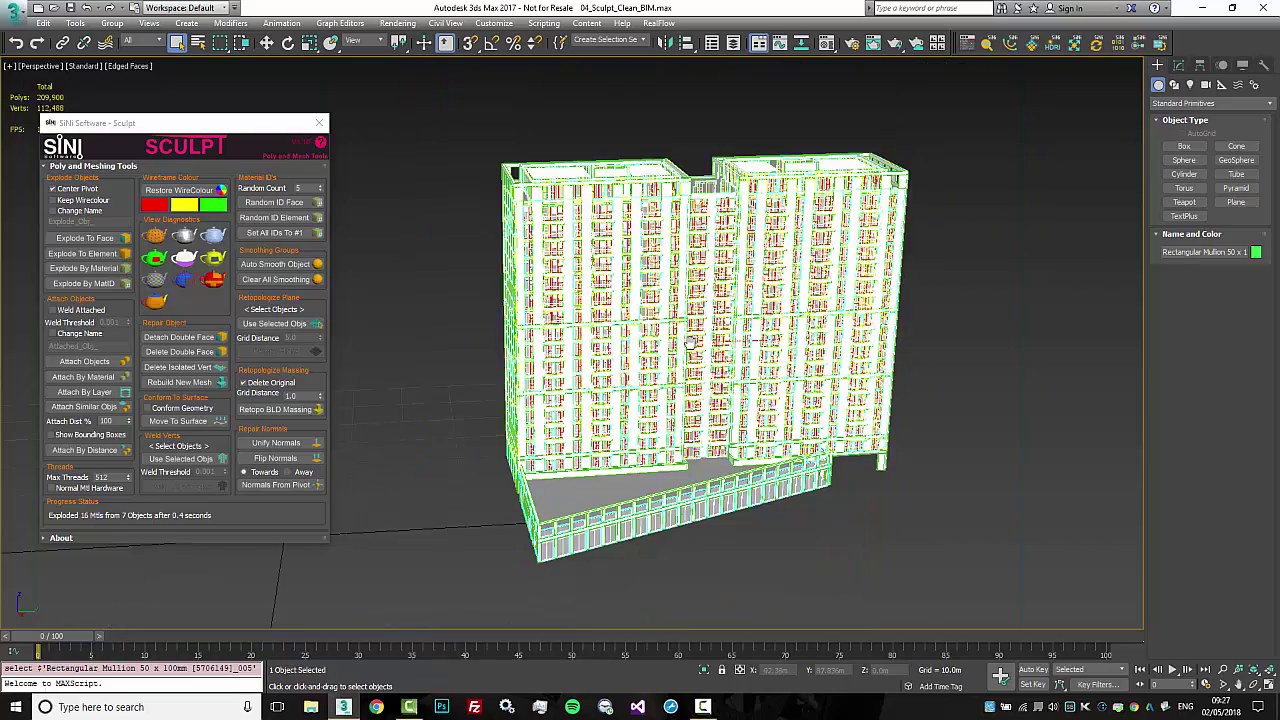
middle_click_drag(979, 123, 979, 124, "alt")
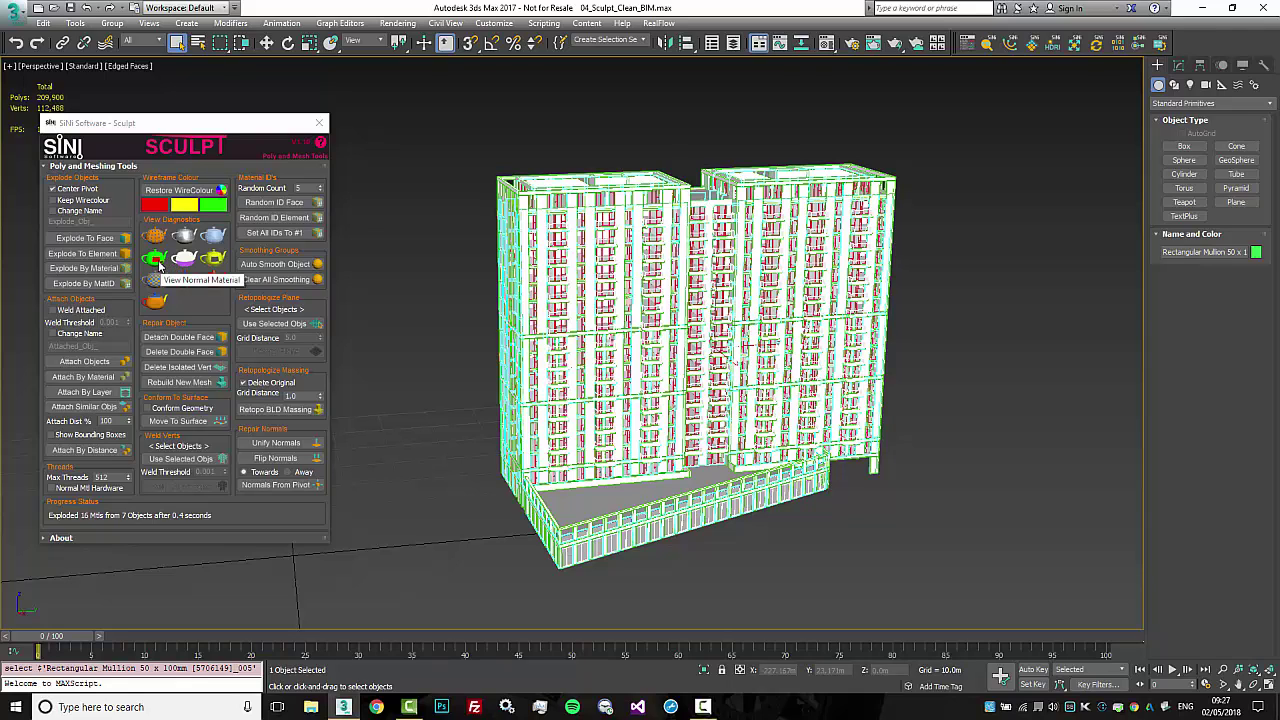
Preview the twin tower with the view diagnostics, then restore its normal edged-face display
left_click(165, 261)
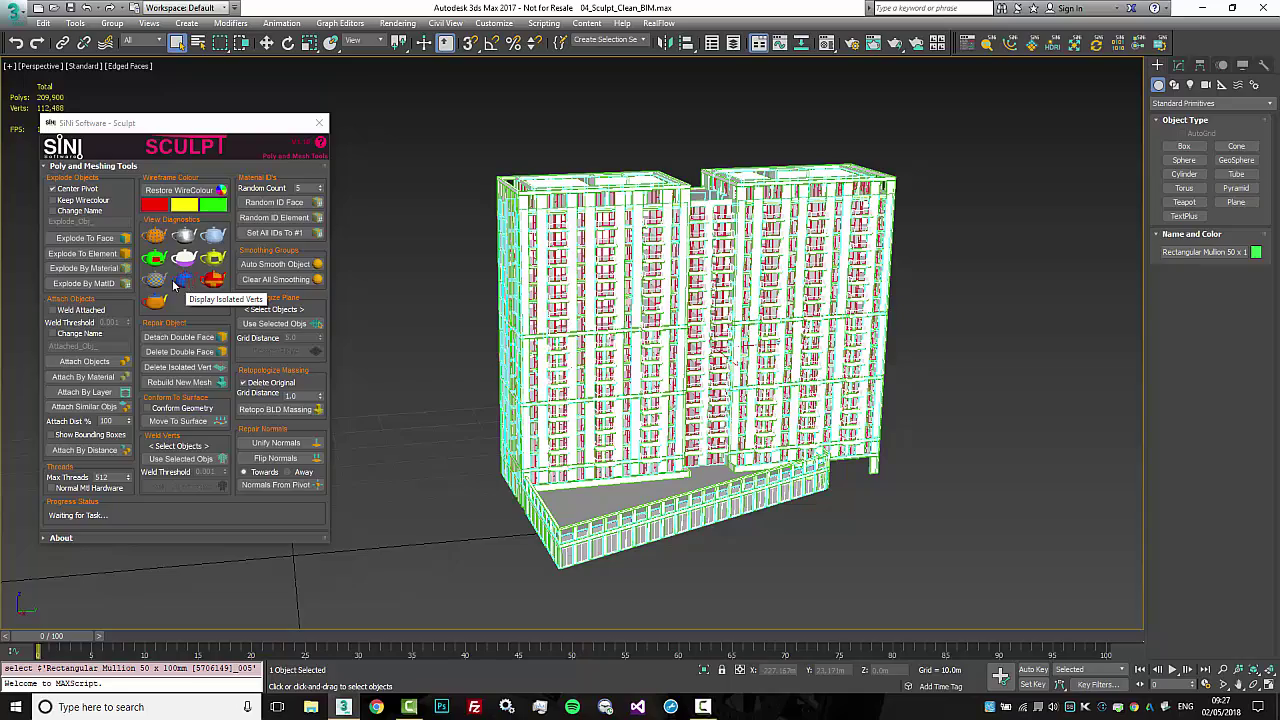
left_click(159, 287)
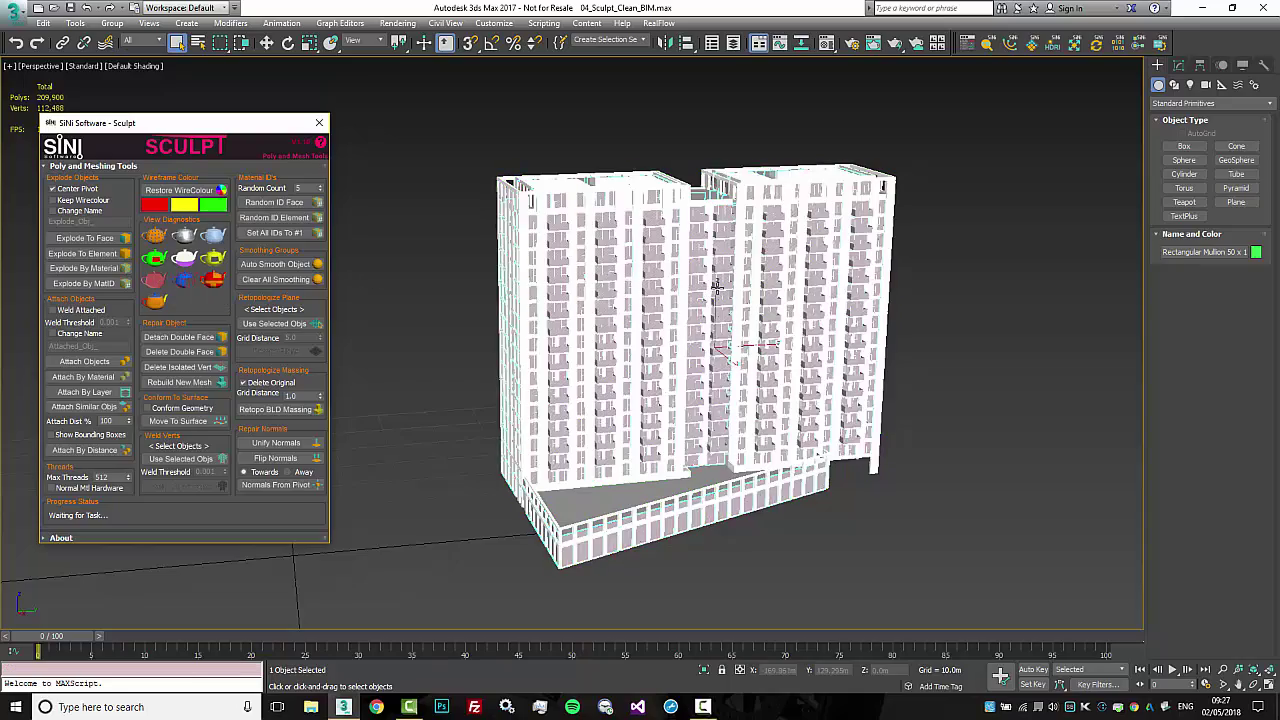
scroll(715, 300, "up", 6)
scroll(652, 249, "down", 10)
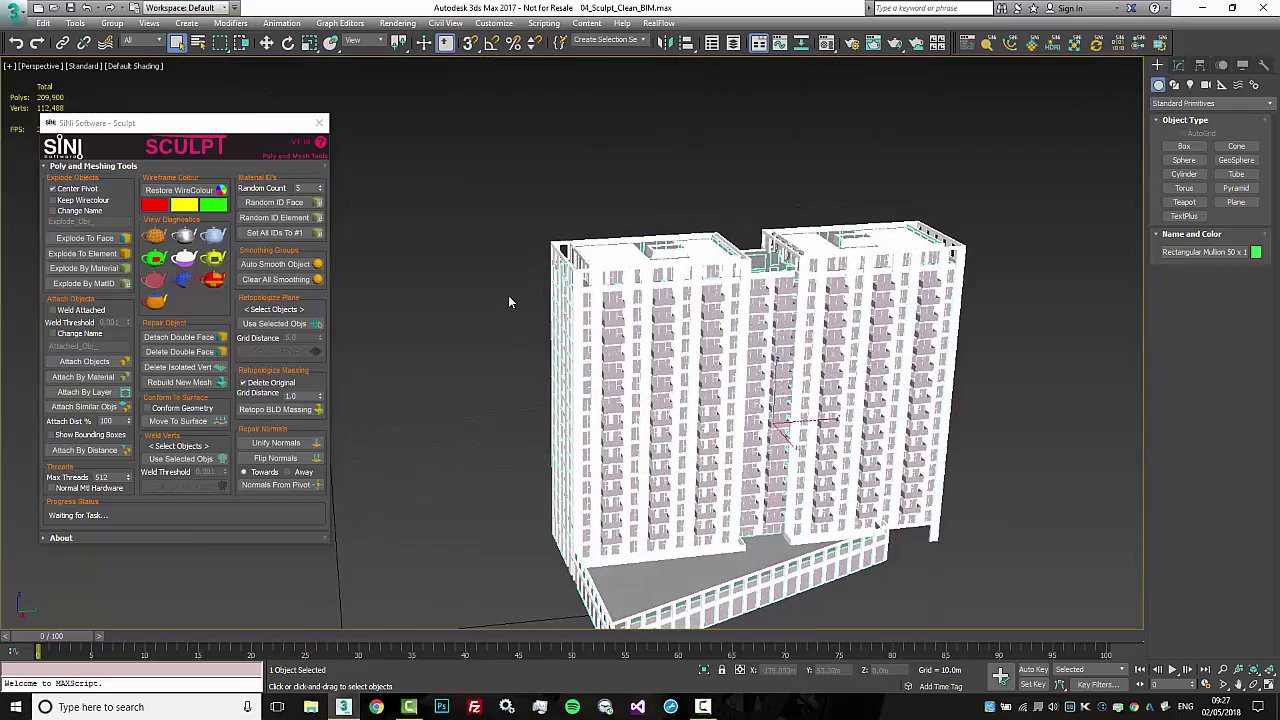
middle_click_drag(508, 295, 500, 201)
left_click(160, 284)
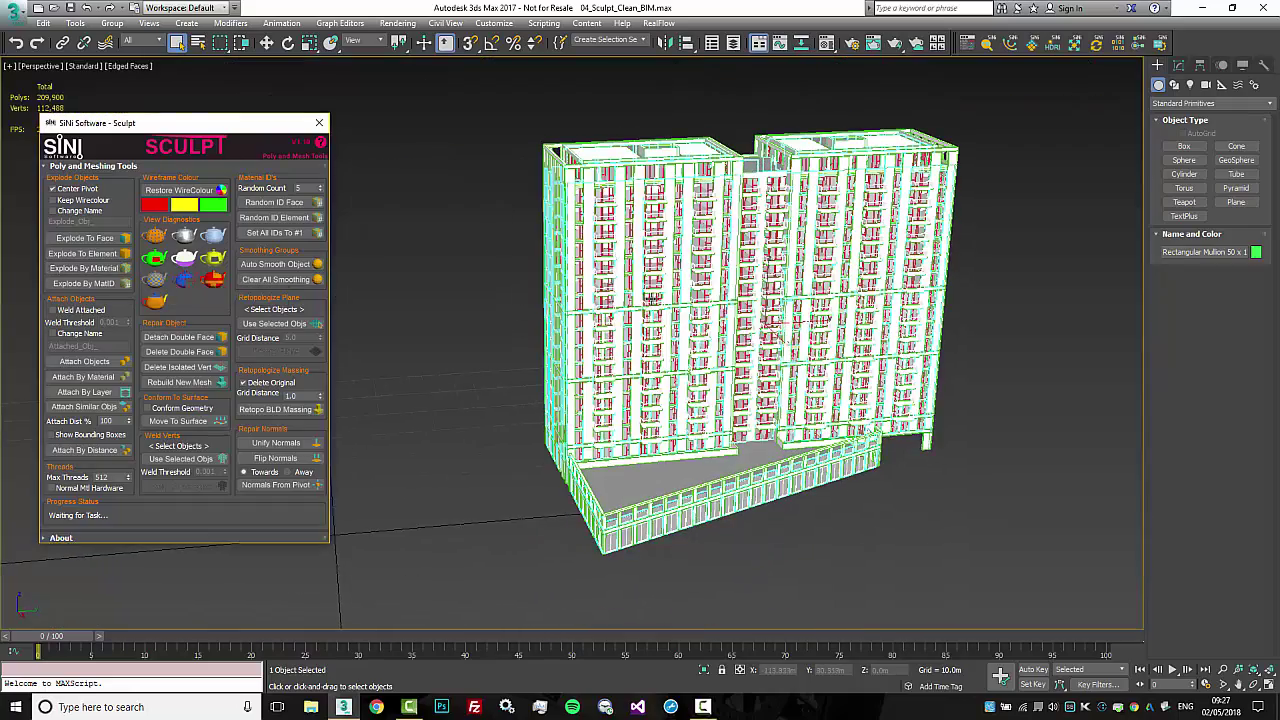
Select all objects of the twin tower and display their double faces
middle_click_drag(652, 299, 656, 314, "alt")
left_click_drag(487, 599, 491, 594)
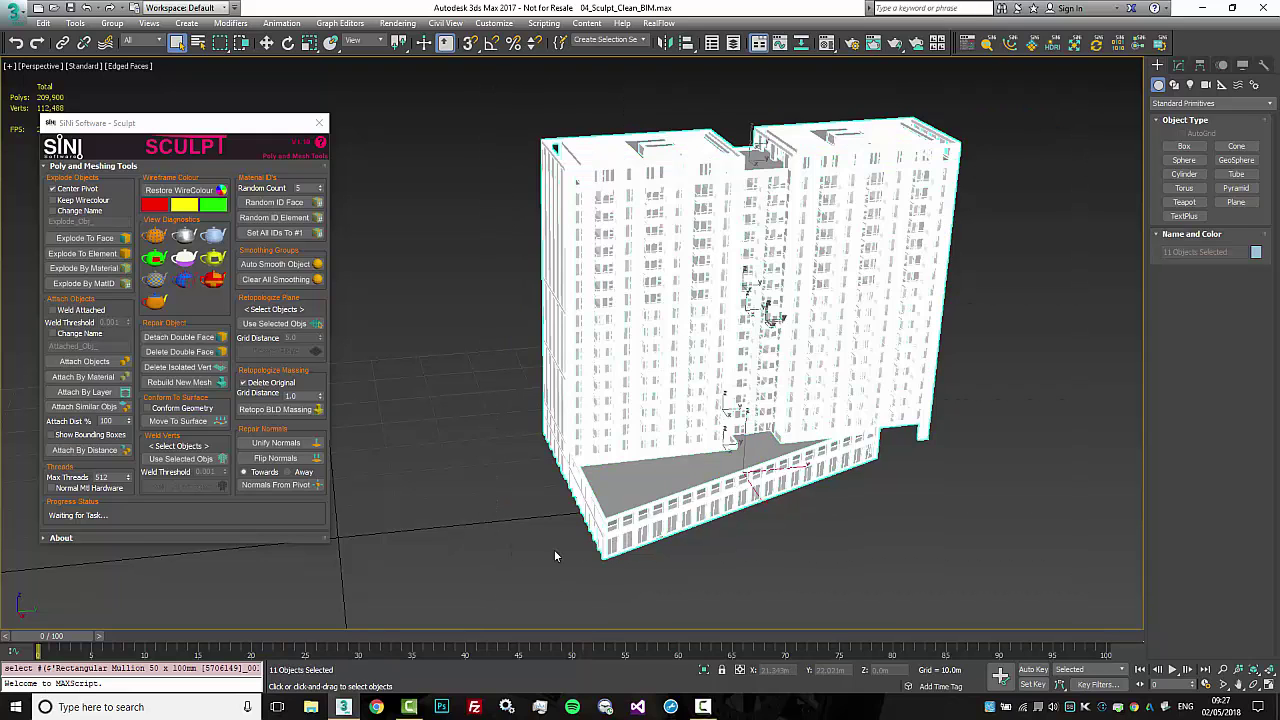
mouse_move(655, 415)
middle_mouse_down()
mouse_move(606, 486)
mouse_move(604, 472)
middle_mouse_up()
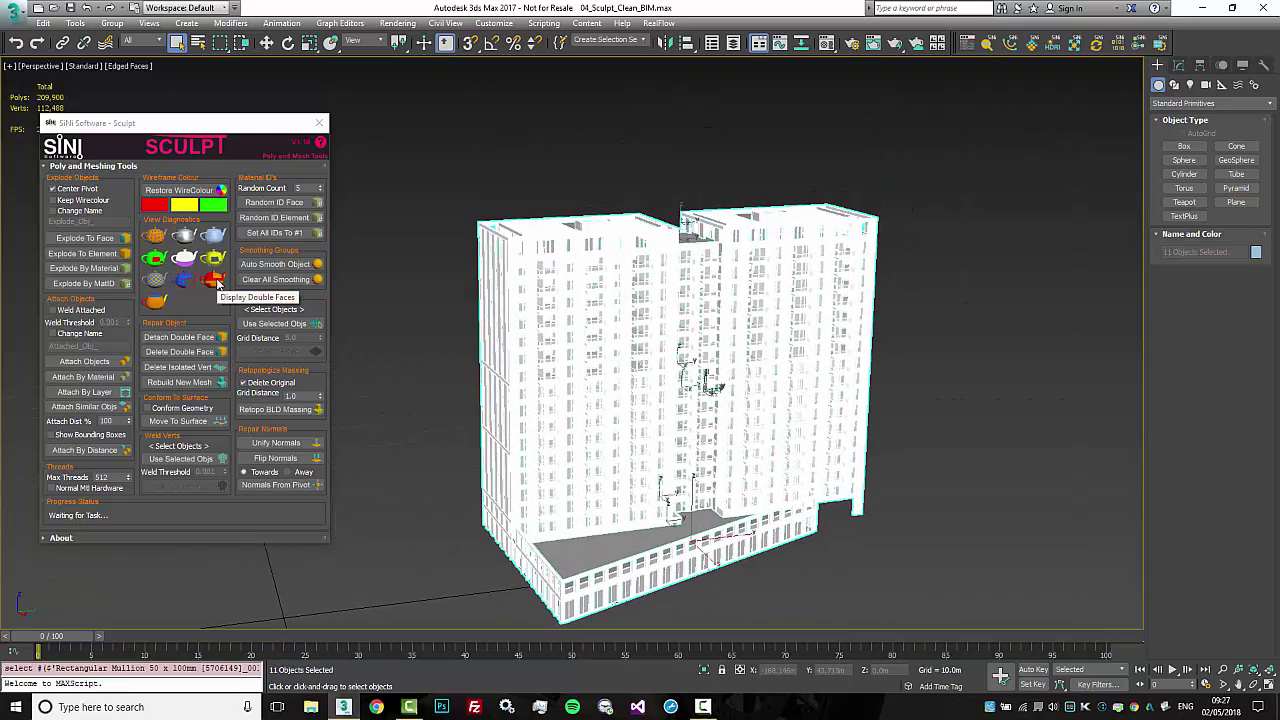
left_click(215, 282)
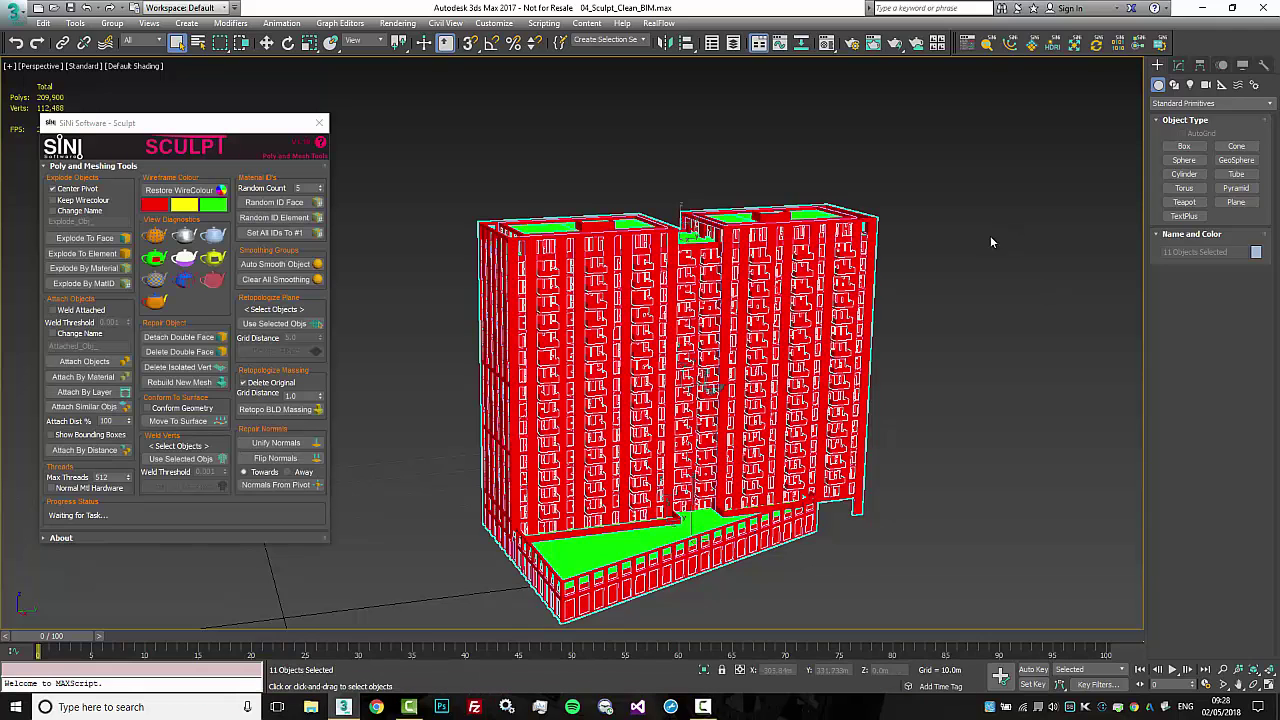
Select the tower objects flagged red by the double-face diagnostic and detach their double faces
mouse_move(983, 256)
middle_mouse_down("alt")
mouse_move(940, 279)
mouse_move(938, 265)
mouse_move(913, 311)
mouse_move(817, 320)
mouse_move(900, 312)
mouse_move(808, 335)
mouse_move(862, 289)
mouse_move(829, 303)
mouse_move(928, 314)
mouse_move(857, 337)
middle_mouse_up("alt")
scroll(808, 335, "up", 5)
scroll(928, 314, "down", 3)
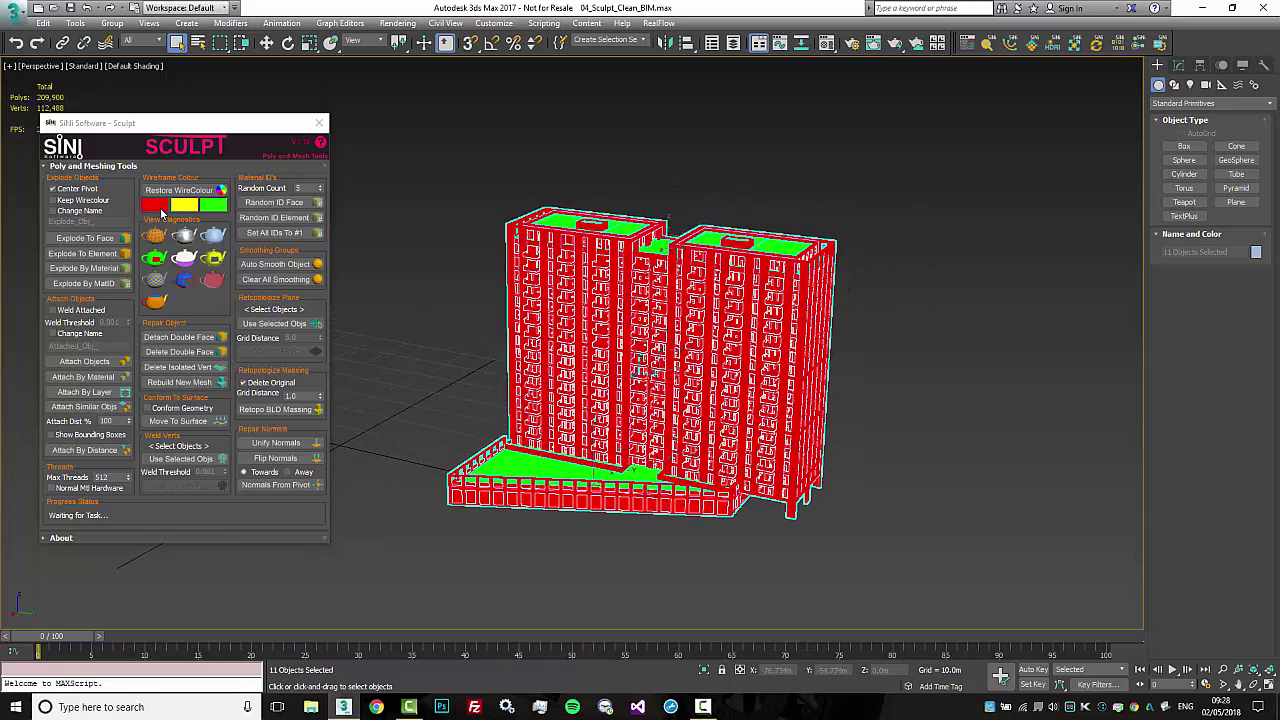
left_click(161, 211)
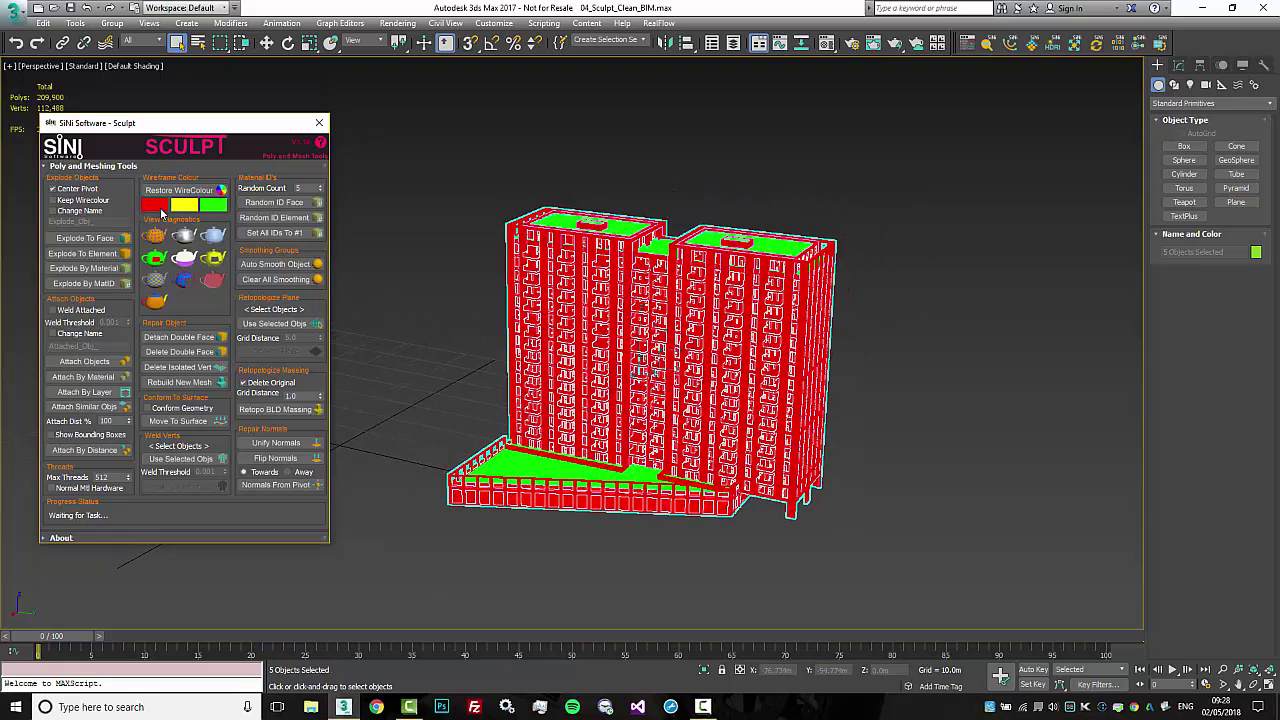
left_click(197, 343)
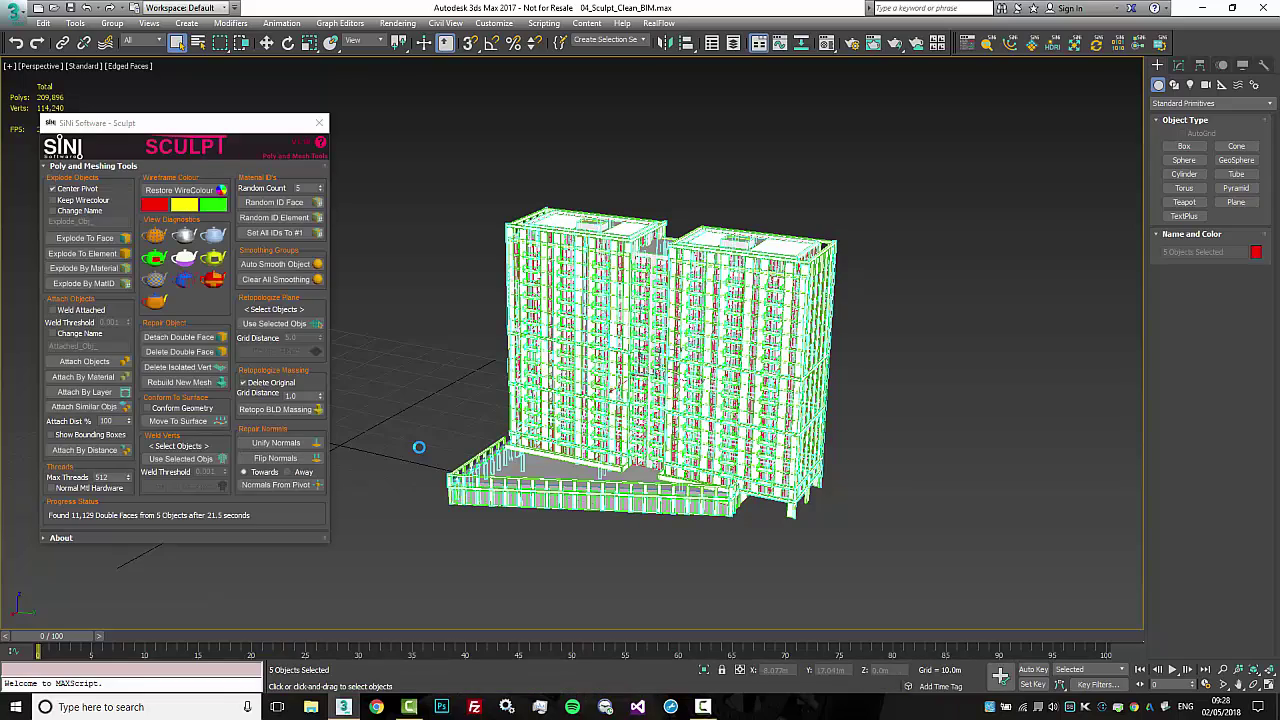
Move the detached double faces about 66.6 units straight up, clear of the tower, and delete them
mouse_move(938, 473)
middle_mouse_down("alt")
mouse_move(974, 458)
mouse_move(925, 480)
middle_mouse_up("alt")
key("w")
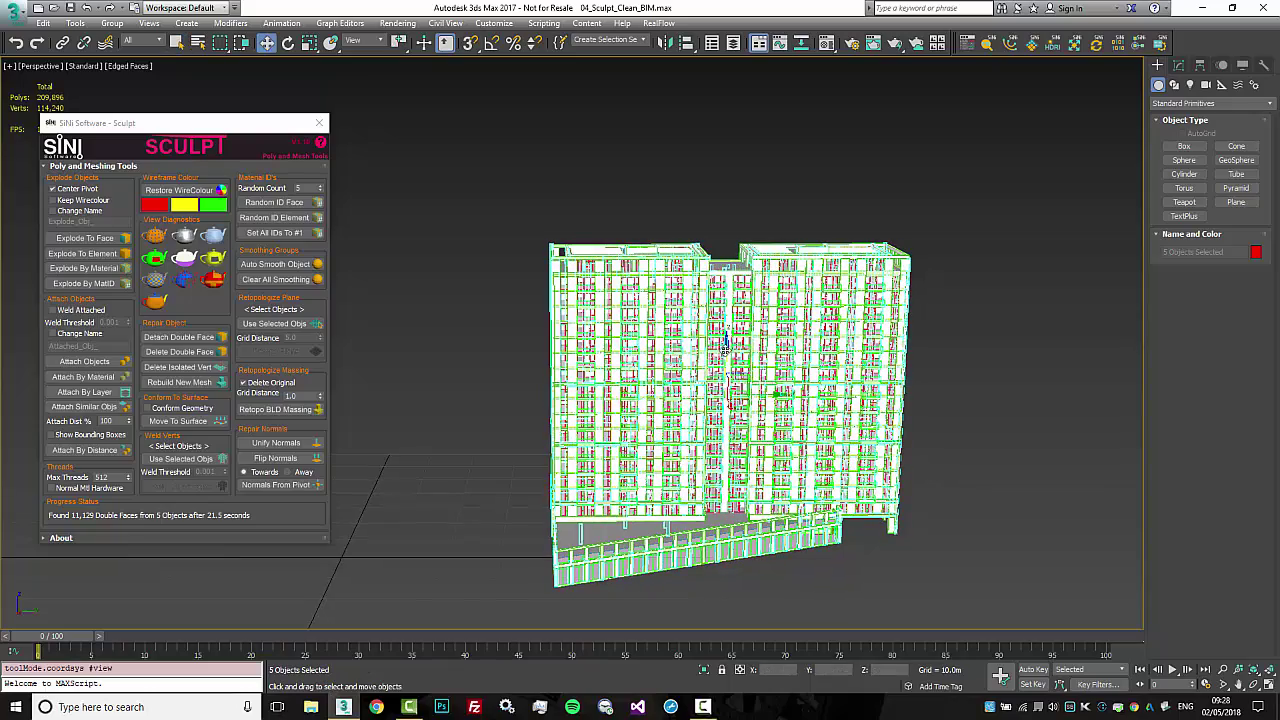
left_click_drag(727, 343, 732, 2)
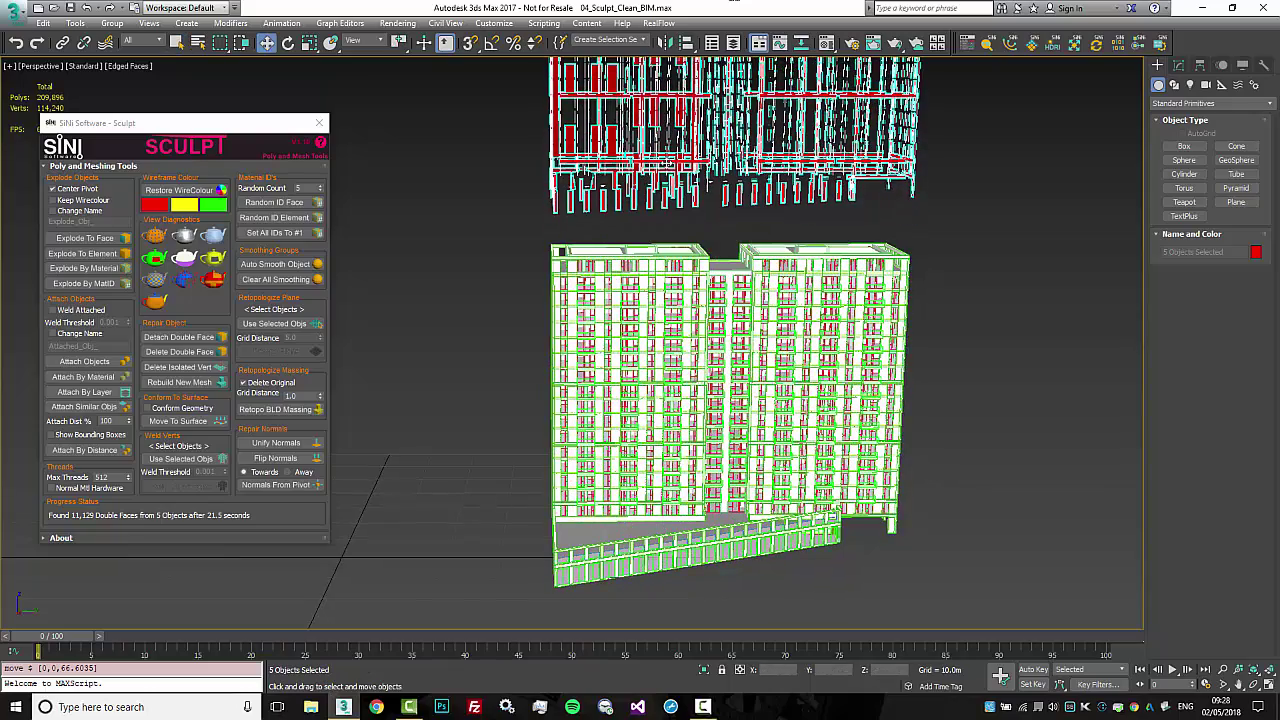
middle_click_drag(672, 161, 772, 284, "alt")
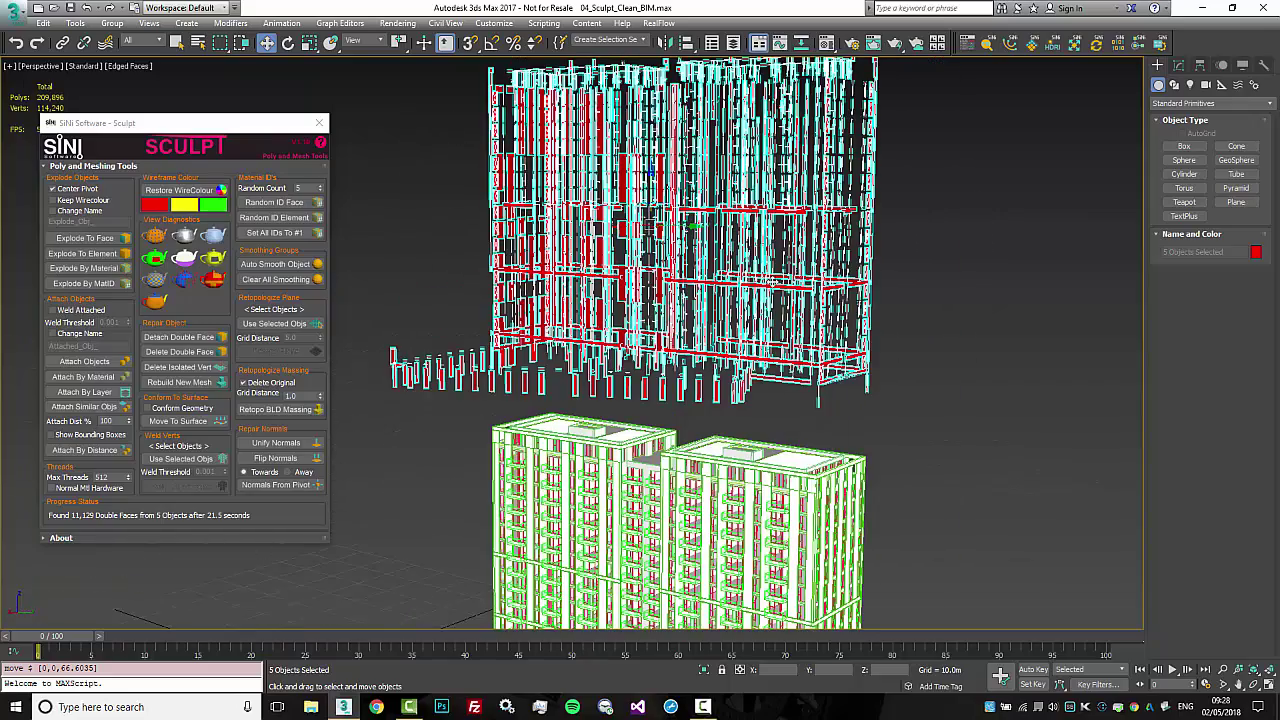
key("Delete")
mouse_move(1036, 324)
middle_mouse_down("alt")
mouse_move(988, 237)
mouse_move(1015, 265)
mouse_move(1016, 332)
middle_mouse_up("alt")
middle_click_drag(999, 242, 997, 233)
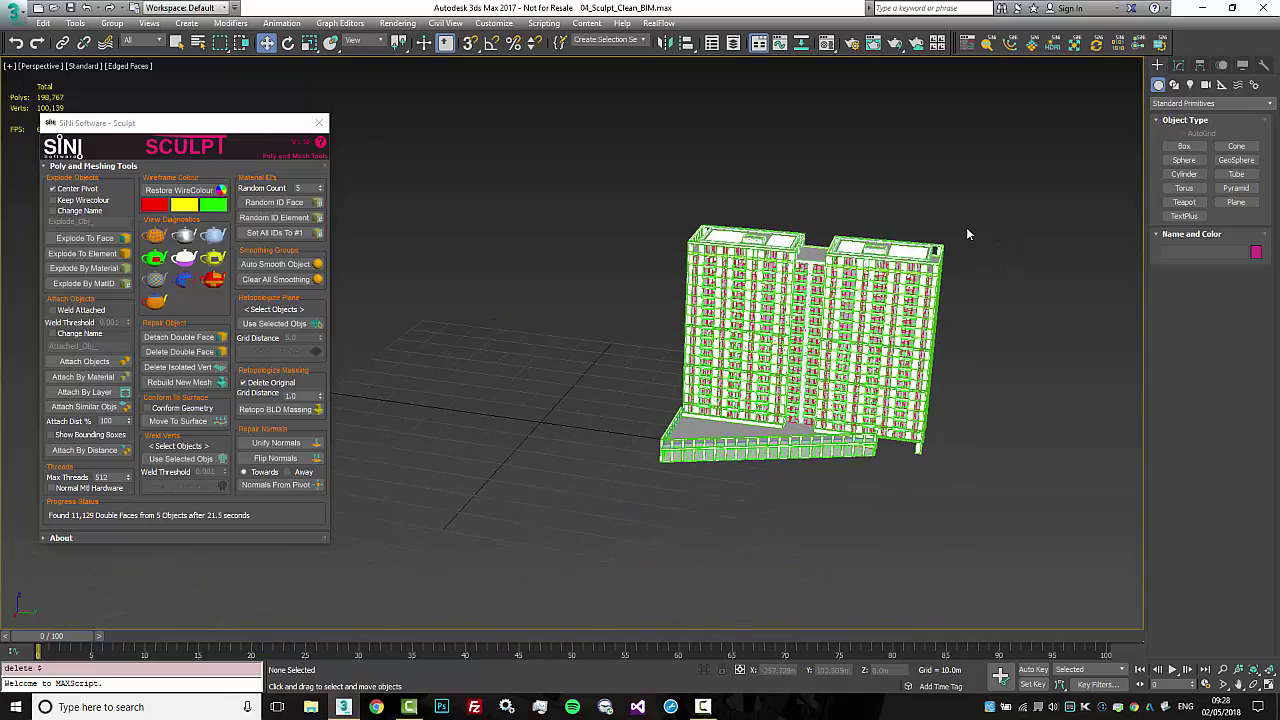
Pick the rectangular mullion objects around the tower's balcony windows to check which geometry belongs to each
scroll(879, 293, "up", 10)
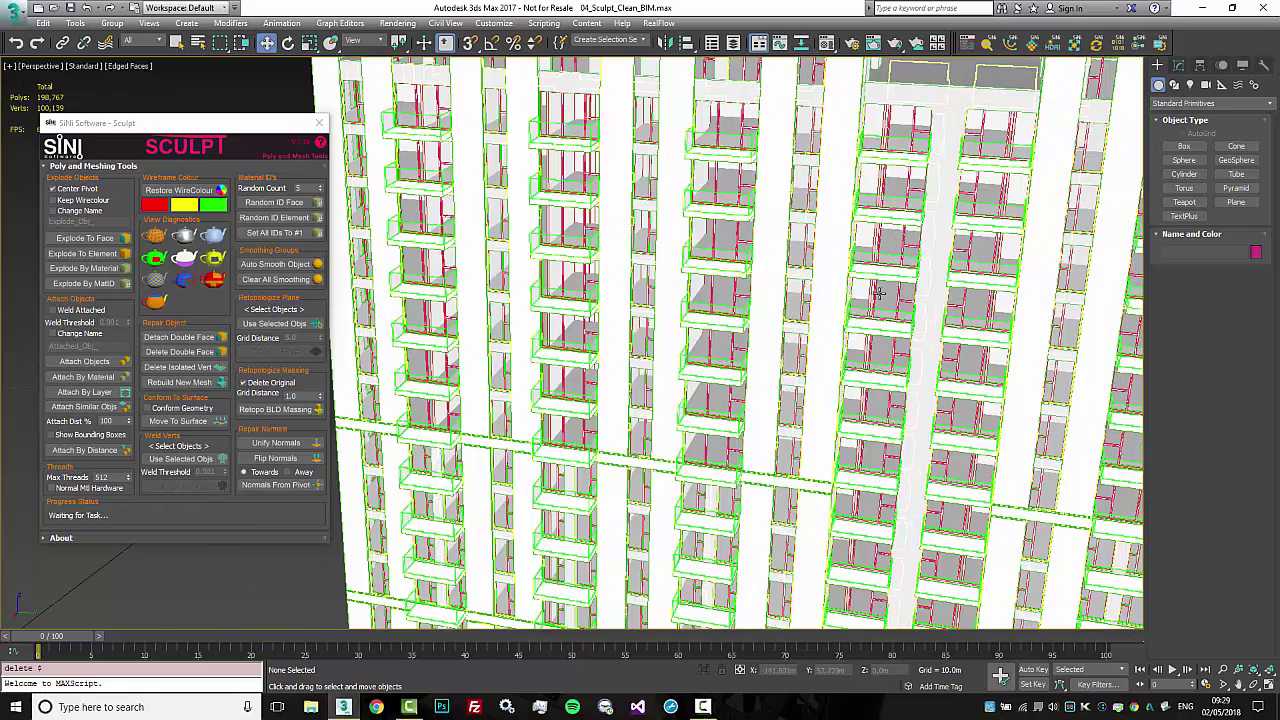
left_click(879, 293)
scroll(894, 305, "up", 5)
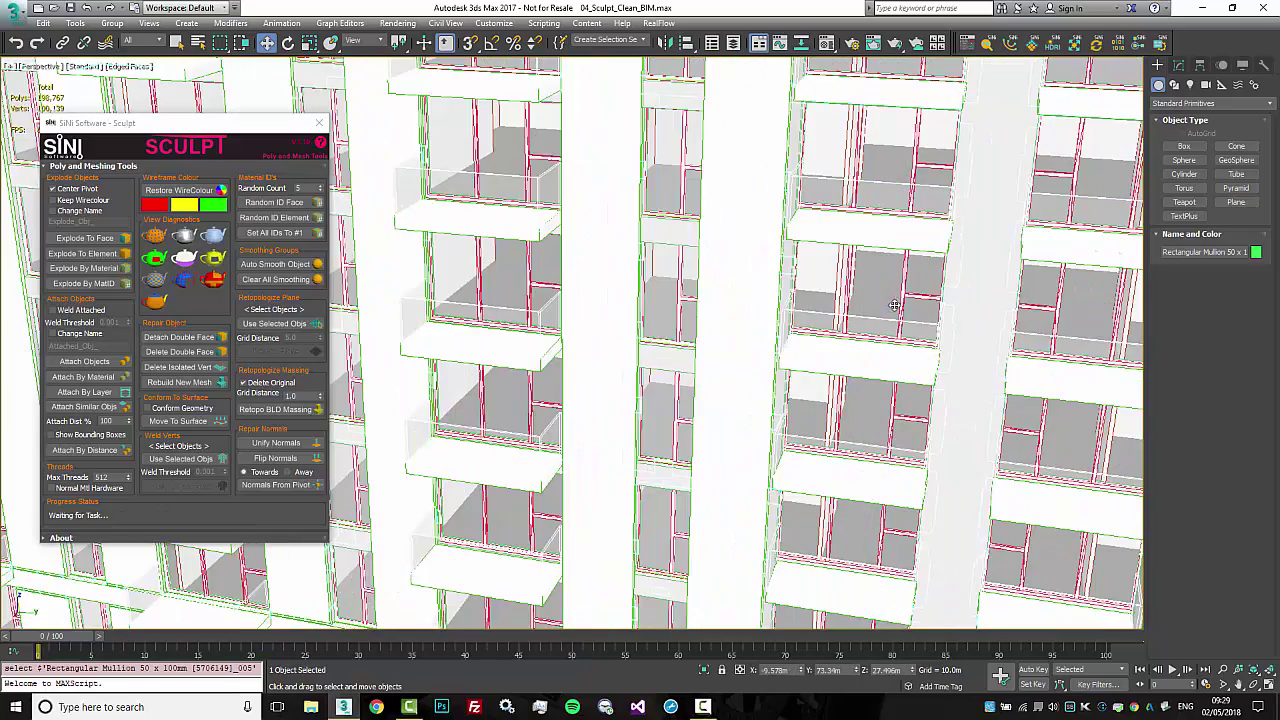
left_click(902, 297)
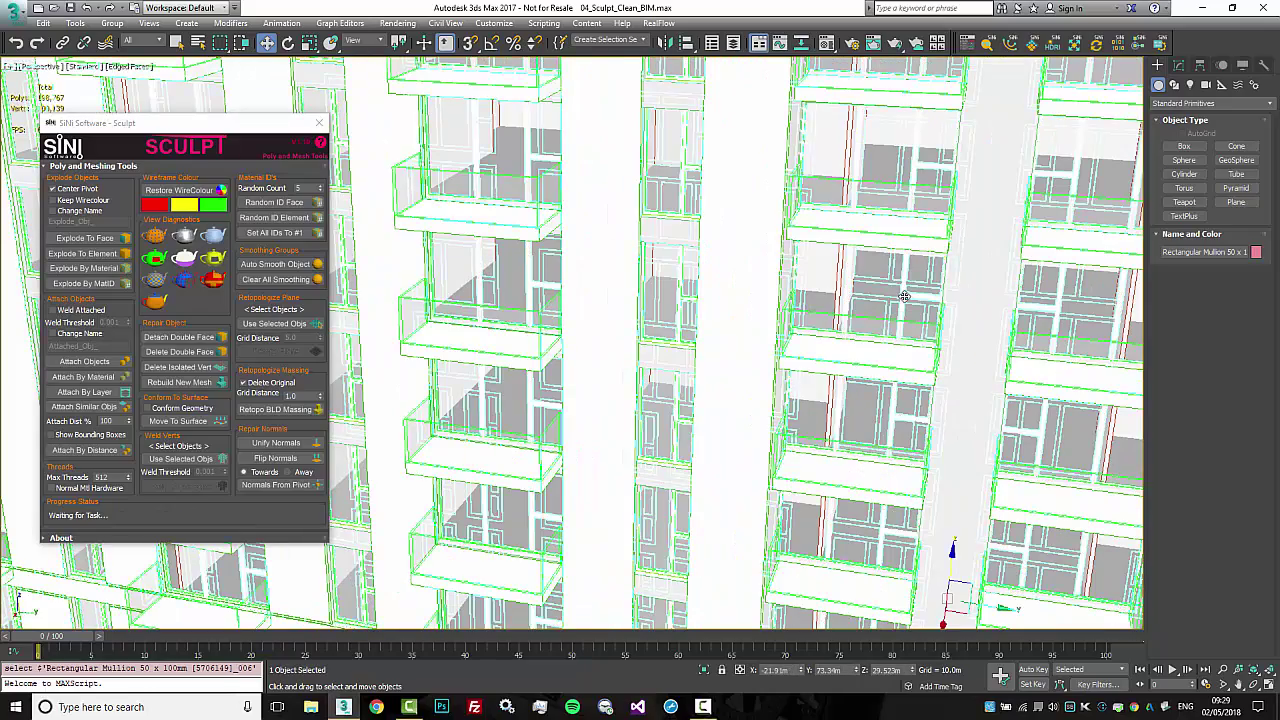
left_click(862, 297)
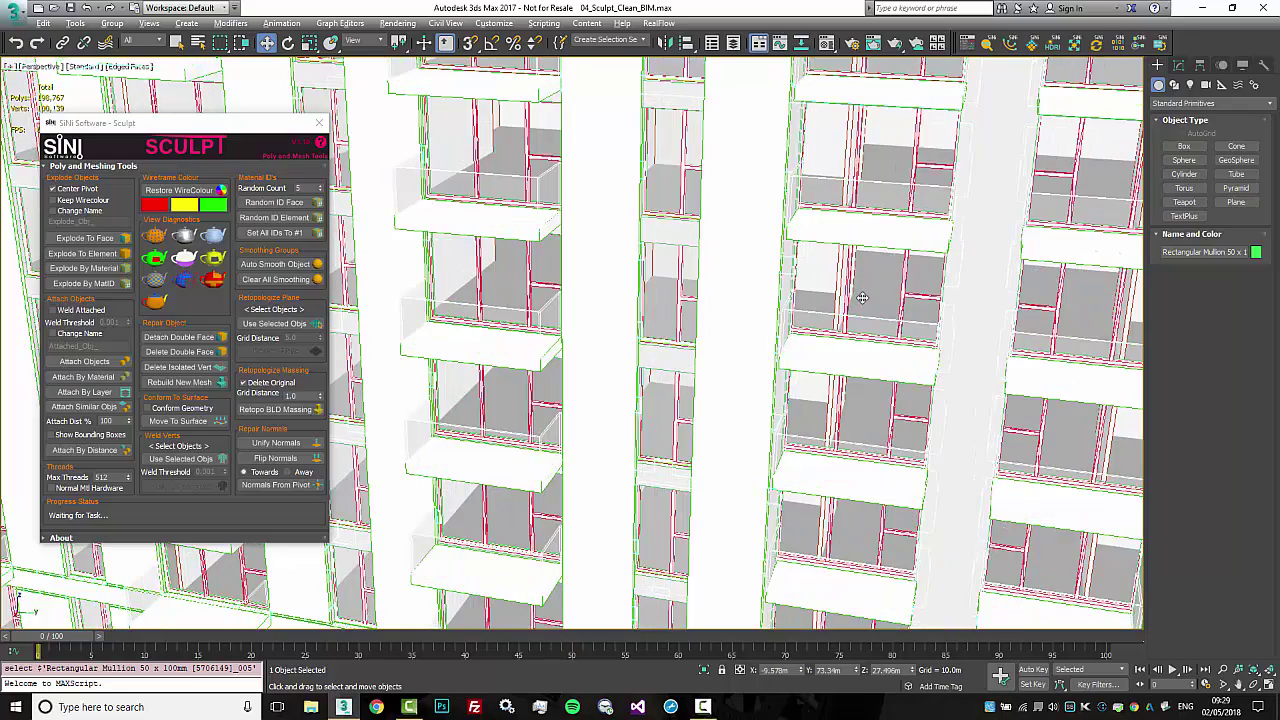
Isolate the selected mullion object and inspect its facade panels and balcony boxes from several sides
key("alt+q")
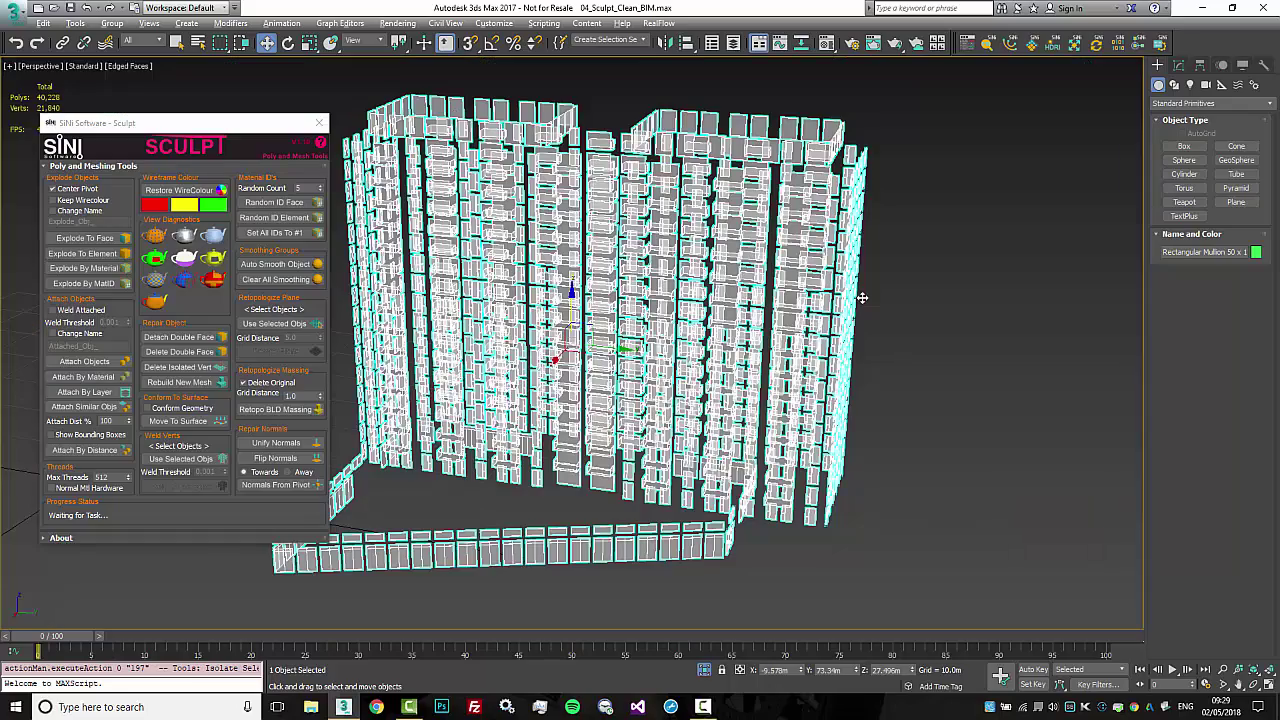
middle_click_drag(862, 298, 766, 306, "alt")
scroll(766, 306, "up", 4)
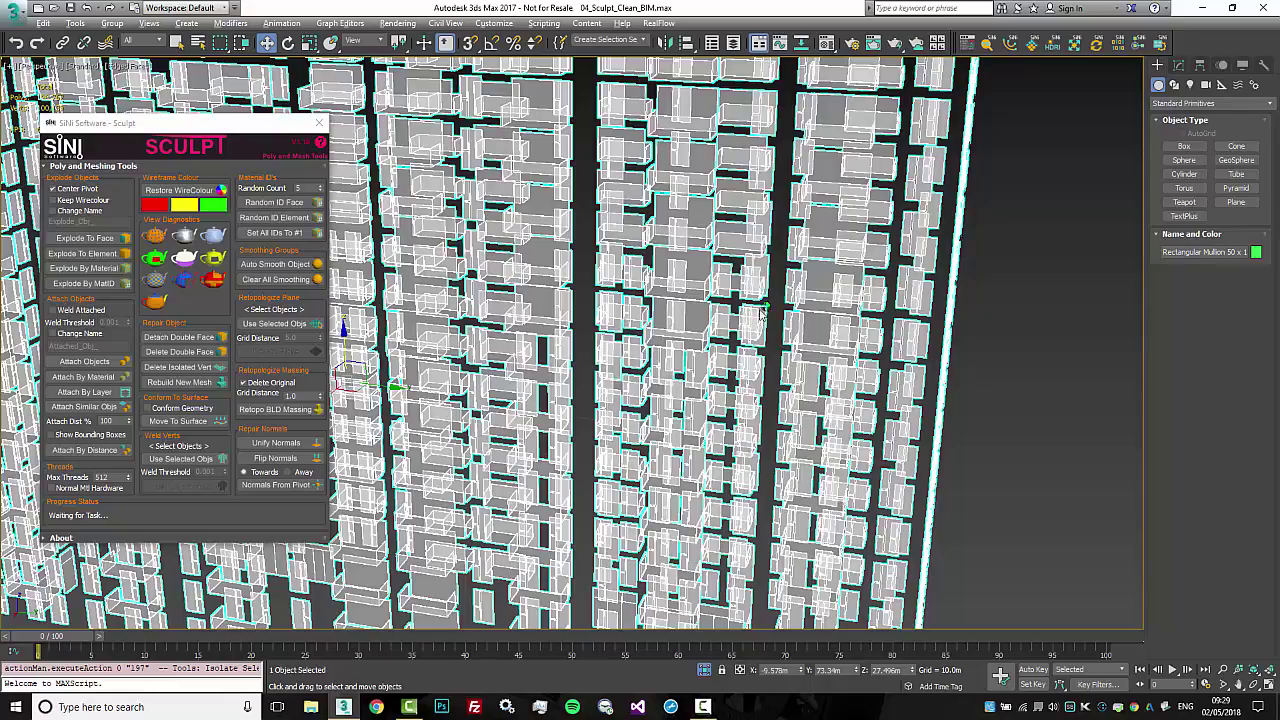
scroll(760, 313, "up", 10)
scroll(650, 308, "down", 12)
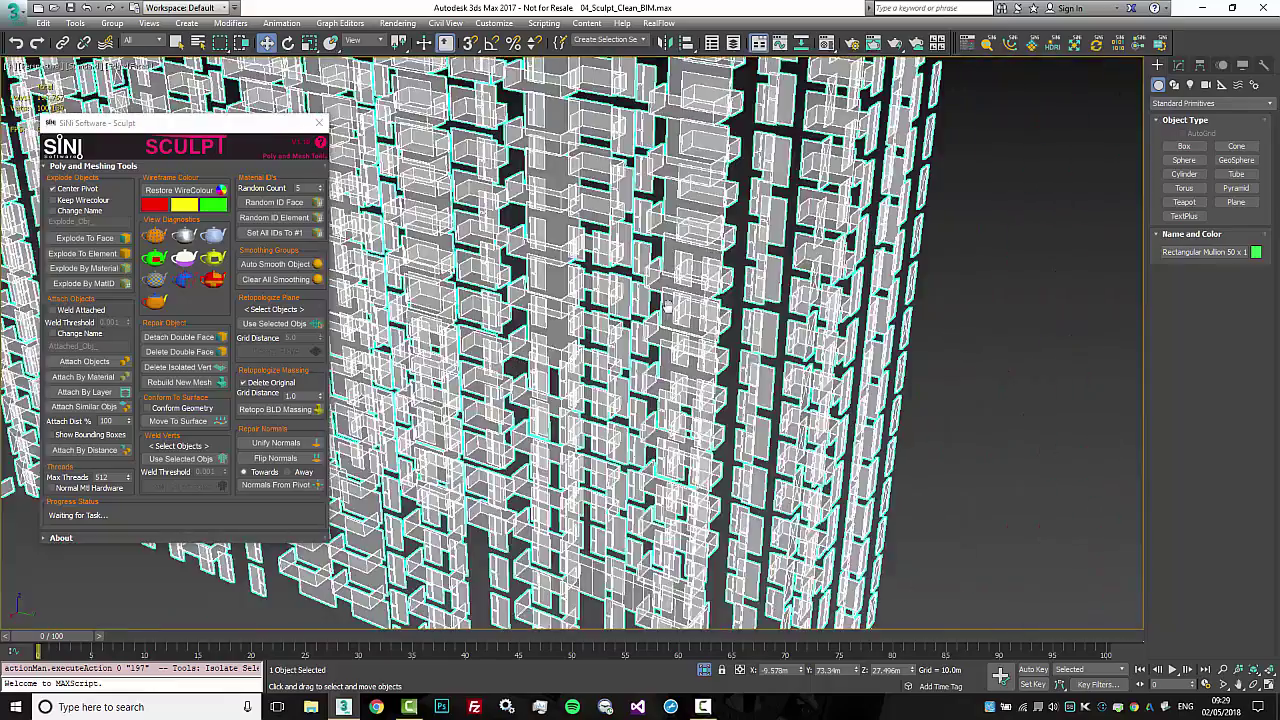
middle_click_drag(665, 306, 702, 285)
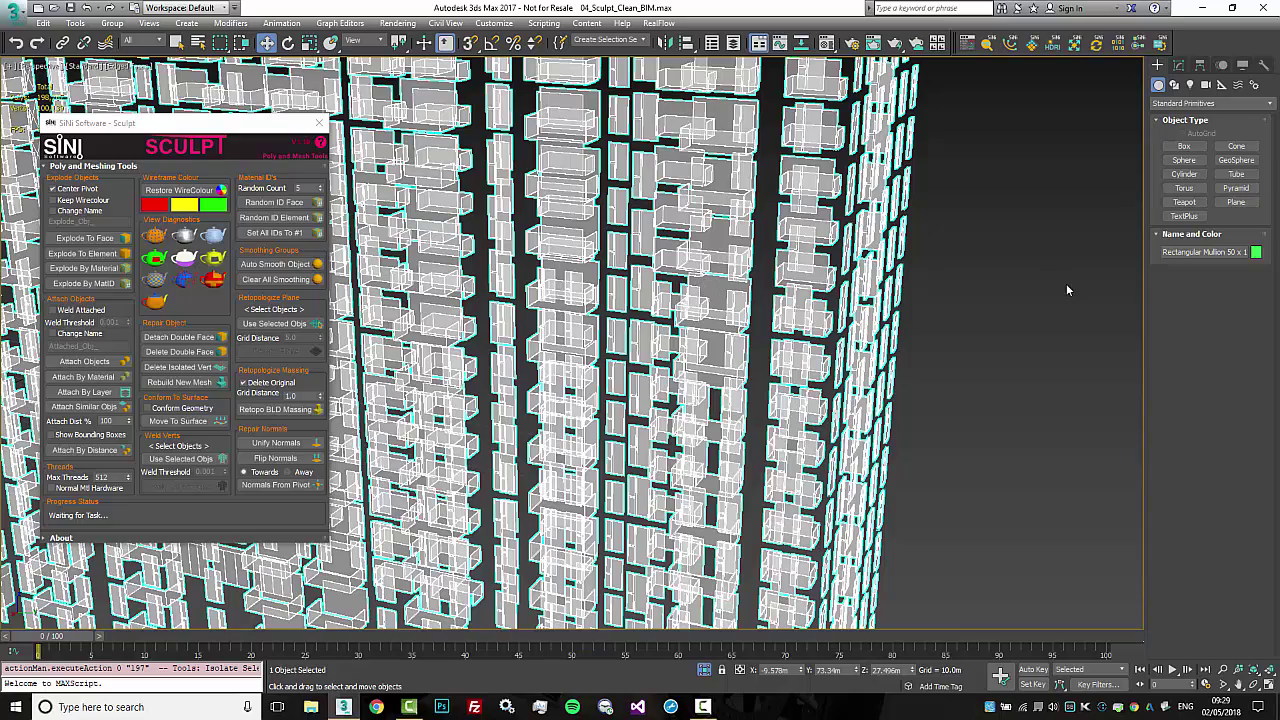
middle_click_drag(1066, 289, 1044, 292, "alt")
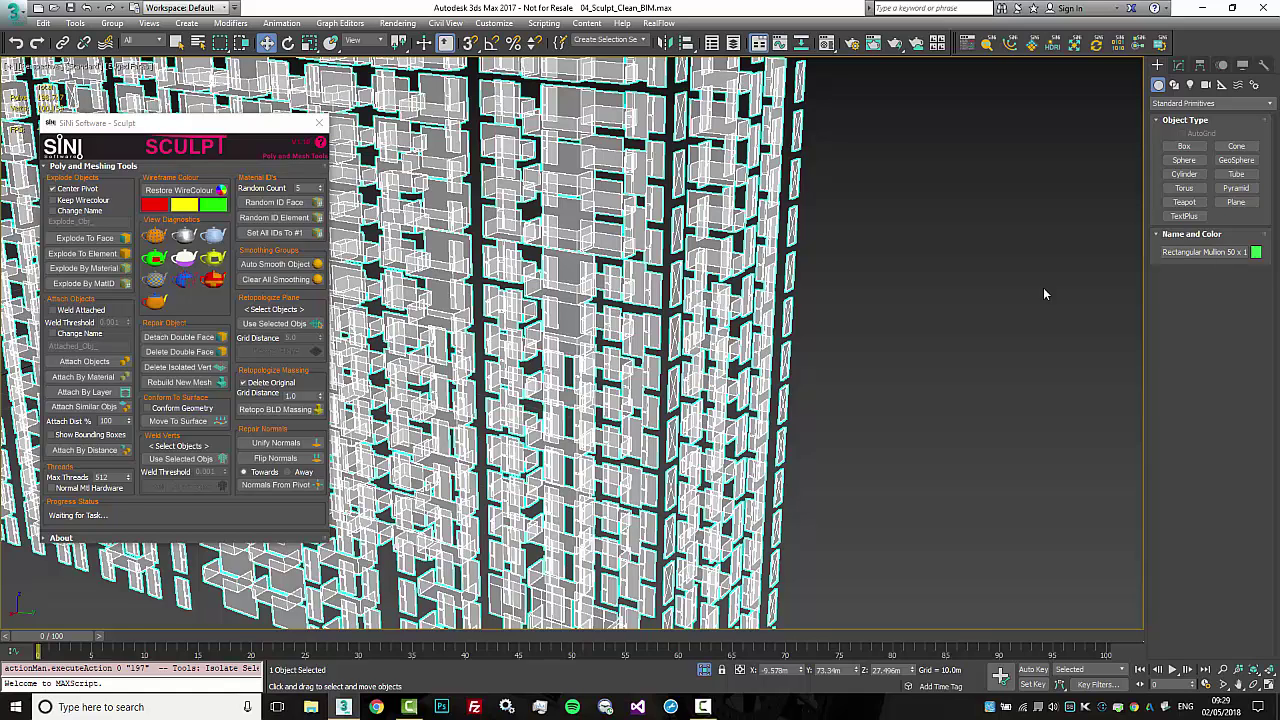
key("z")
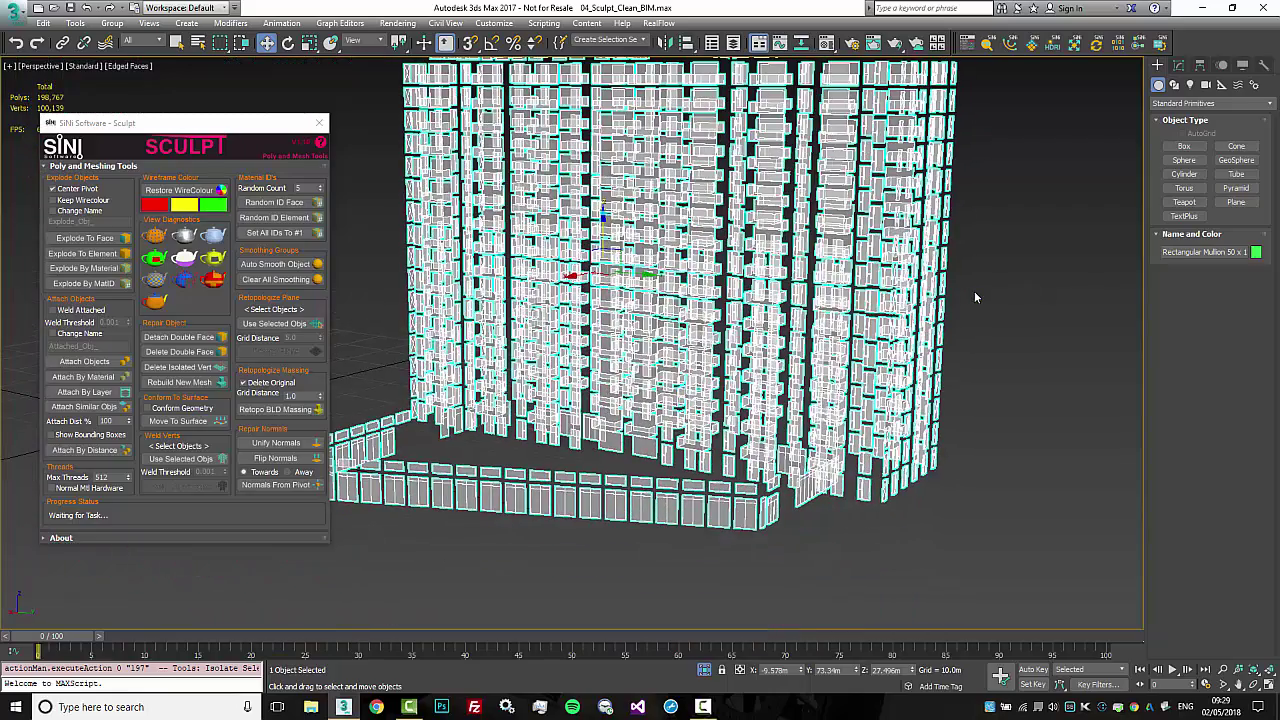
middle_click_drag(974, 297, 412, 114, "alt")
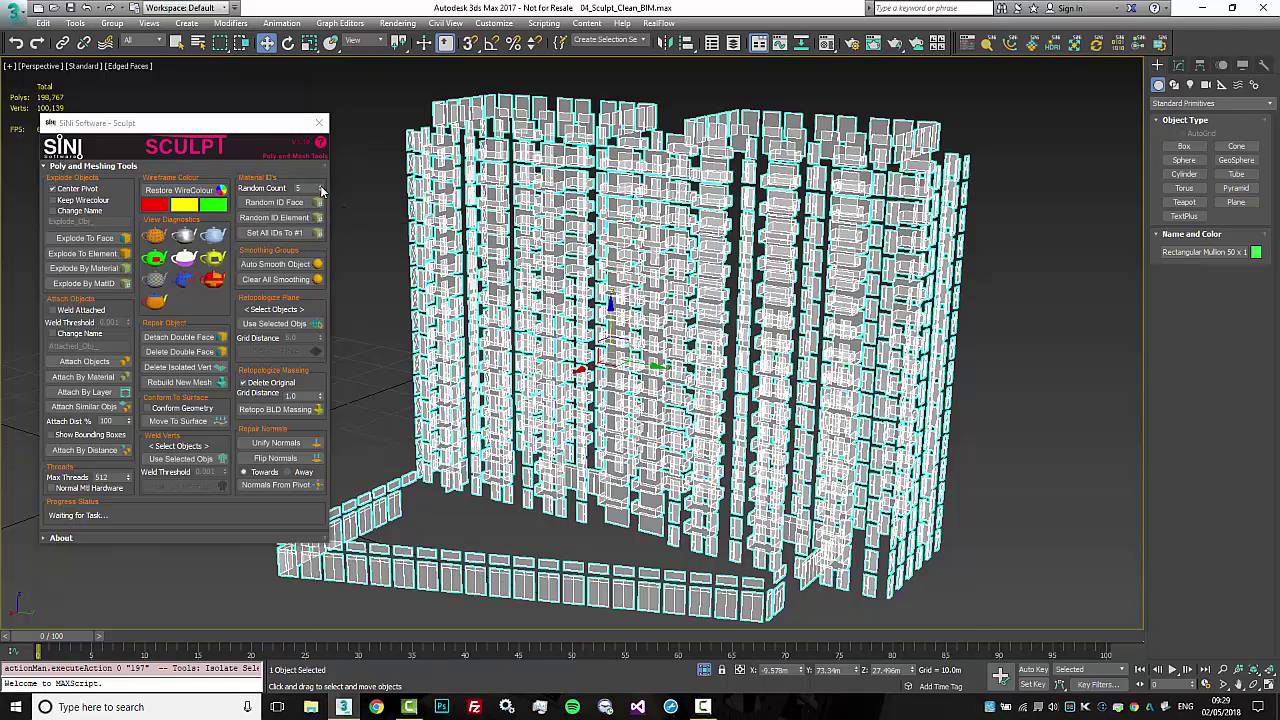
Randomise the isolated object's material IDs by element with a random count of 15 and display the material ID colours
left_click_drag(321, 189, 316, 178)
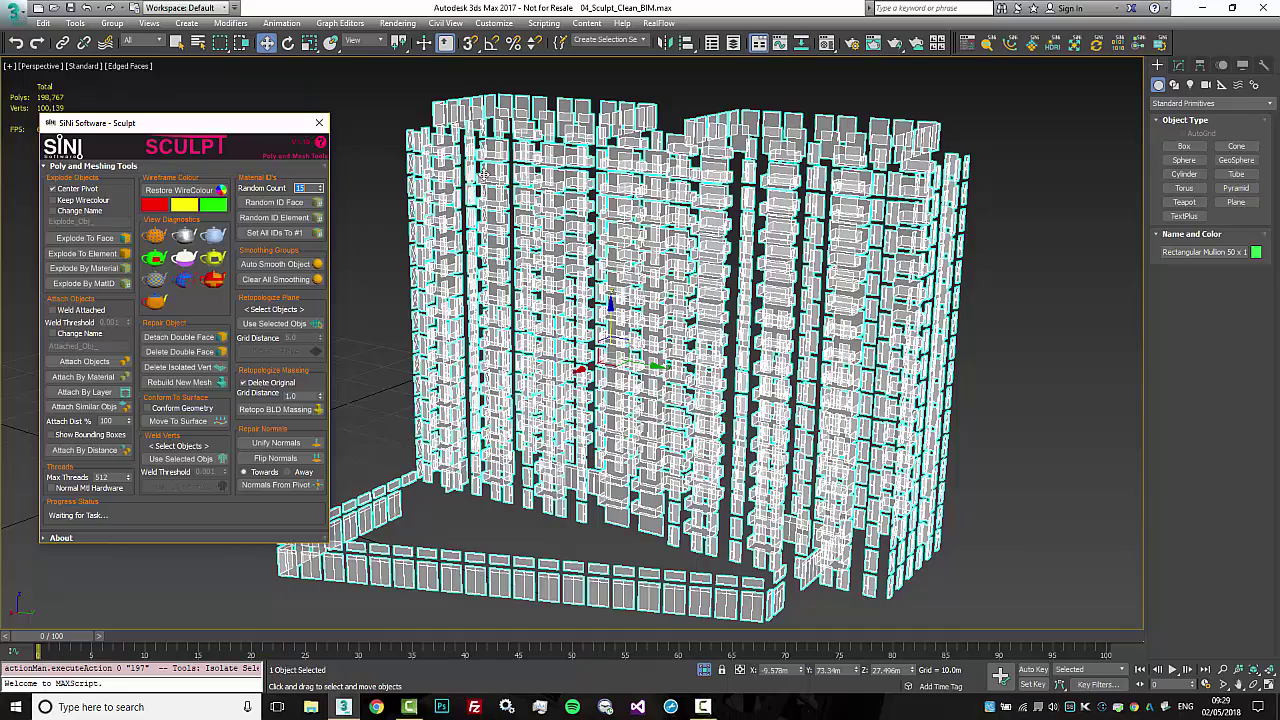
scroll(484, 176, "up", 10)
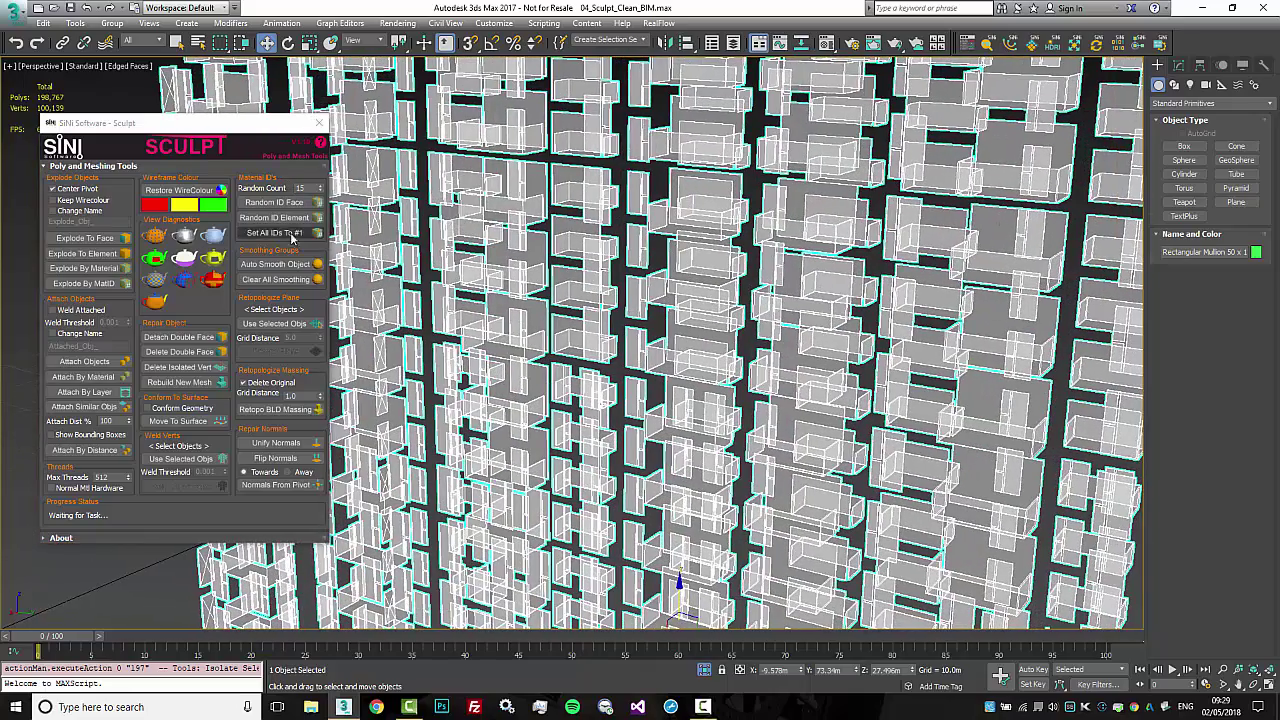
left_click(274, 217)
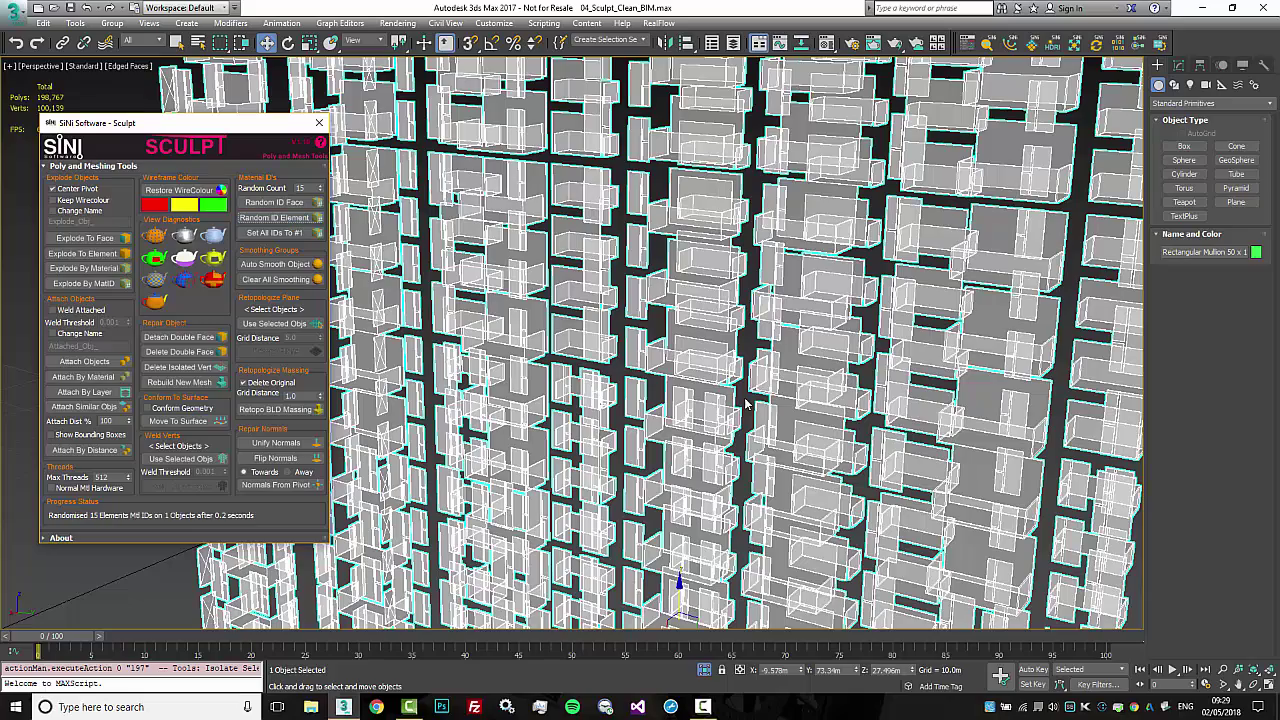
middle_click_drag(755, 402, 677, 387, "alt")
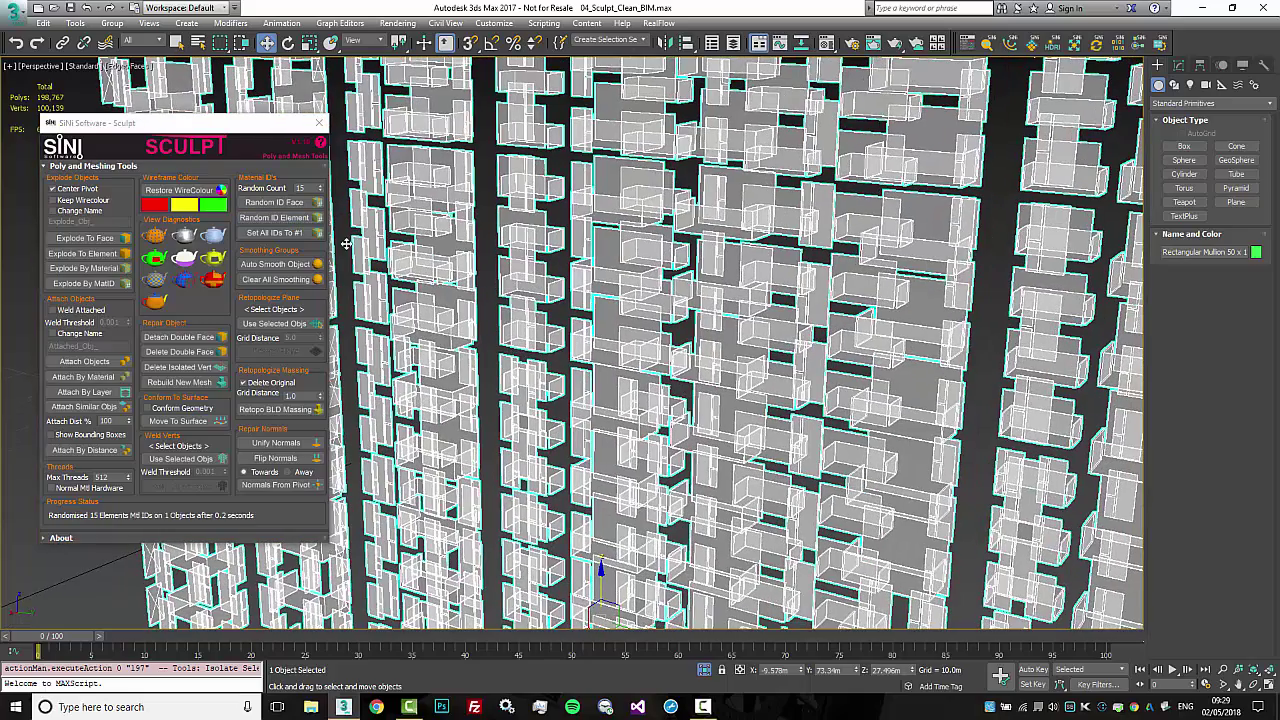
left_click(153, 304)
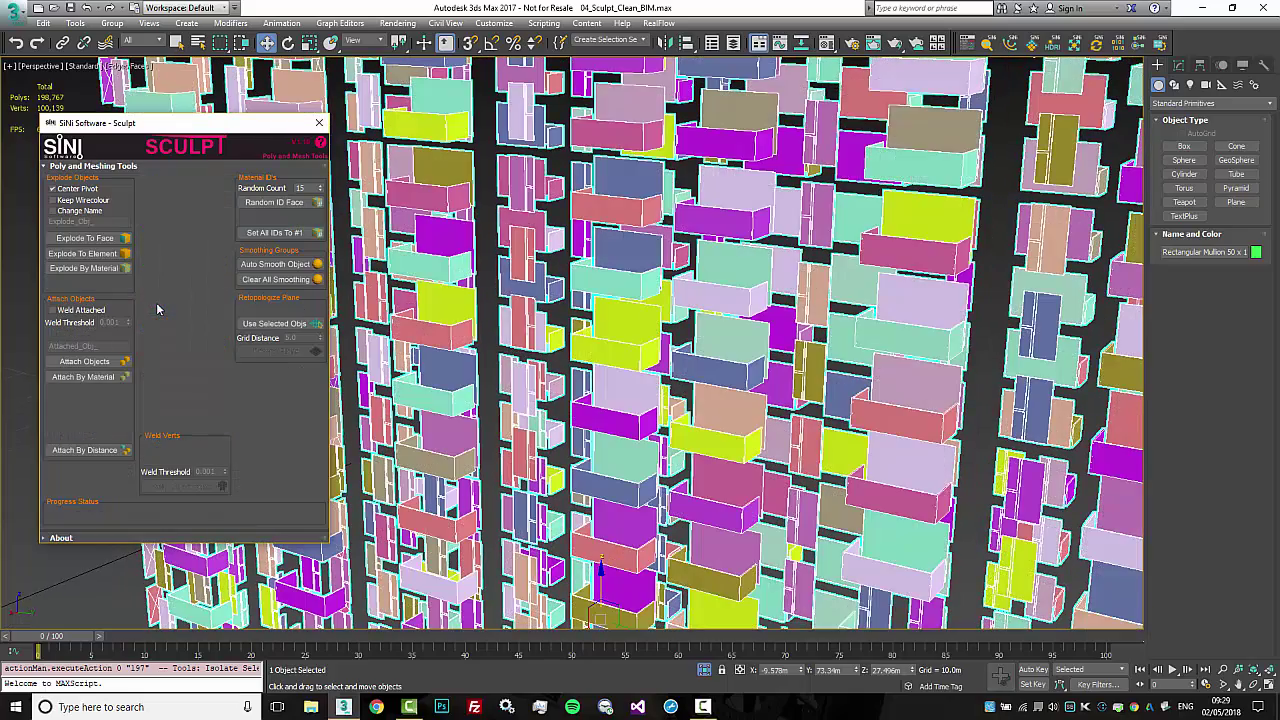
scroll(814, 337, "down", 2)
middle_click_drag(814, 337, 637, 356, "alt")
scroll(729, 374, "down", 3)
scroll(646, 406, "up", 4)
scroll(844, 392, "down", 4)
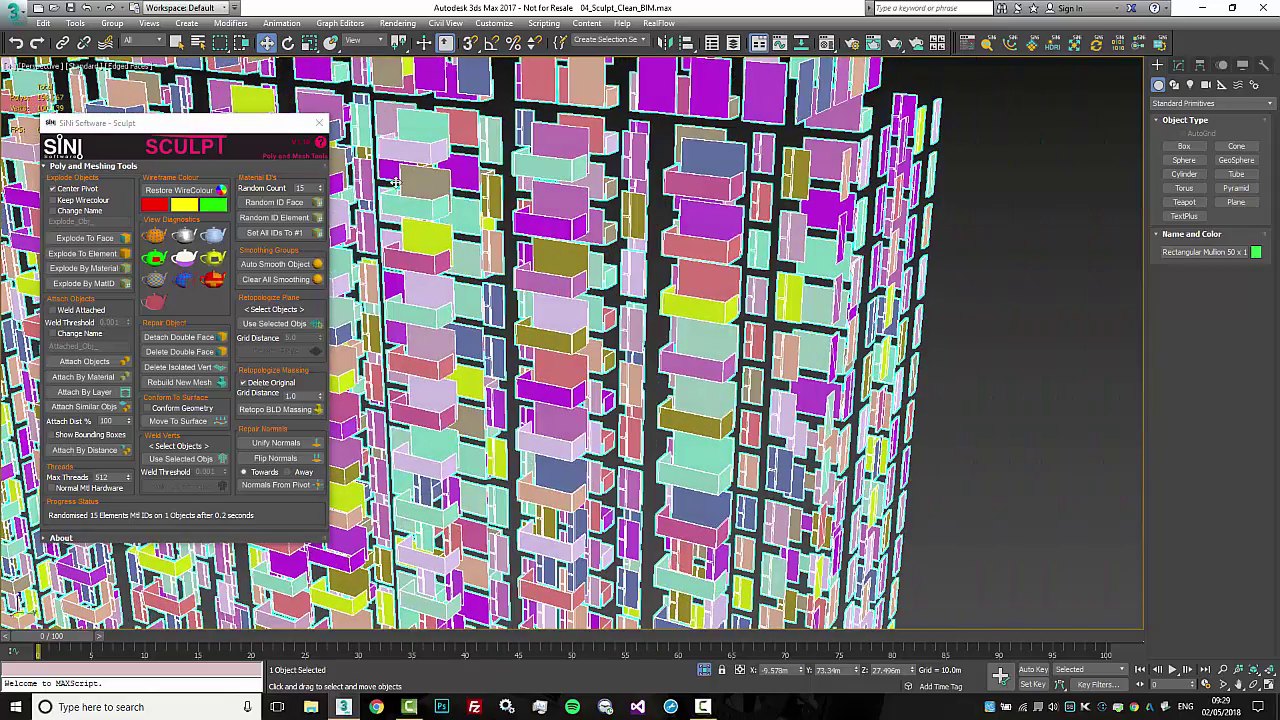
Re-randomise the element material IDs on the isolated object, check the new distribution, and turn off the material ID colour display
left_click(308, 218)
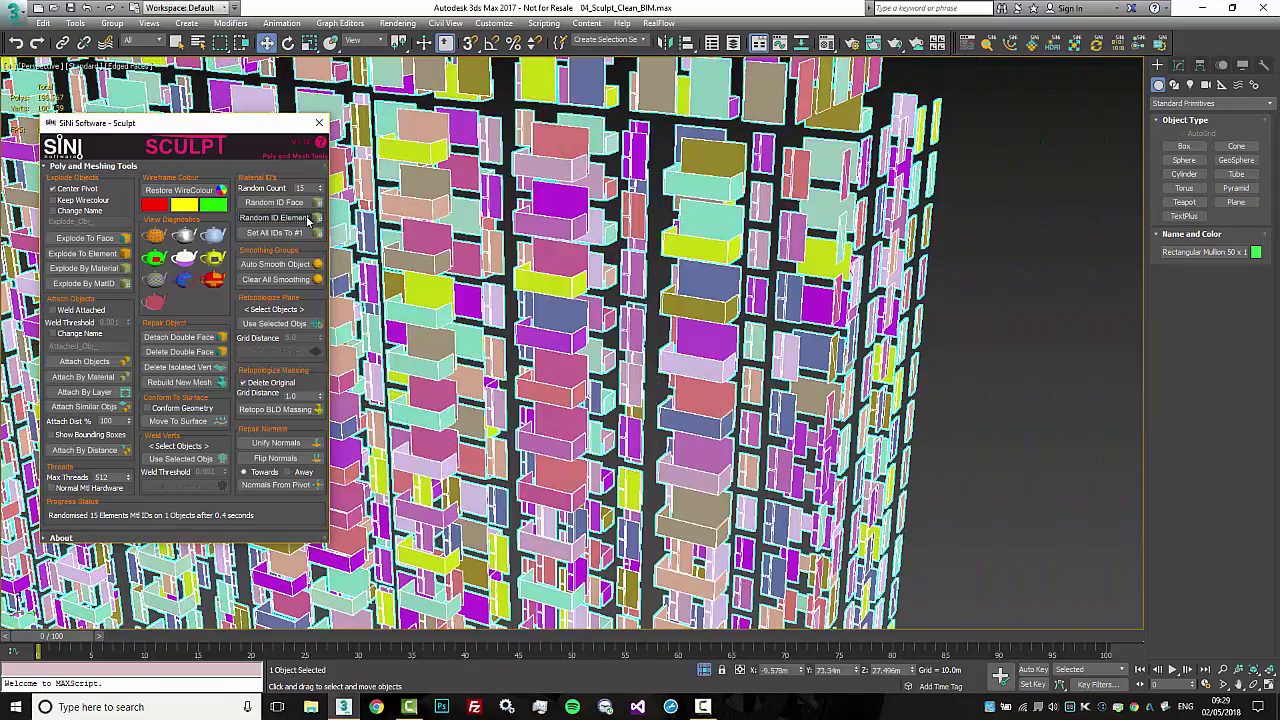
left_click(308, 219)
middle_click_drag(652, 311, 733, 262, "alt")
scroll(700, 290, "down", 3)
left_click(157, 303)
scroll(700, 340, "down", 5)
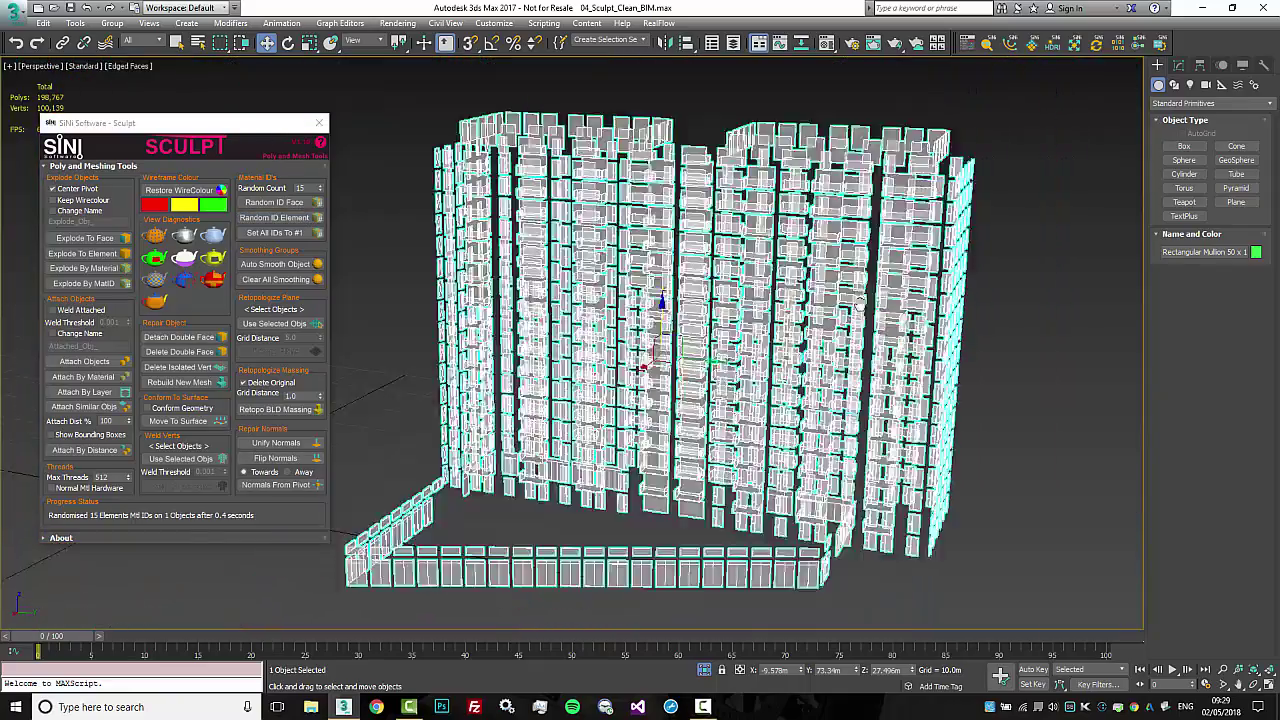
middle_click_drag(900, 320, 948, 305, "alt")
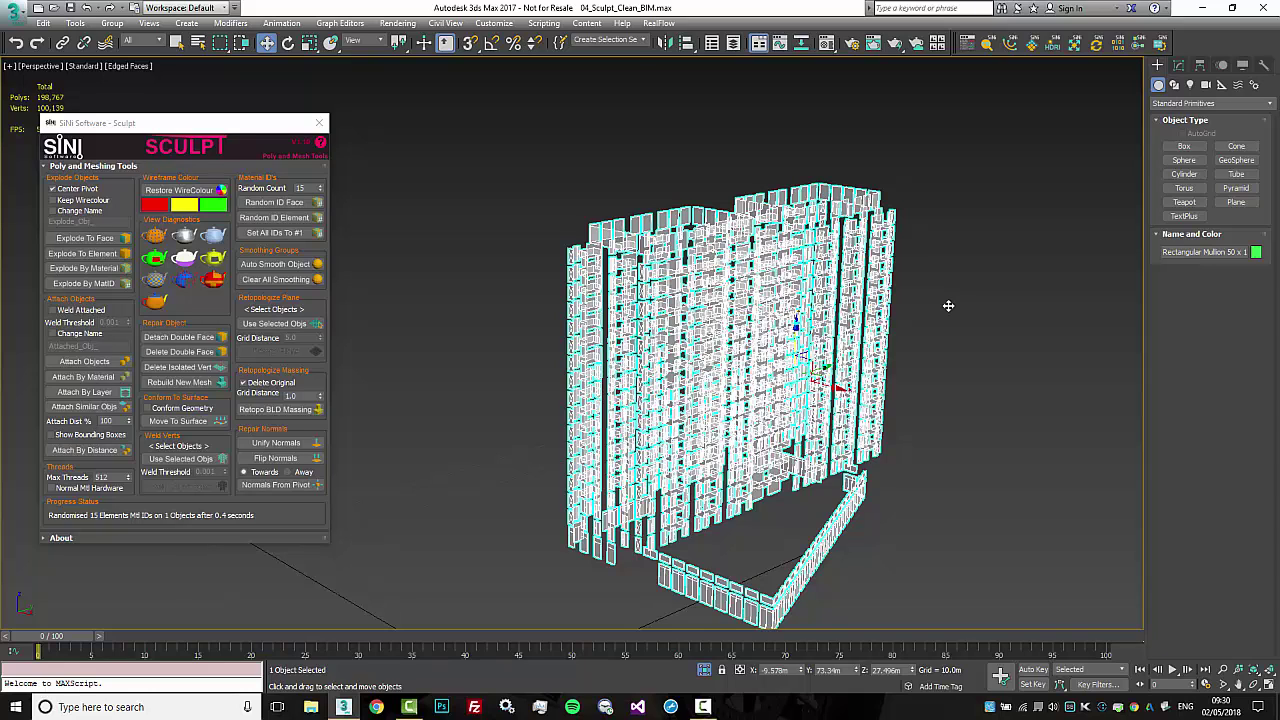
middle_click_drag(896, 305, 882, 306, "alt")
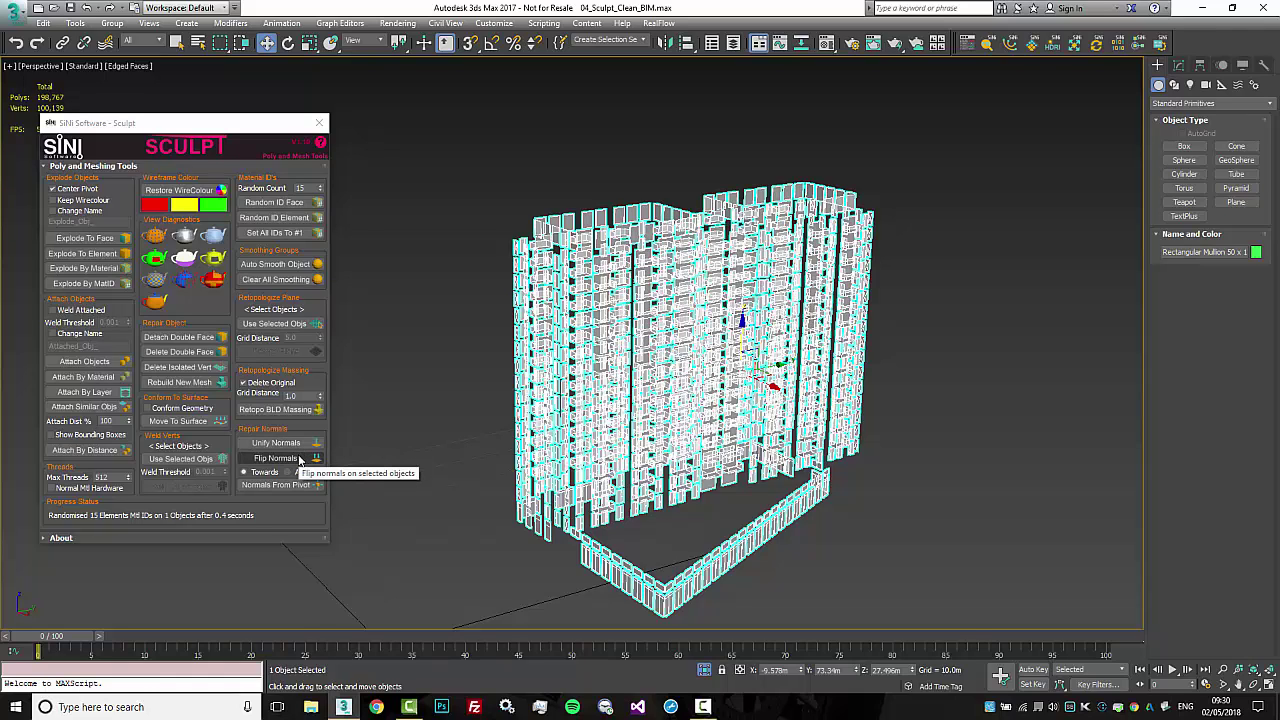
left_click(299, 459)
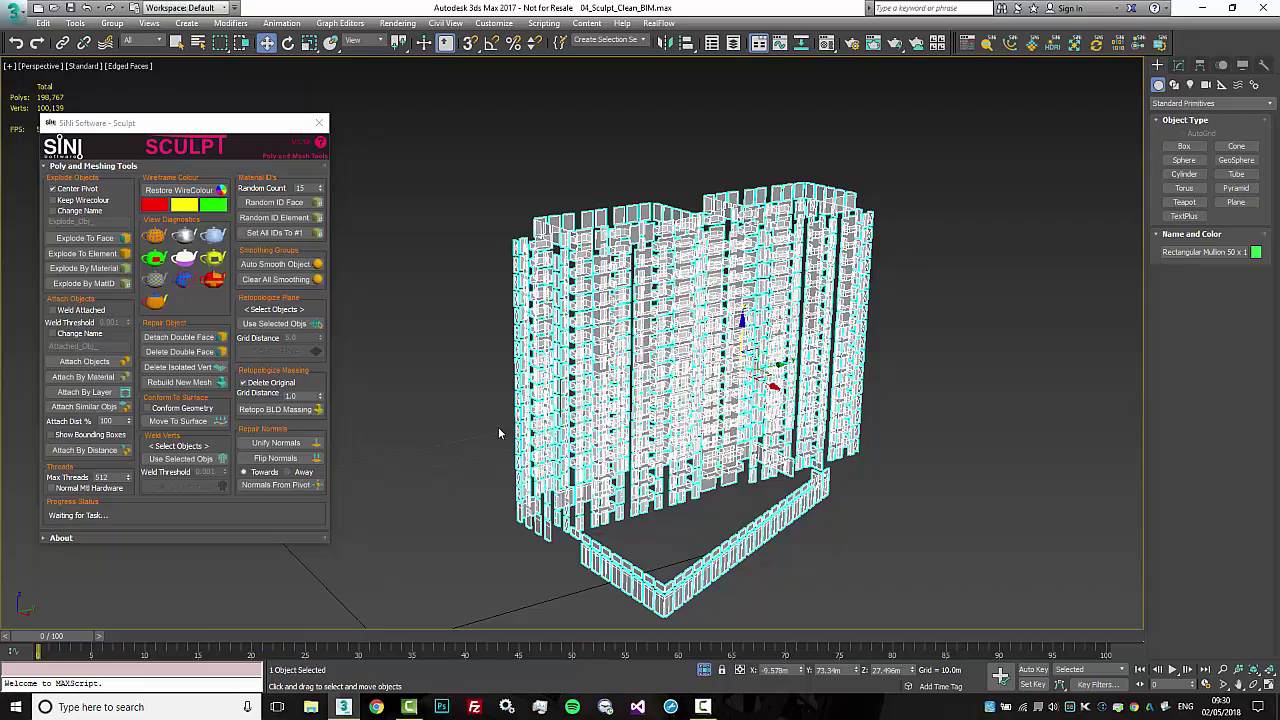
scroll(490, 425, "up", 6)
middle_click_drag(477, 423, 449, 432)
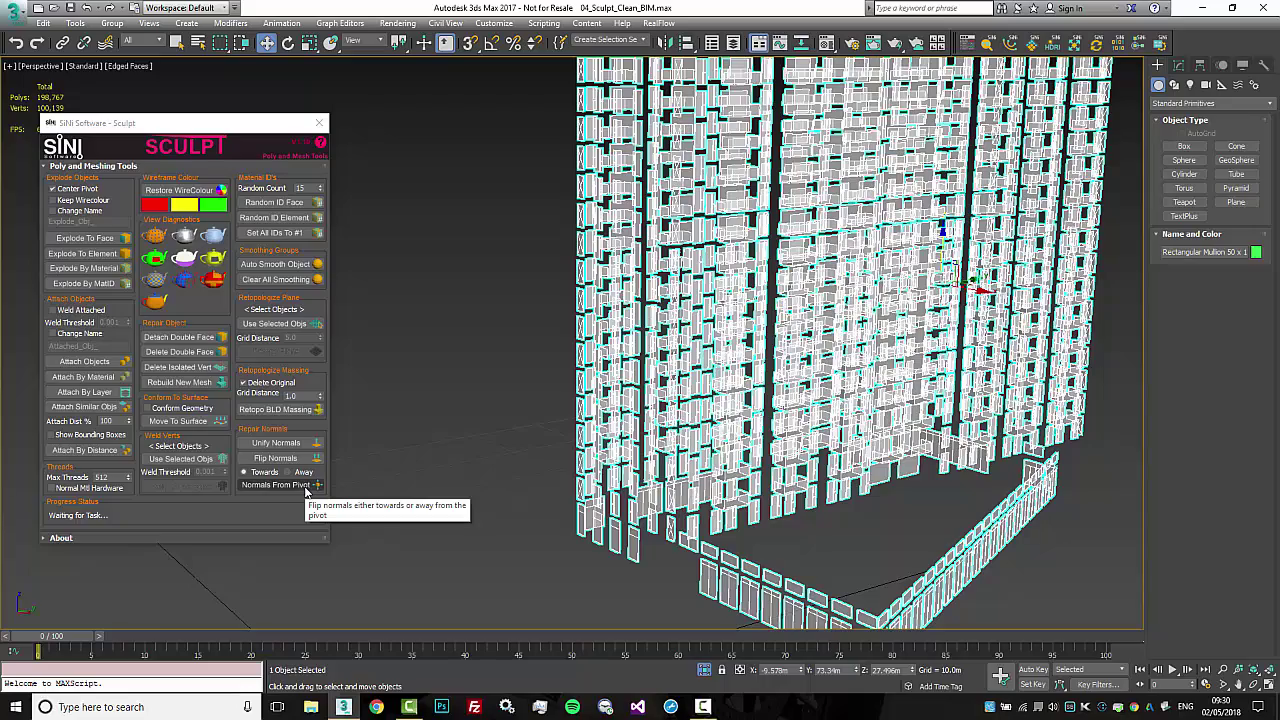
scroll(475, 485, "down", 5)
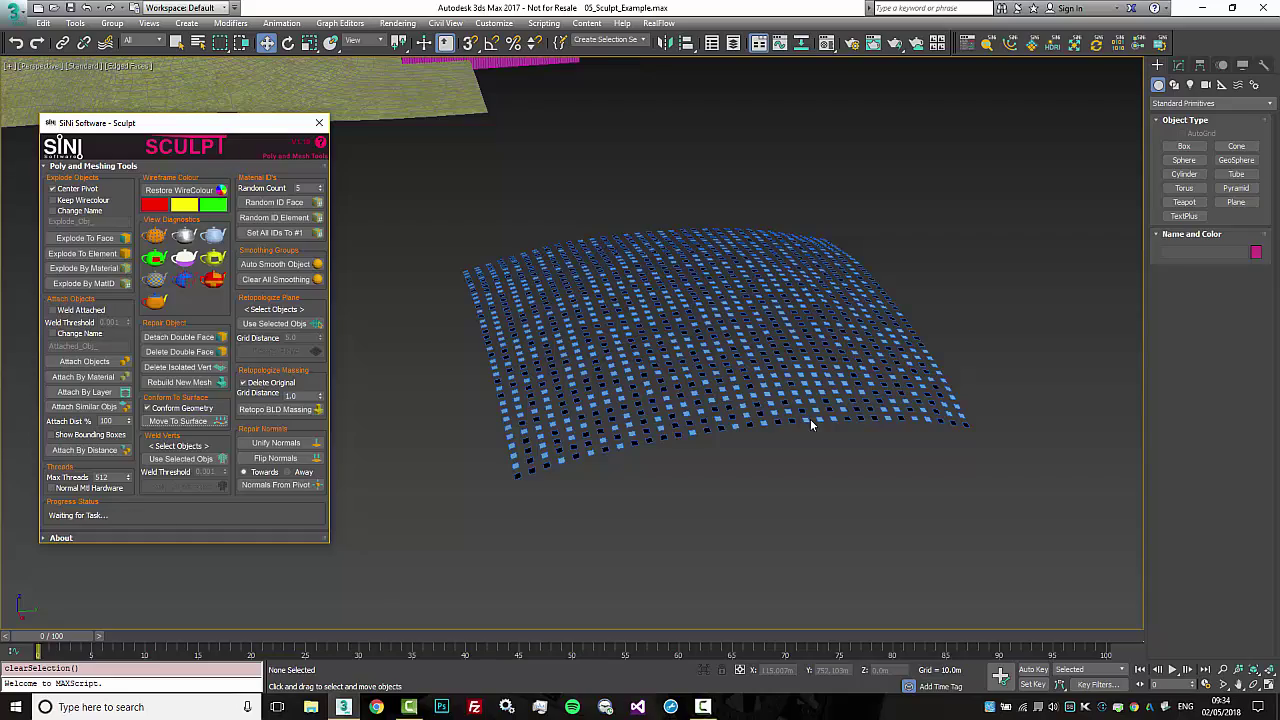
Select the curved grid of small blue planes in 05_Sculpt_Example.max and flip its normals
left_click(811, 425)
scroll(787, 430, "up", 3)
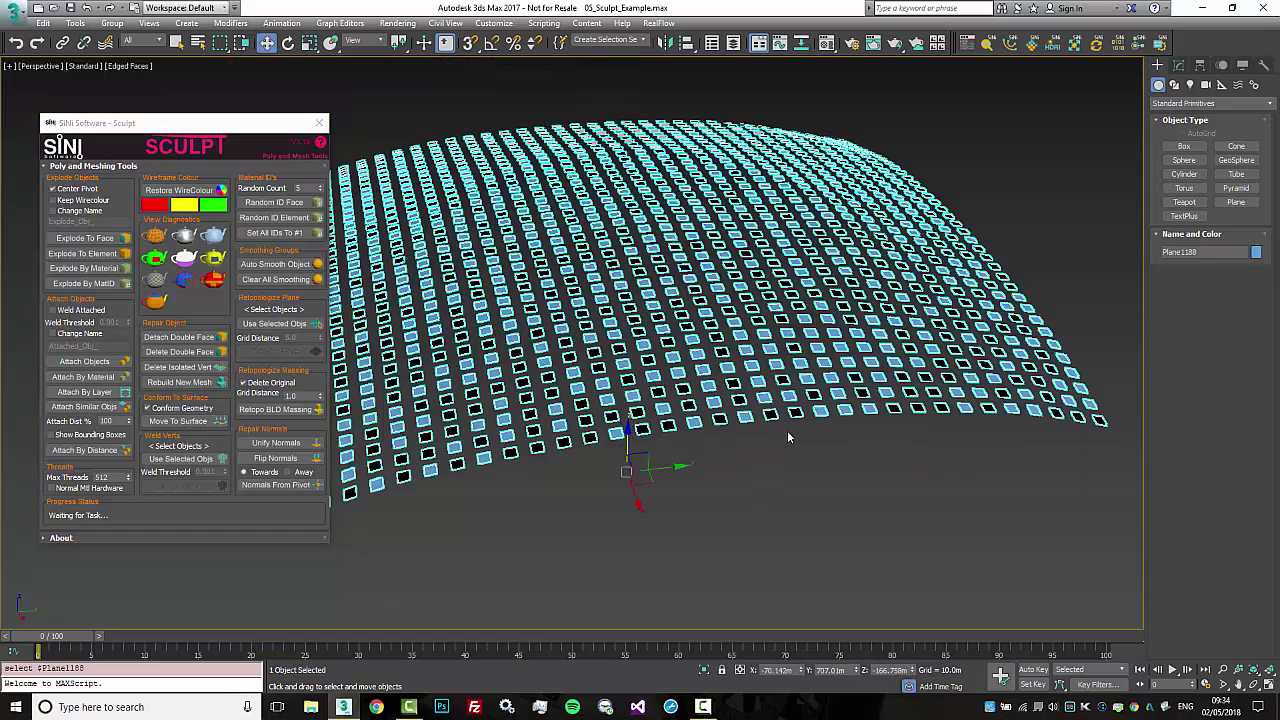
middle_click_drag(790, 433, 810, 480, "alt")
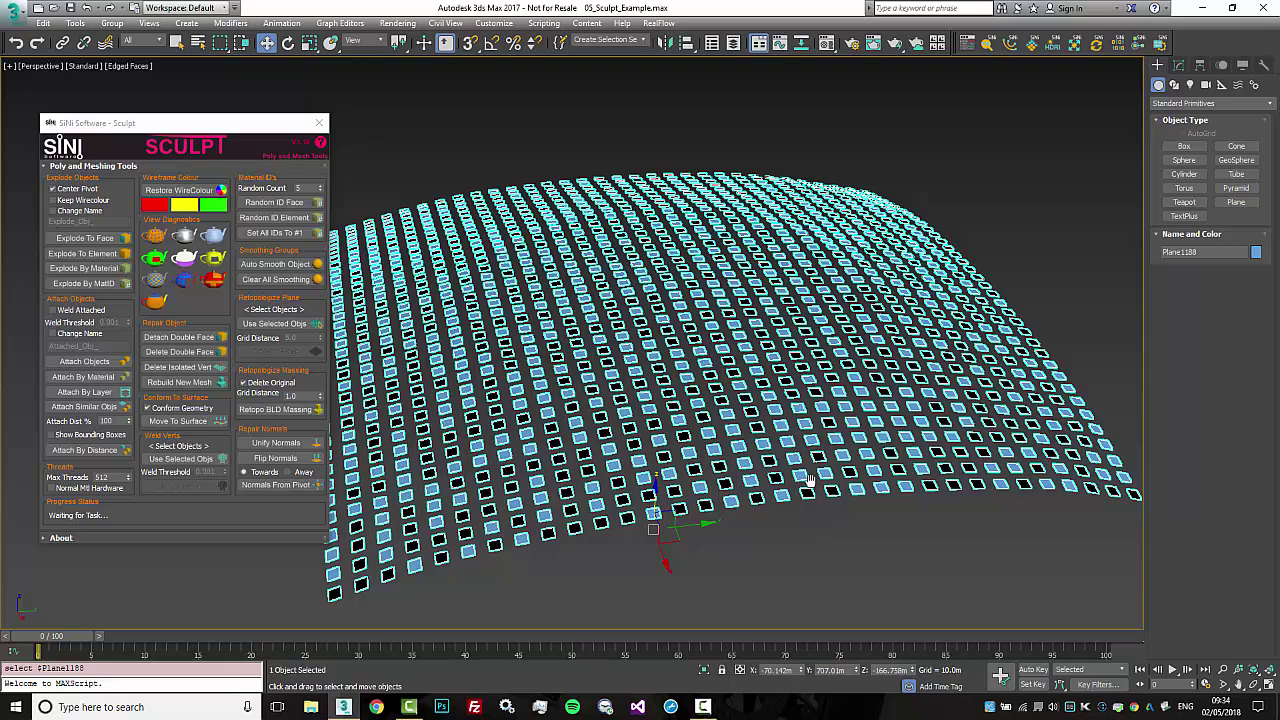
middle_click_drag(657, 424, 665, 436, "alt")
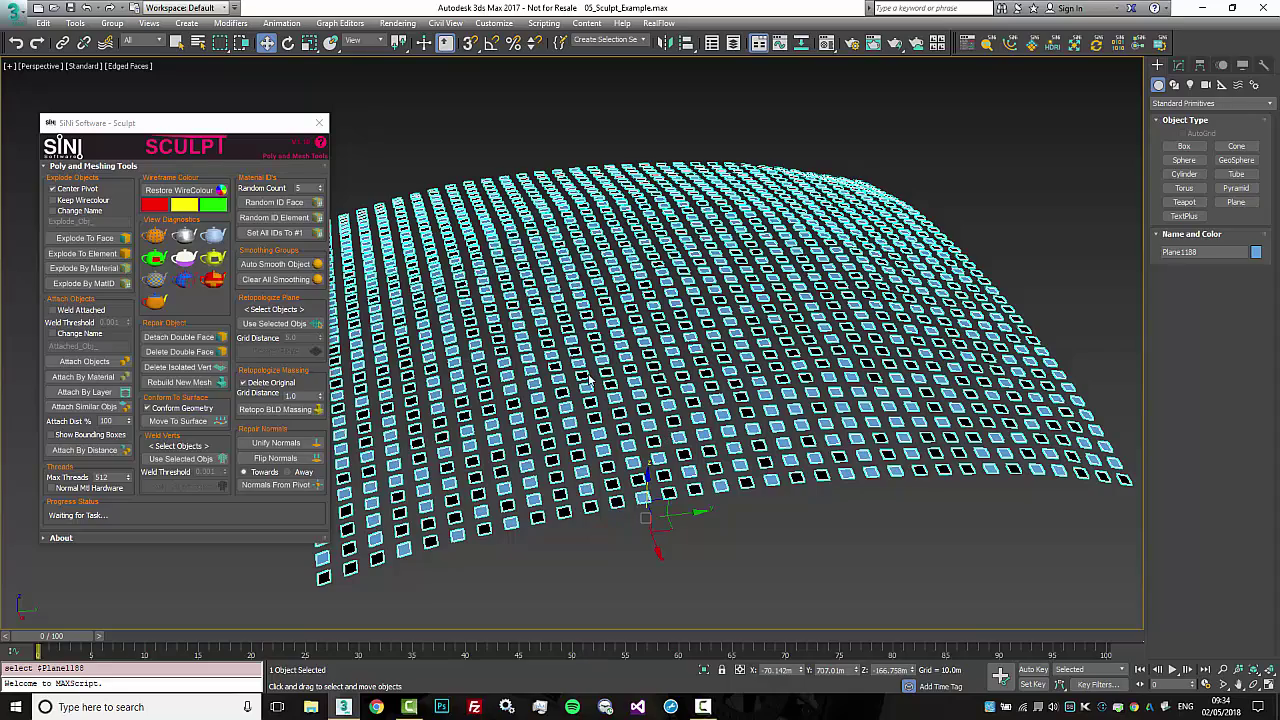
middle_click_drag(585, 377, 616, 364, "alt")
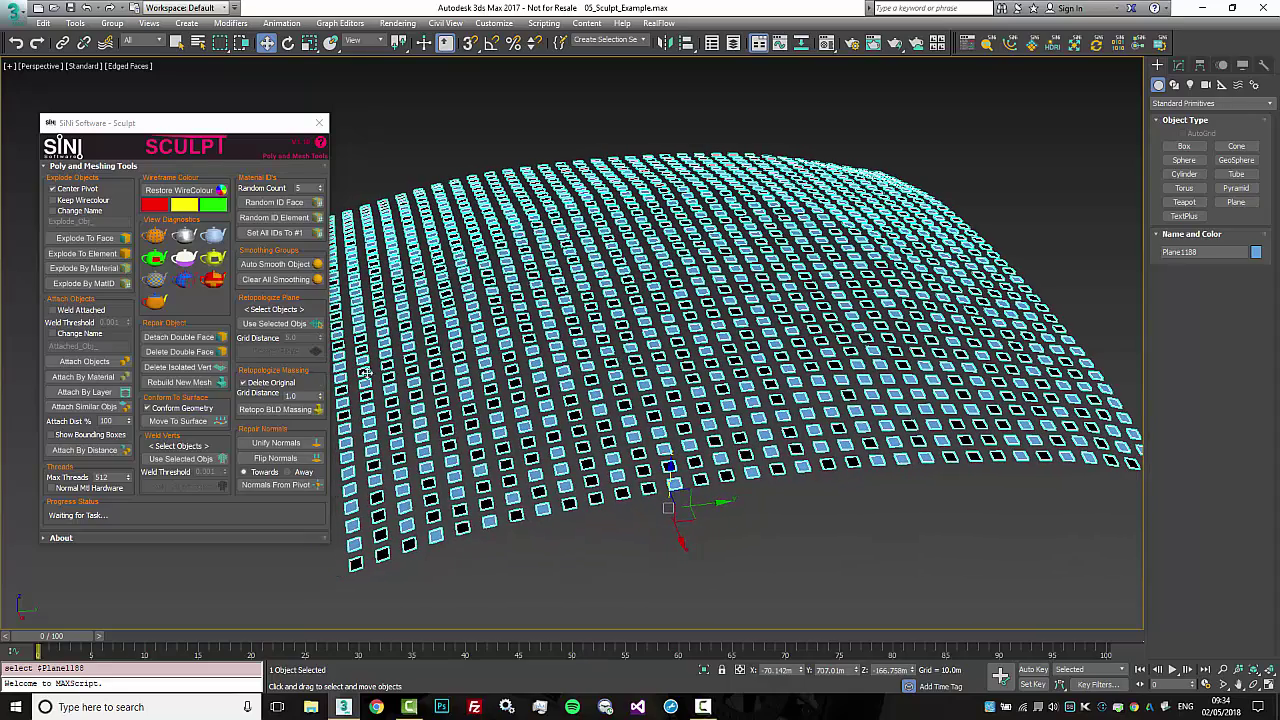
left_click(296, 459)
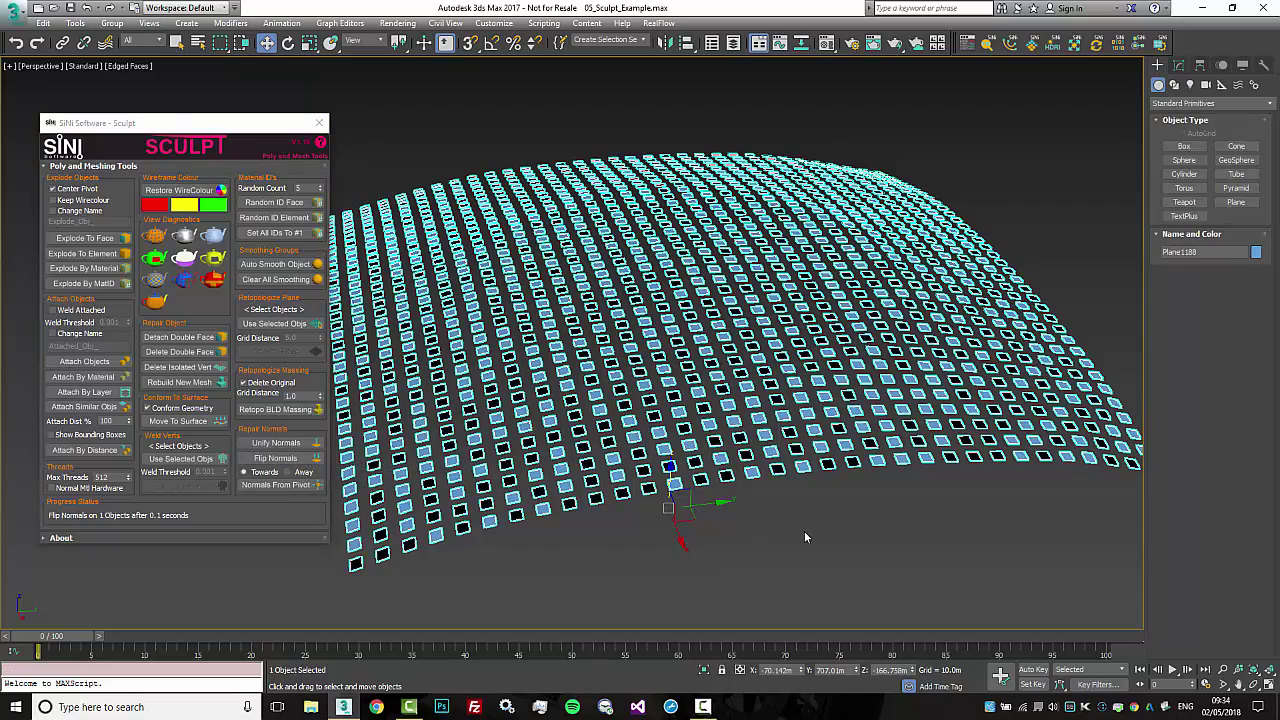
middle_click_drag(804, 531, 797, 495)
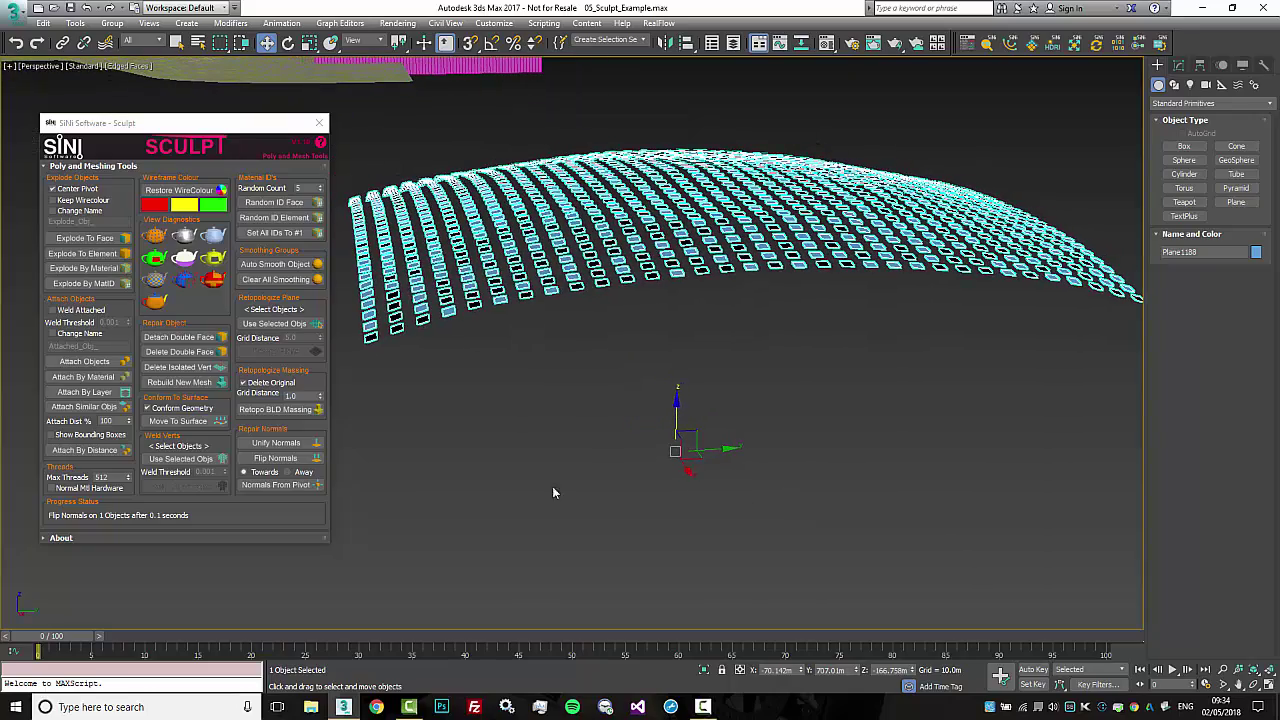
Flip the curved grid's normals so that they all face away from its pivot, and check the faces from below and above
left_click(310, 477)
middle_click_drag(639, 494, 647, 506, "alt")
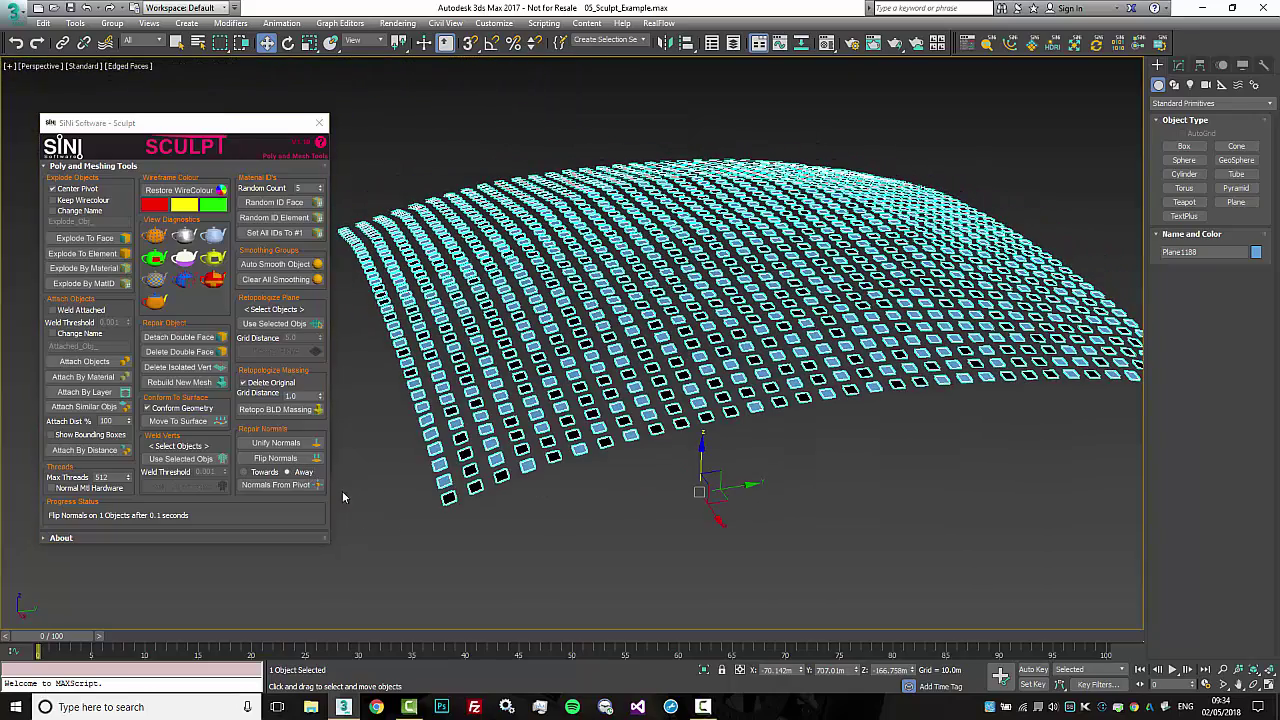
left_click(267, 486)
mouse_move(734, 459)
middle_mouse_down("alt")
mouse_move(741, 506)
mouse_move(739, 437)
middle_mouse_up("alt")
scroll(741, 467, "up", 3)
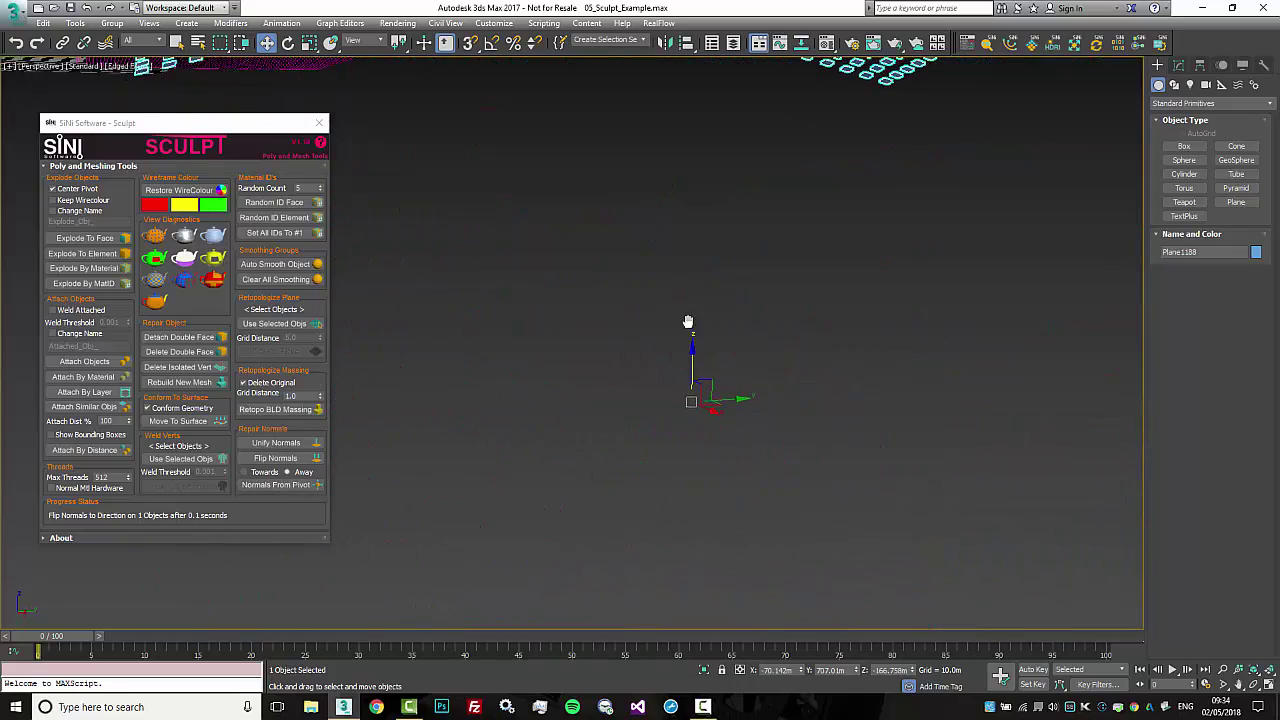
mouse_move(688, 335)
middle_mouse_down("alt")
mouse_move(688, 392)
mouse_move(675, 404)
middle_mouse_up("alt")
middle_click_drag(765, 204, 501, 372, "alt")
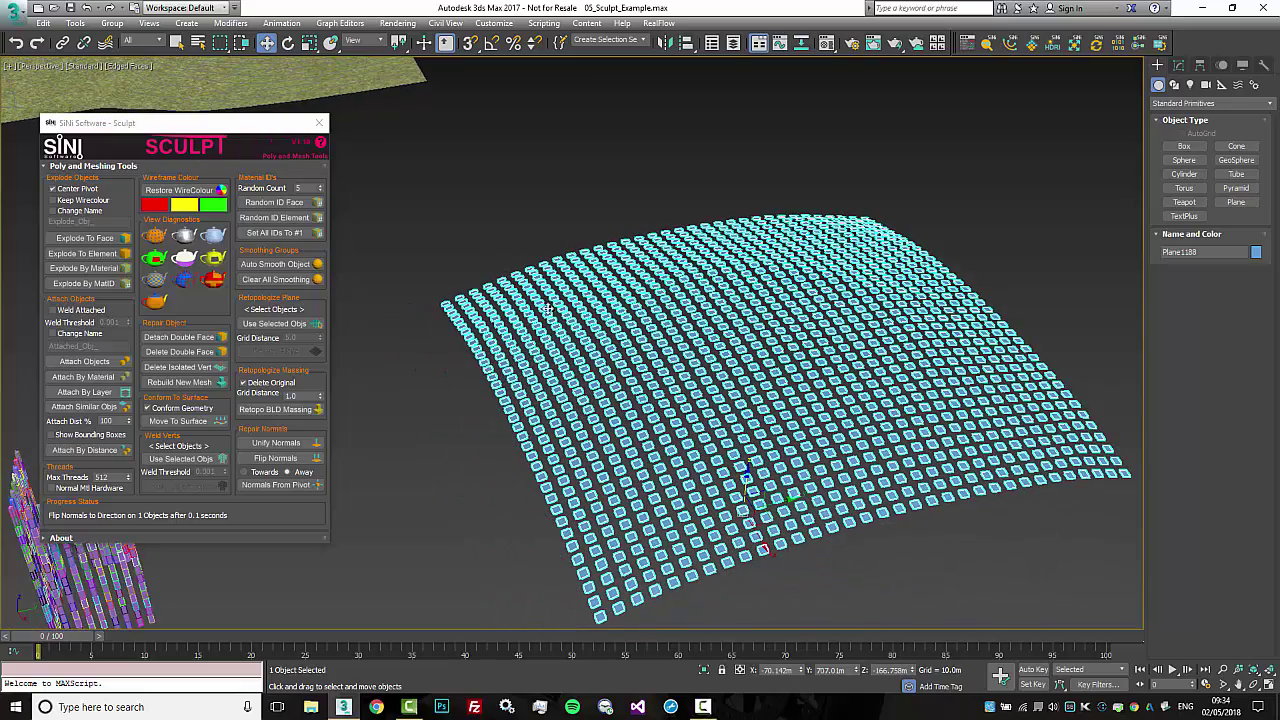
Create a box about 23.6 m long, 38.1 m wide and 33.8 m high beside the magenta block at the terrain's edge
middle_click_drag(548, 309, 848, 446)
scroll(848, 446, "down", 2)
middle_click_drag(616, 373, 650, 372, "alt")
middle_click_drag(650, 372, 785, 455)
scroll(654, 306, "up", 2)
middle_click_drag(654, 309, 671, 285, "alt")
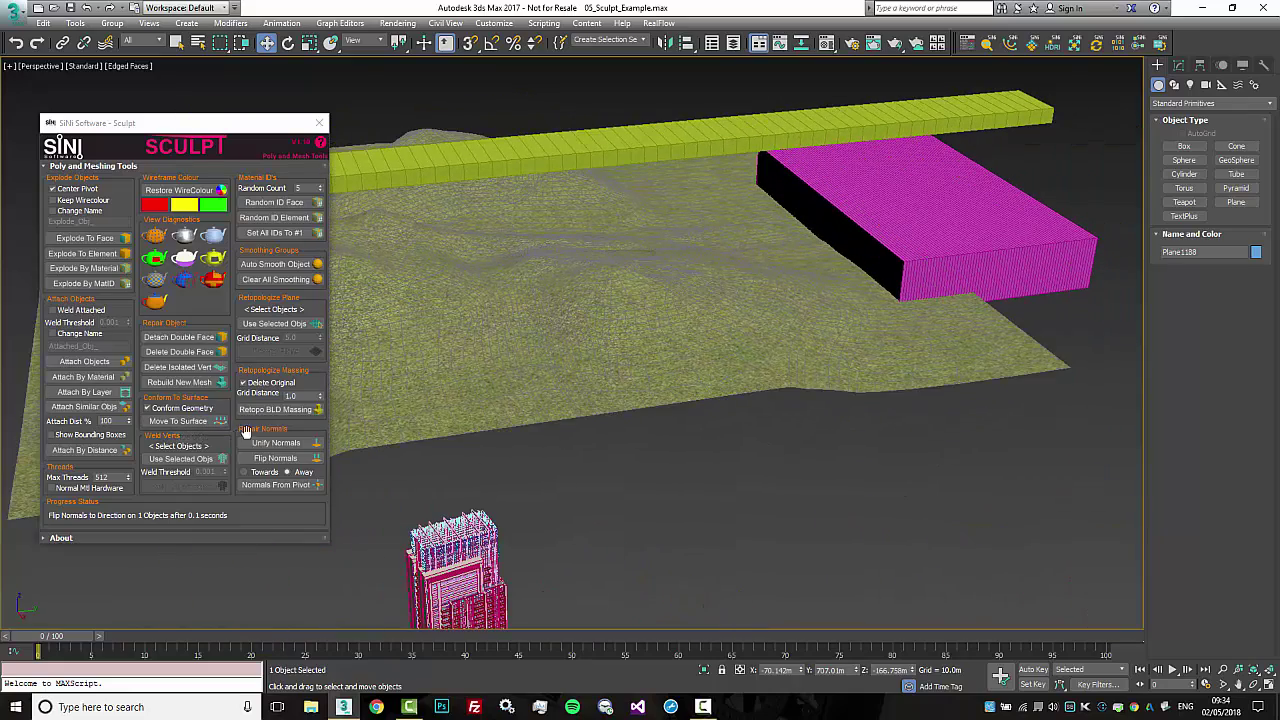
middle_click_drag(620, 487, 620, 471)
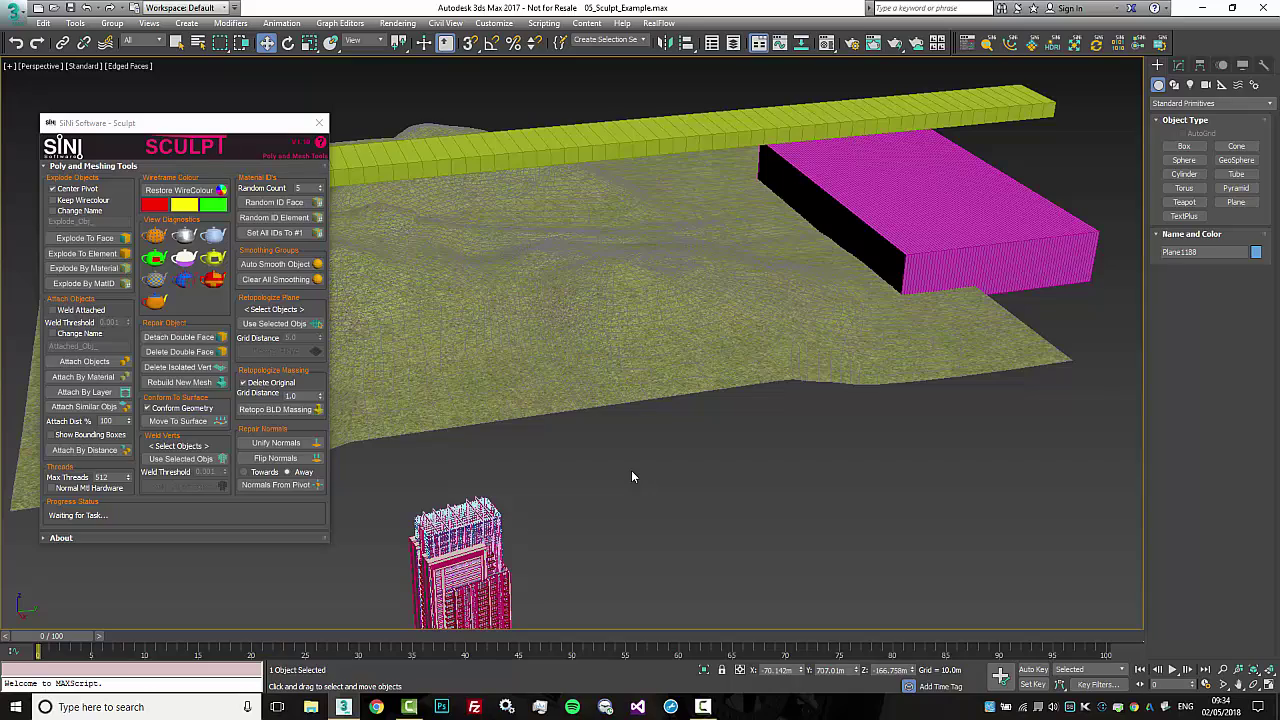
middle_click_drag(663, 239, 656, 278, "alt")
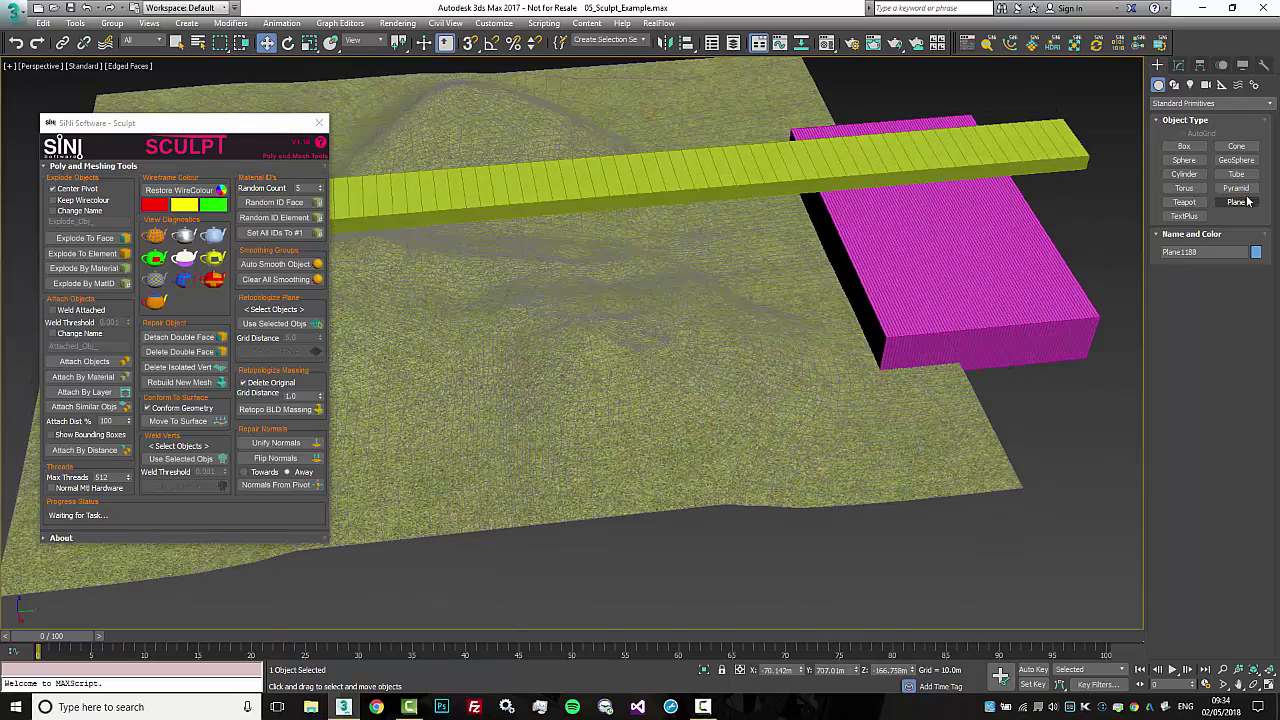
left_click(1184, 146)
middle_click_drag(1141, 377, 1035, 377)
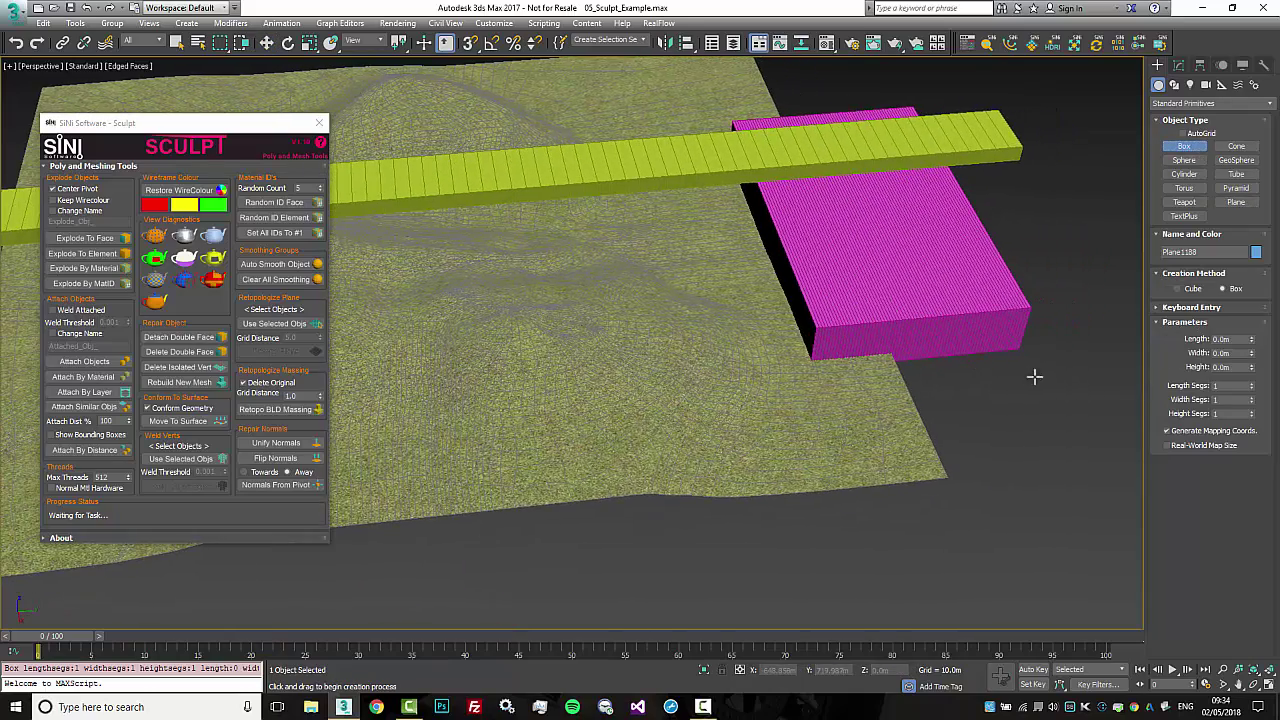
left_click_drag(1034, 377, 1045, 398)
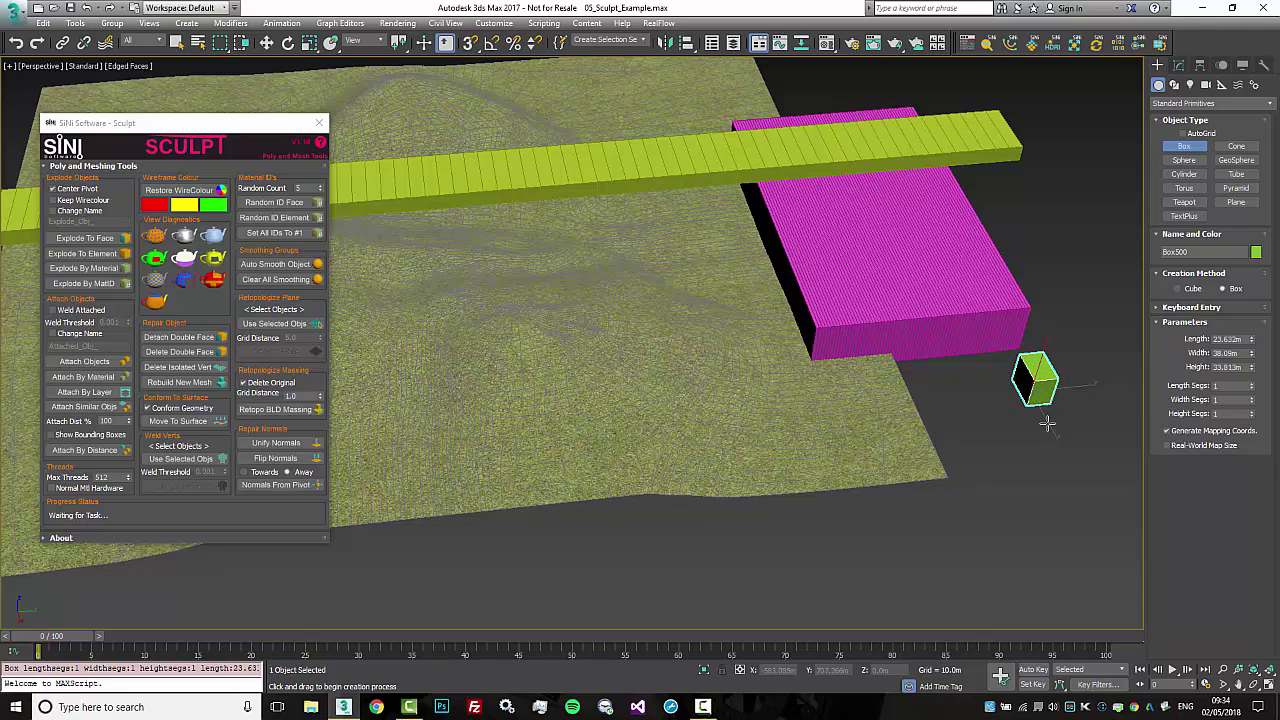
Copy the new box 23 times at even spacing to form a row along the terrain's edge
key("w")
left_click_drag(1041, 357, 1050, 328)
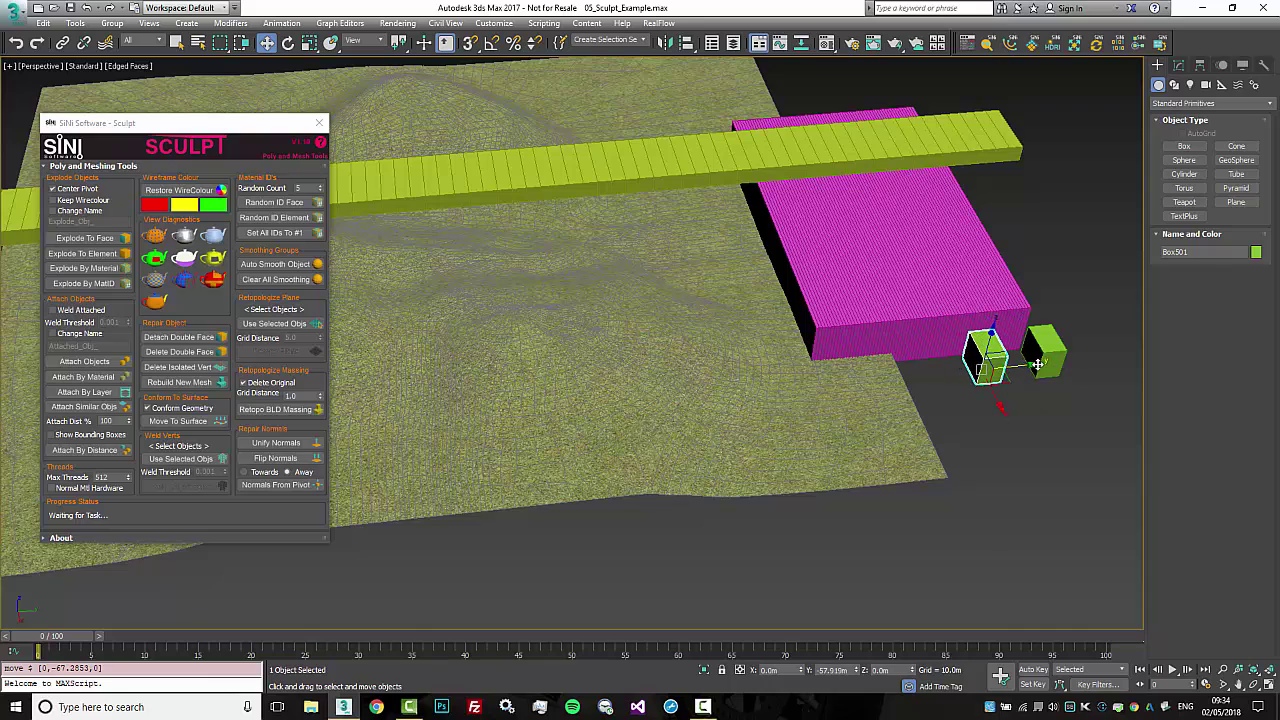
left_click_drag(1084, 359, 1042, 363, "shift")
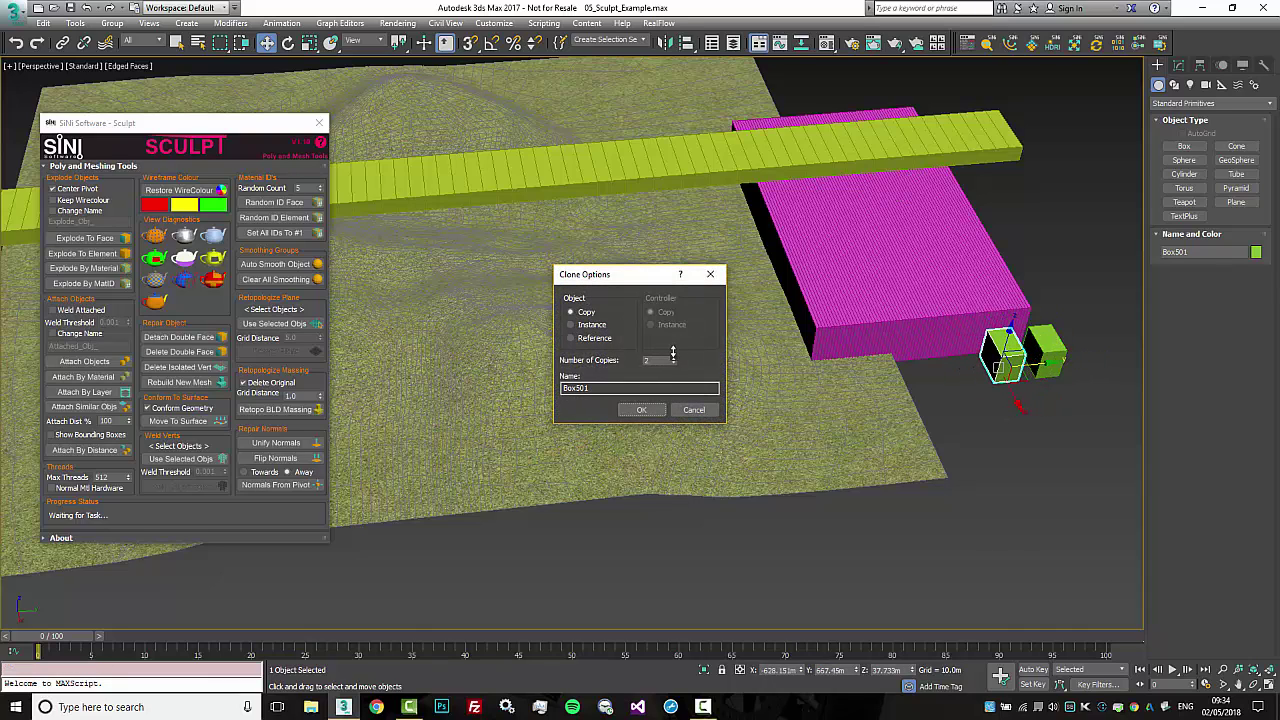
left_click(641, 409)
Select the whole row of green boxes and raise it about 50 m above the terrain
mouse_move(641, 409)
middle_mouse_down("alt")
mouse_move(879, 318)
mouse_move(910, 242)
middle_mouse_up("alt")
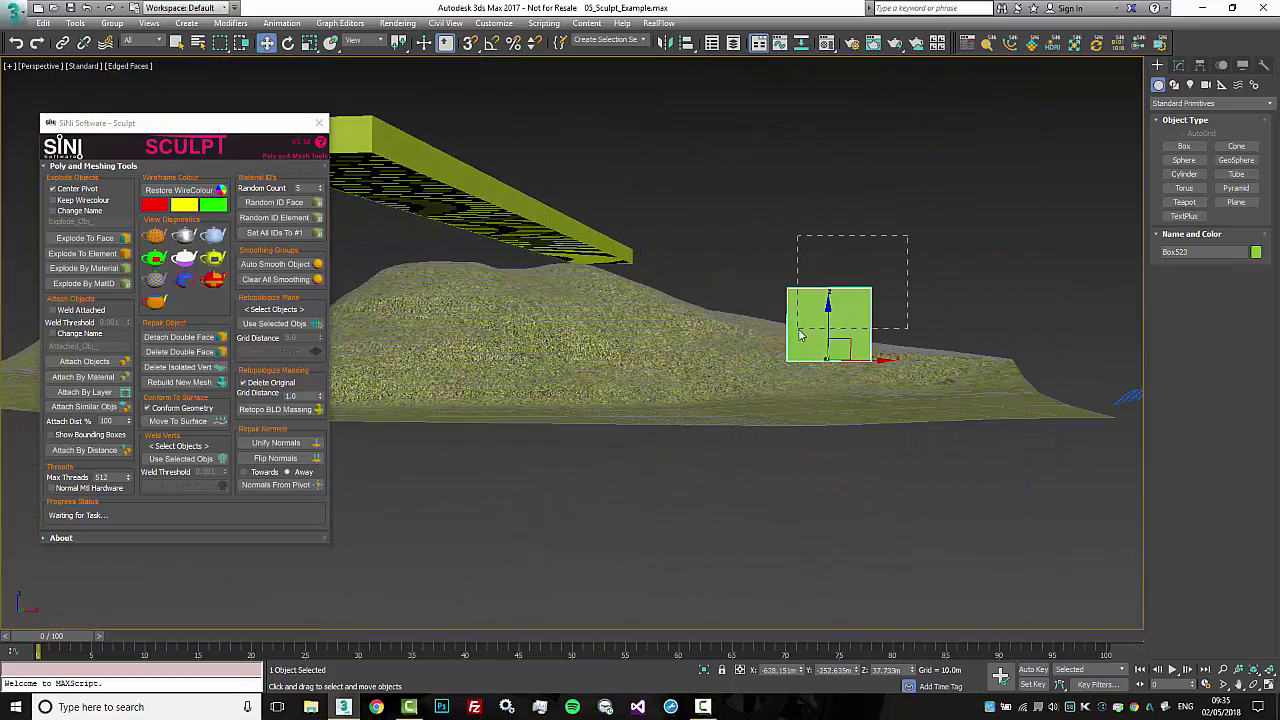
left_click_drag(799, 330, 800, 328)
middle_click_drag(812, 334, 652, 439, "alt")
left_click(948, 389)
key("ctrl+z")
left_click_drag(957, 348, 959, 295)
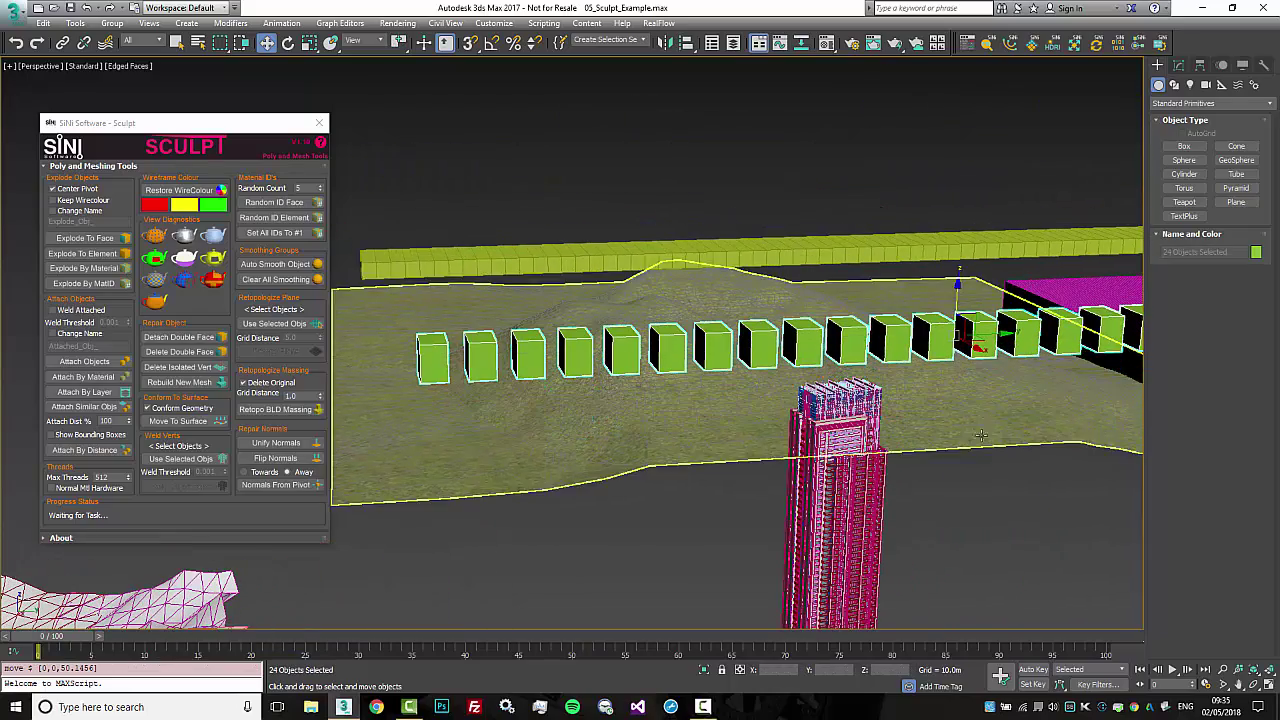
Glue the selected boxes onto the terrain with Conform Geometry off, and check how they sit on the surface
middle_click_drag(959, 295, 788, 450, "alt")
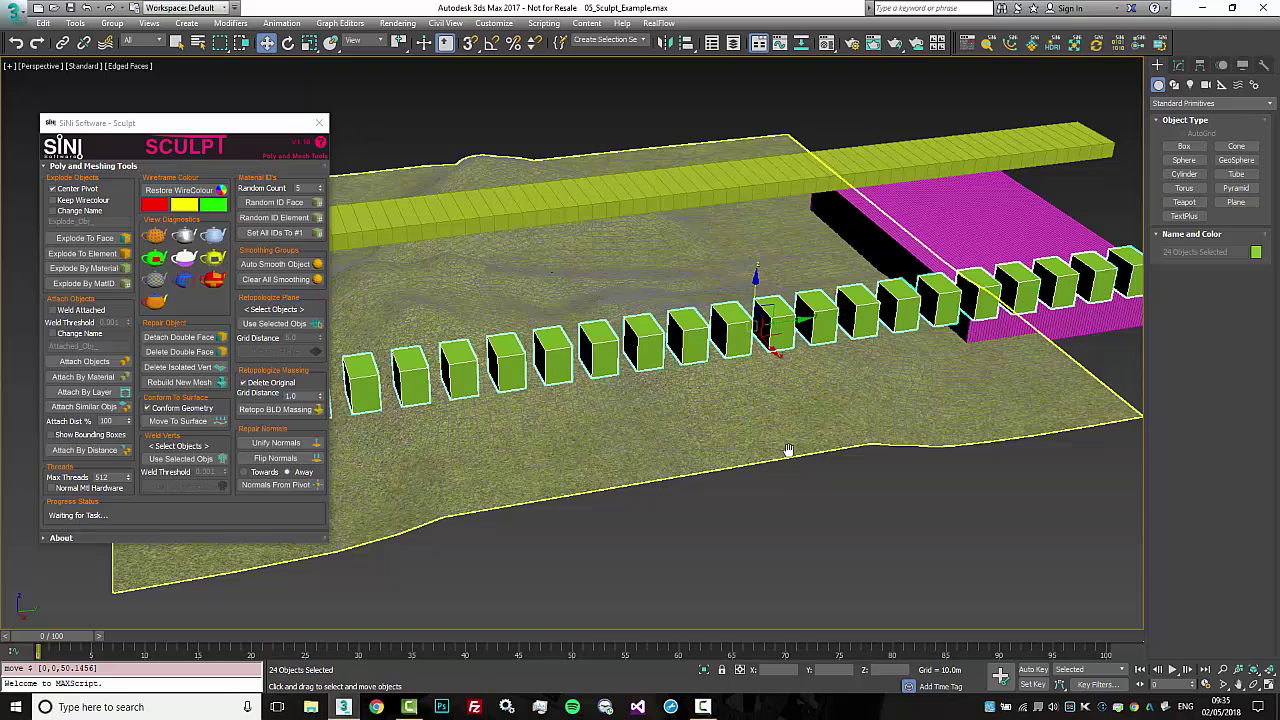
left_click(166, 409)
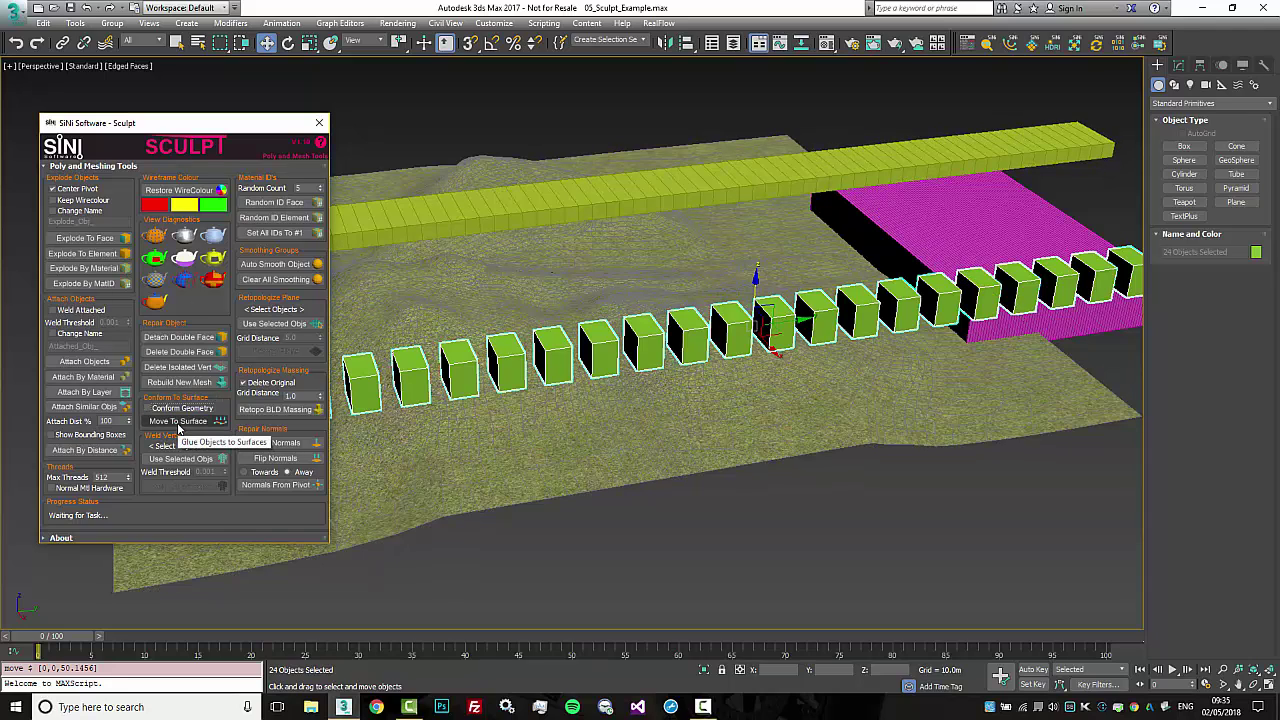
left_click(178, 425)
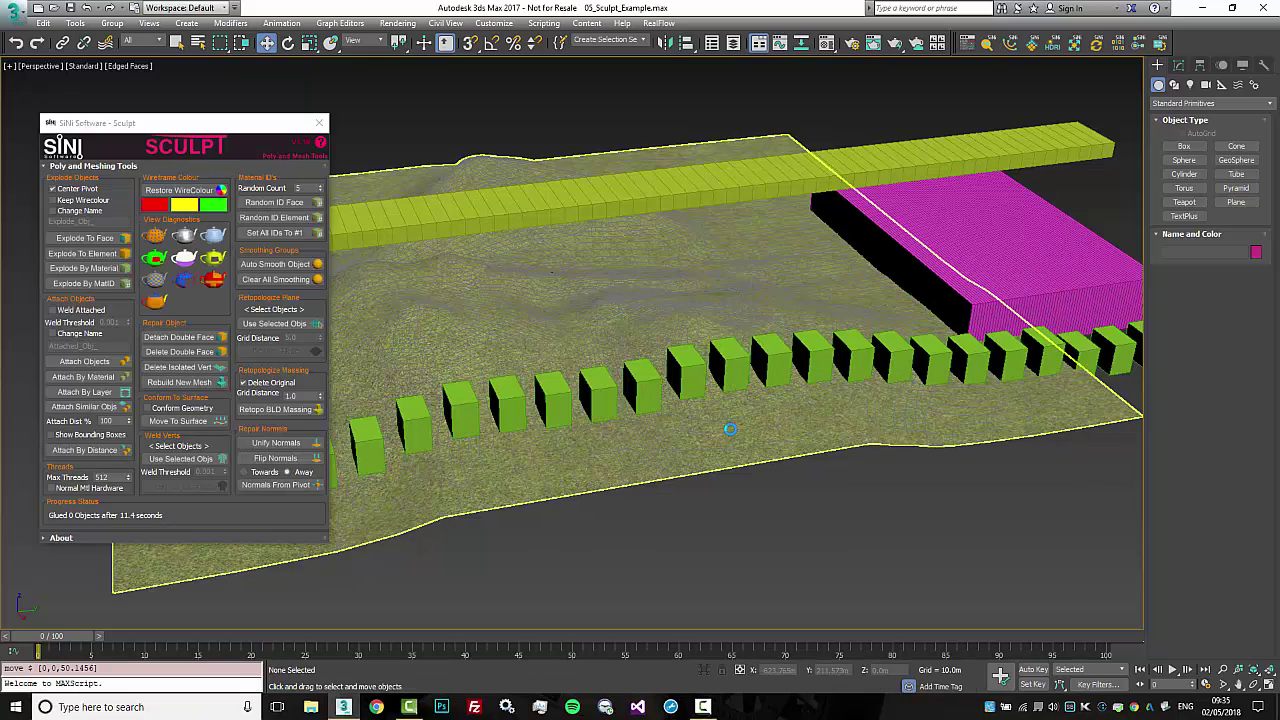
mouse_move(759, 455)
middle_mouse_down("alt")
mouse_move(816, 410)
mouse_move(733, 483)
middle_mouse_up("alt")
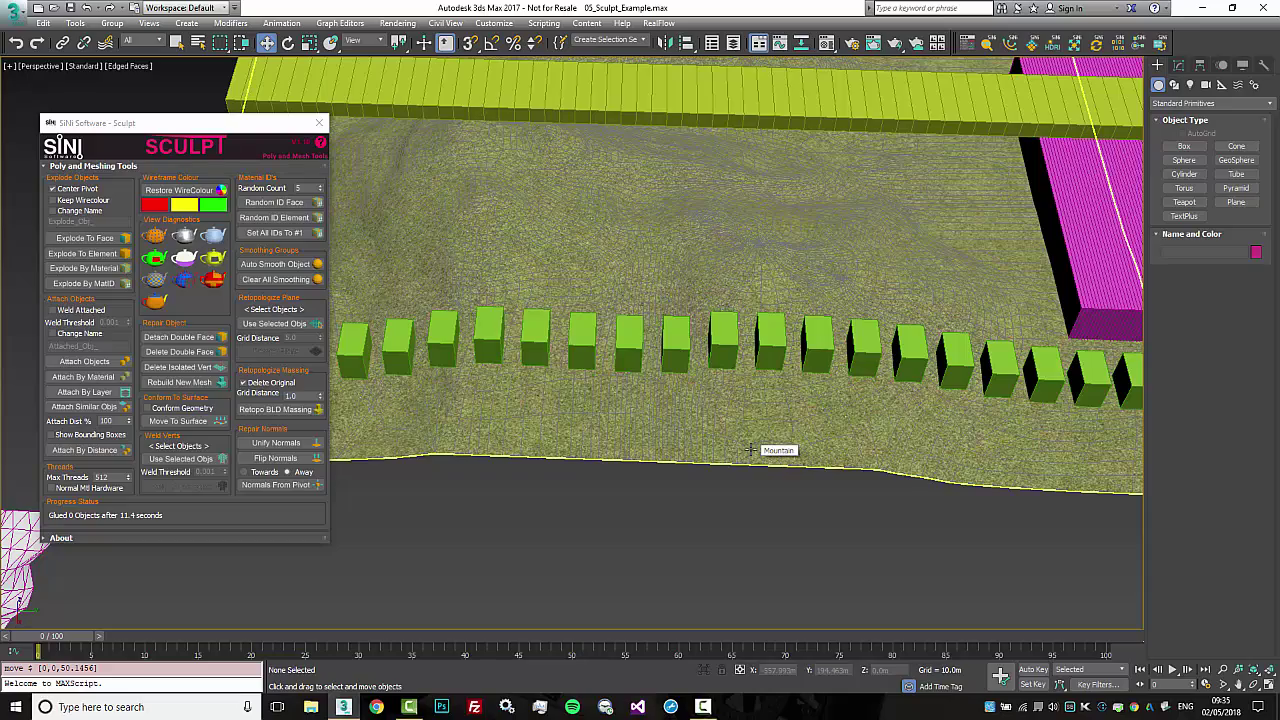
middle_click_drag(750, 450, 769, 392, "alt")
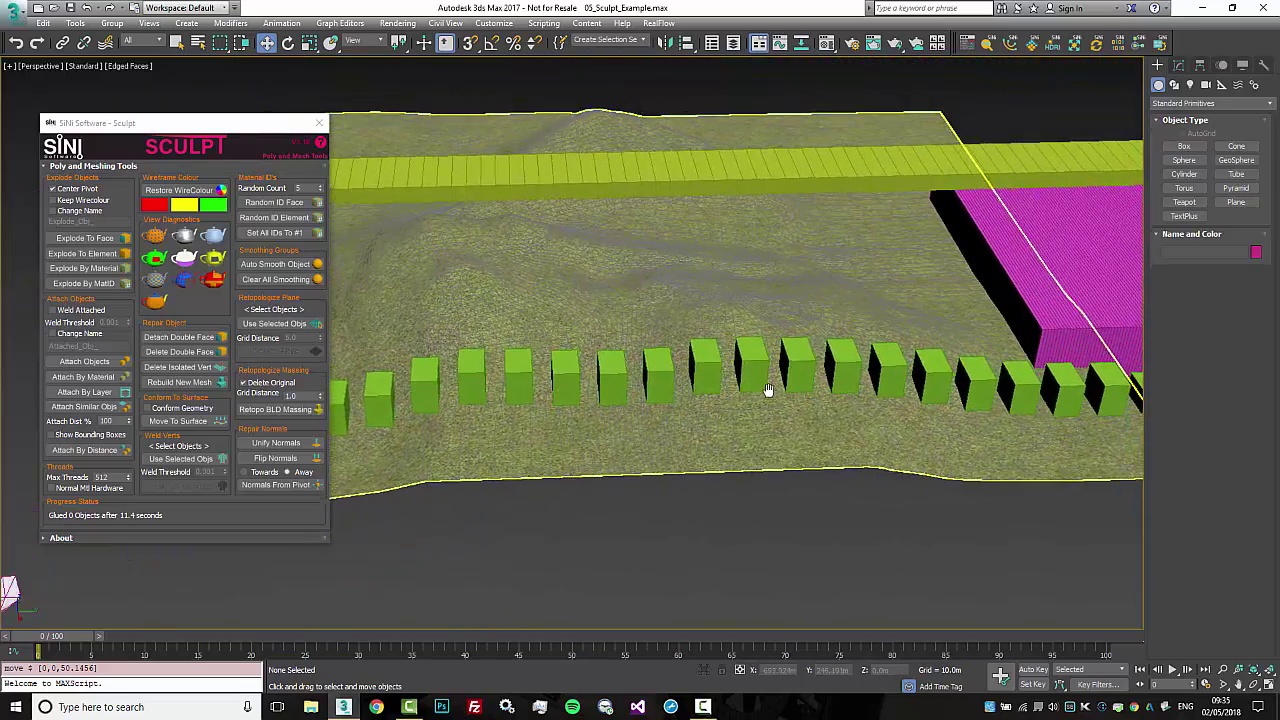
scroll(765, 396, "down", 4)
middle_click_drag(738, 490, 747, 560, "alt")
middle_click_drag(745, 435, 716, 469)
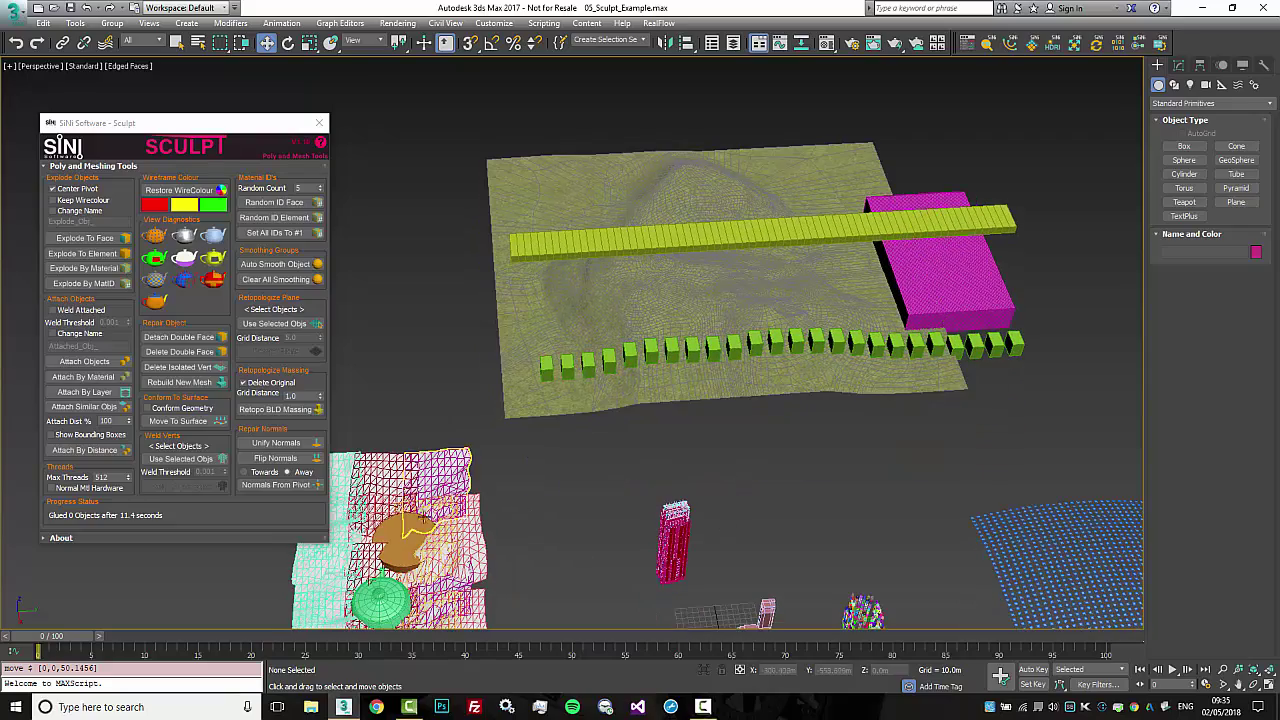
scroll(760, 442, "up", 5)
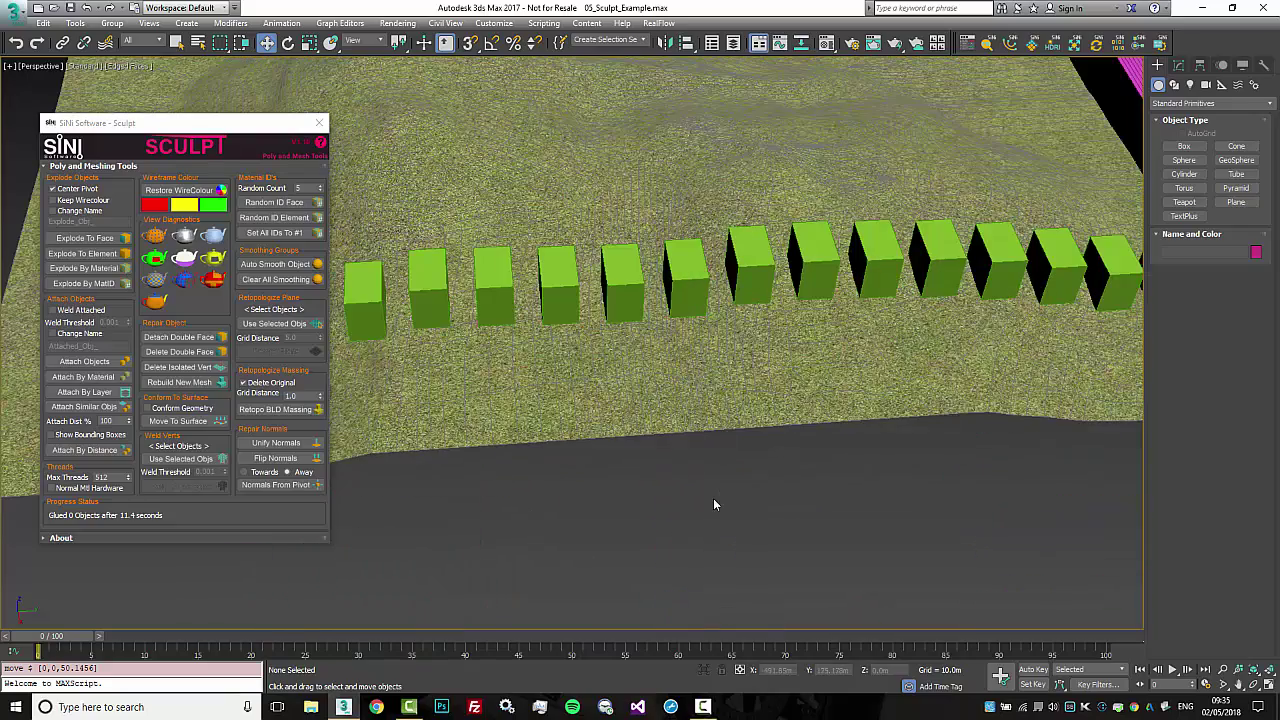
Move the long yellow strip to the surface below with Conform Geometry on
left_click(840, 467)
middle_click_drag(840, 467, 741, 392, "alt")
left_click(986, 266)
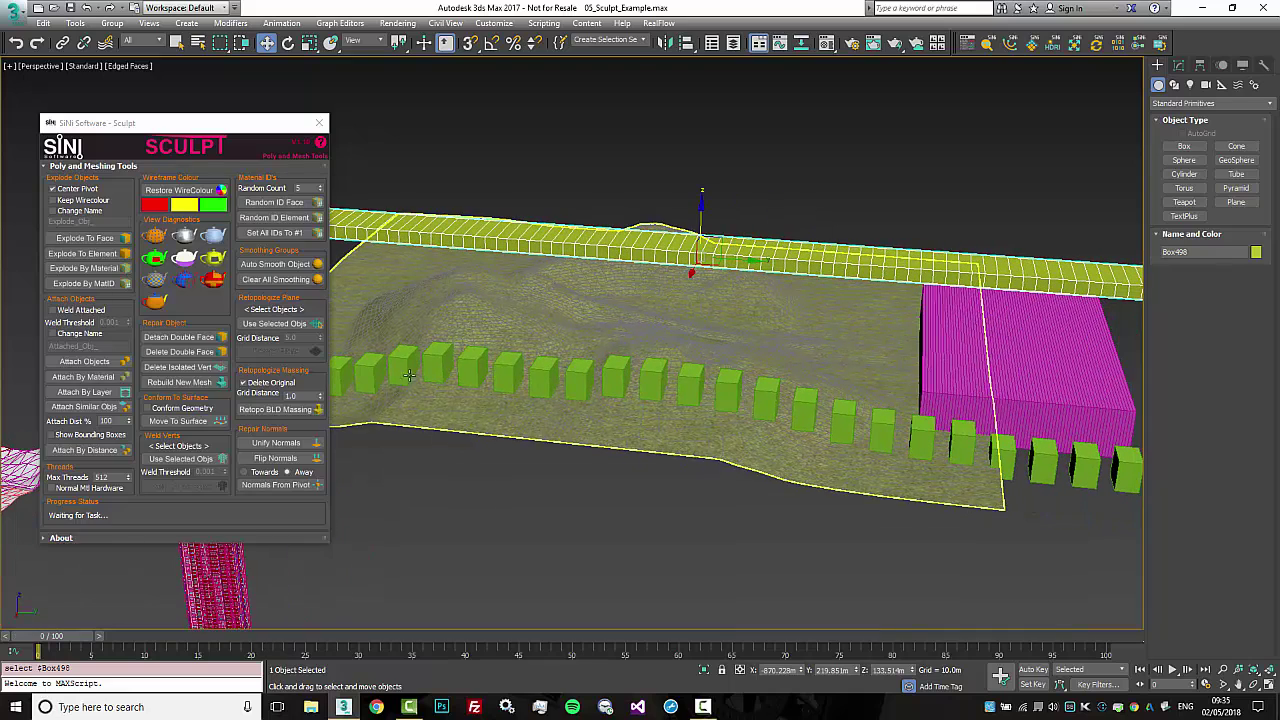
left_click(177, 408)
left_click(187, 420)
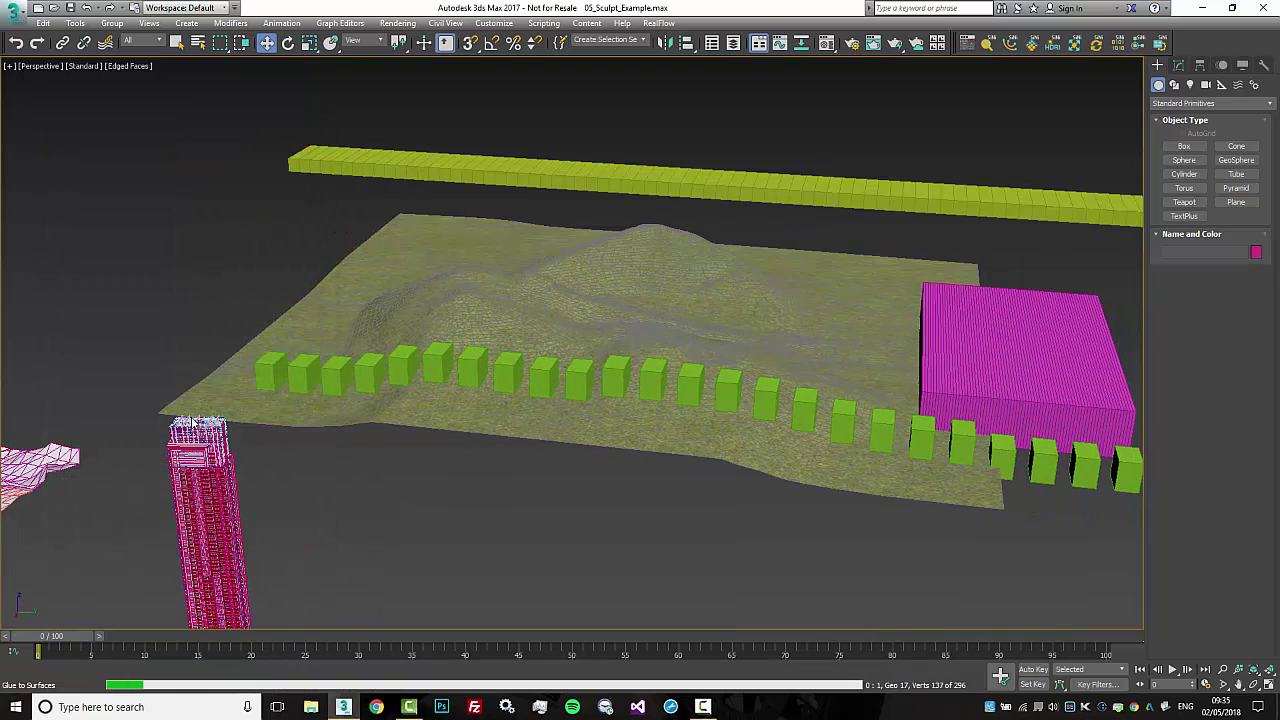
Examine how the yellow strip follows the mountain terrain and the magenta block from several angles
middle_click_drag(774, 294, 714, 353, "alt")
scroll(871, 347, "up", 3)
scroll(657, 349, "down", 4)
scroll(825, 340, "up", 3)
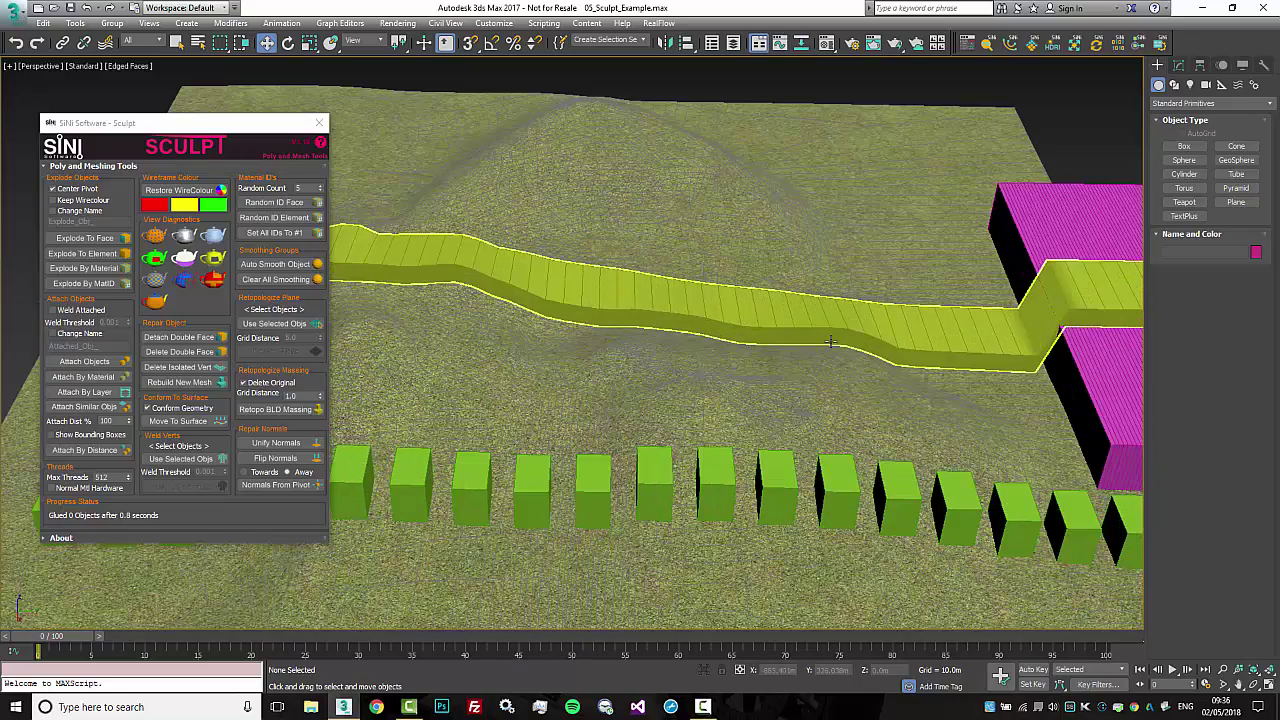
scroll(751, 329, "down", 5)
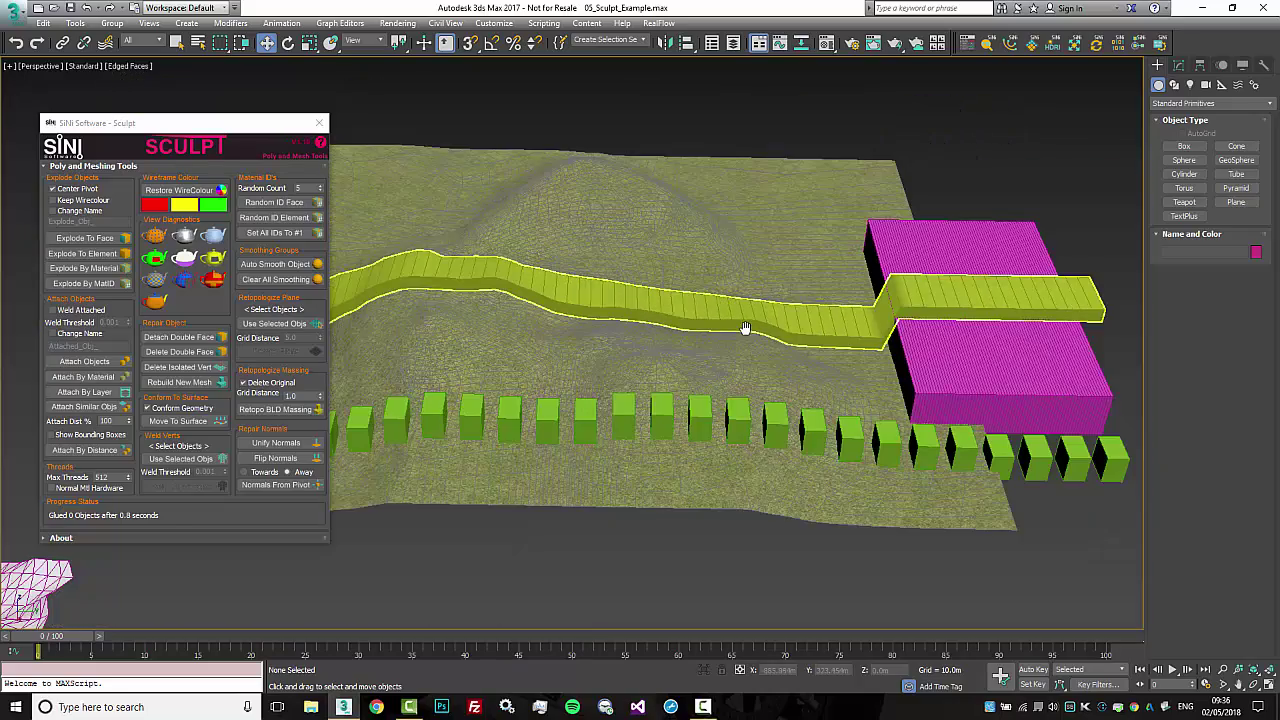
middle_click_drag(748, 331, 1018, 348, "alt")
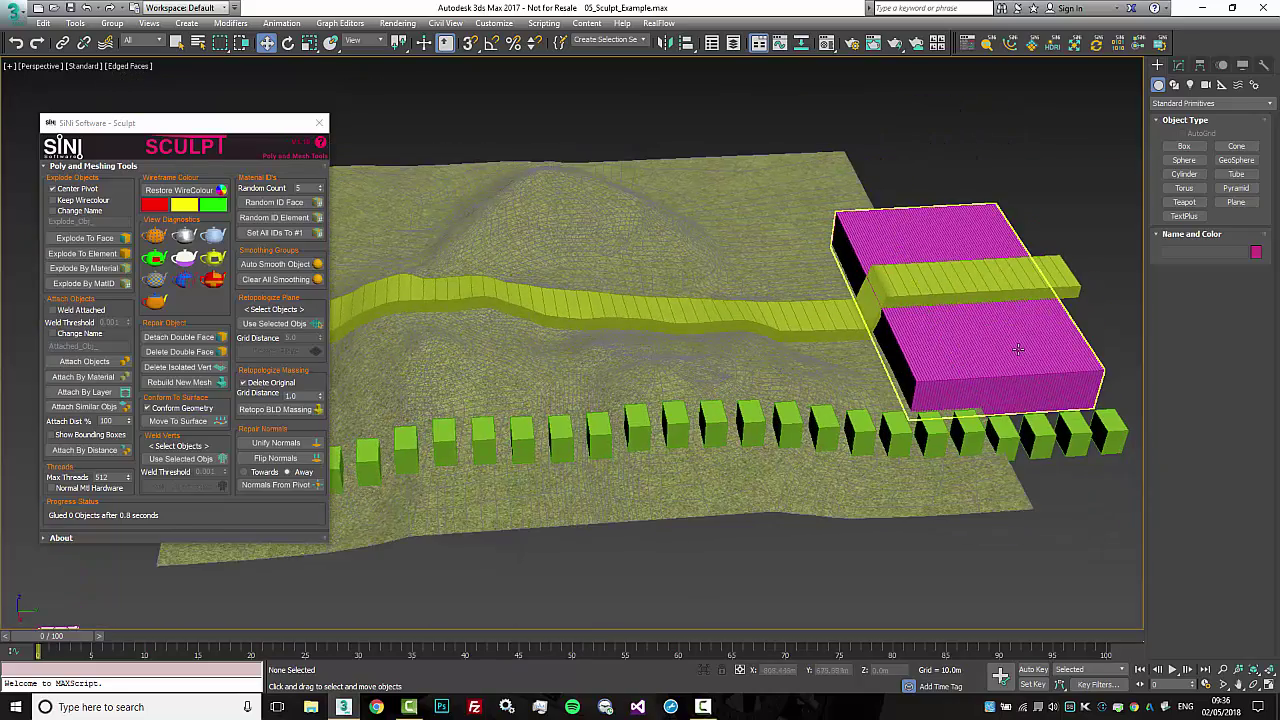
left_click(747, 357)
middle_click_drag(765, 376, 762, 376, "alt")
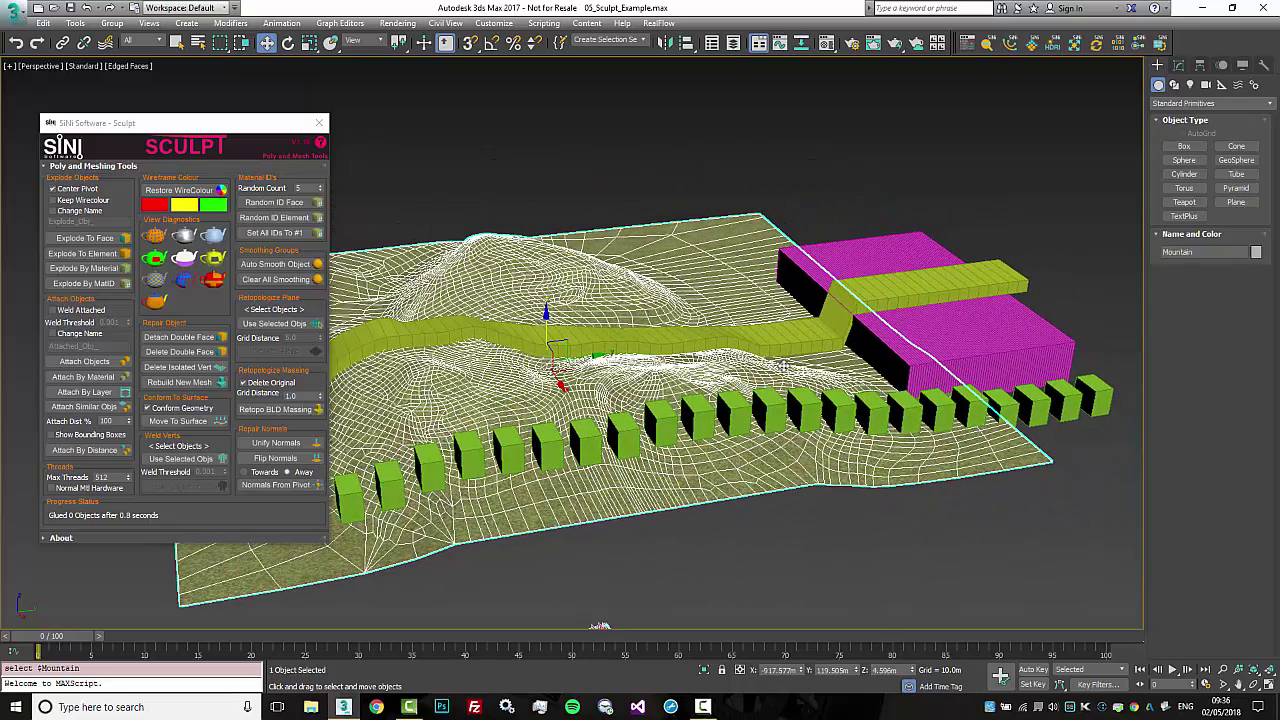
Select all the Google Earth terrain pieces together with the adjoining green block and the objects on them
middle_click_drag(784, 367, 780, 260)
scroll(768, 245, "down", 3)
middle_click_drag(798, 323, 741, 347, "alt")
middle_click_drag(873, 309, 849, 376, "alt")
scroll(619, 194, "up", 2)
middle_click_drag(620, 192, 585, 225, "alt")
middle_click_drag(632, 341, 680, 398)
left_click_drag(1000, 108, 420, 329)
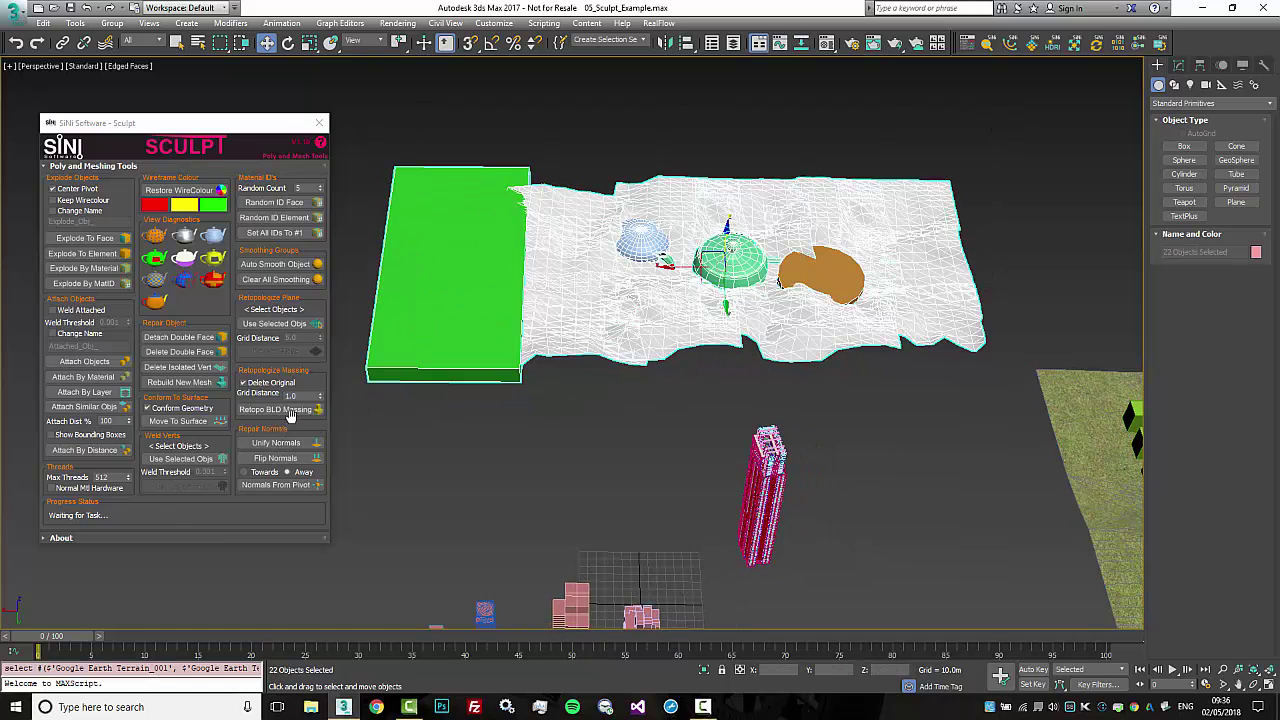
Create a retopologized plane from the selected terrain objects with a grid distance of 6.171
left_click(298, 324)
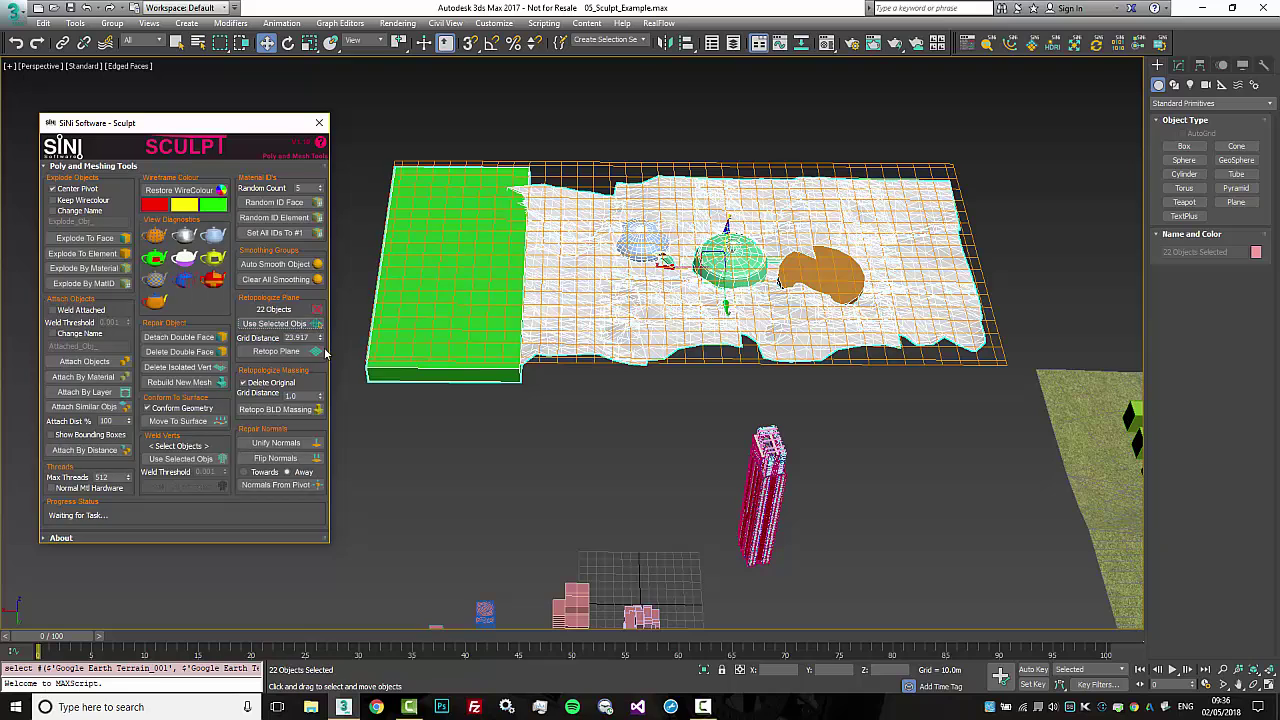
left_click_drag(320, 345, 316, 463)
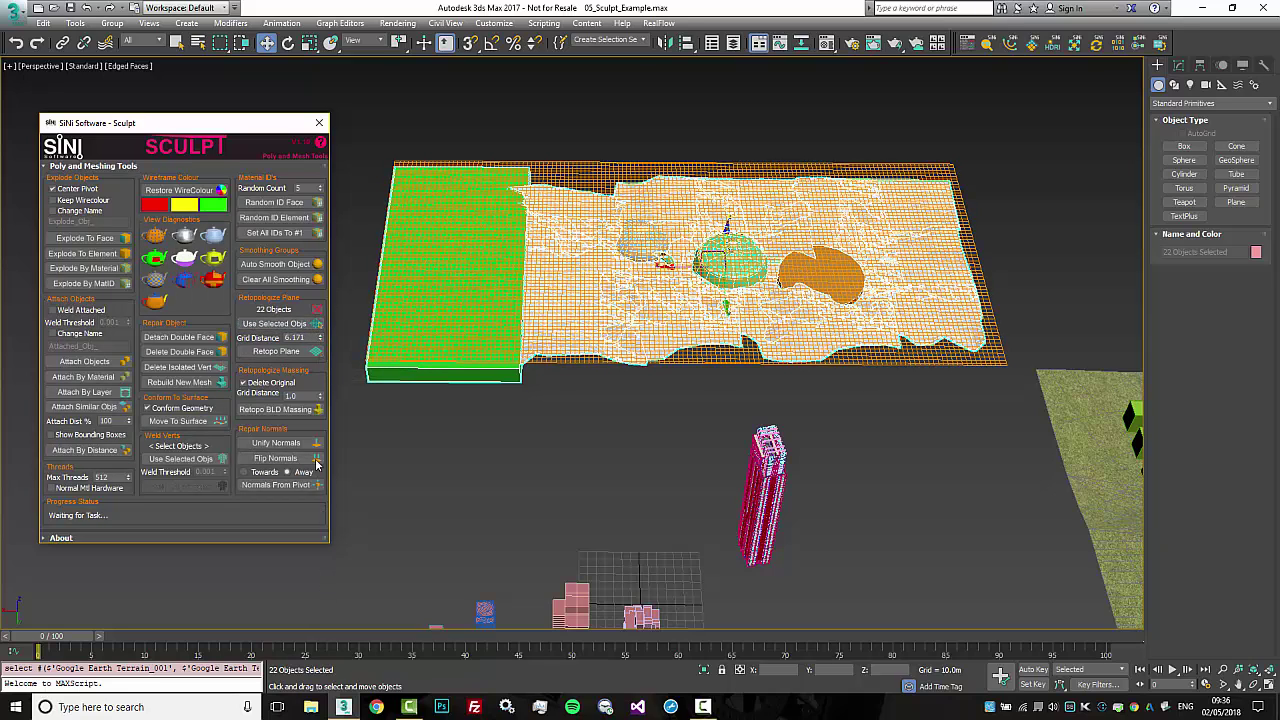
left_click(300, 351)
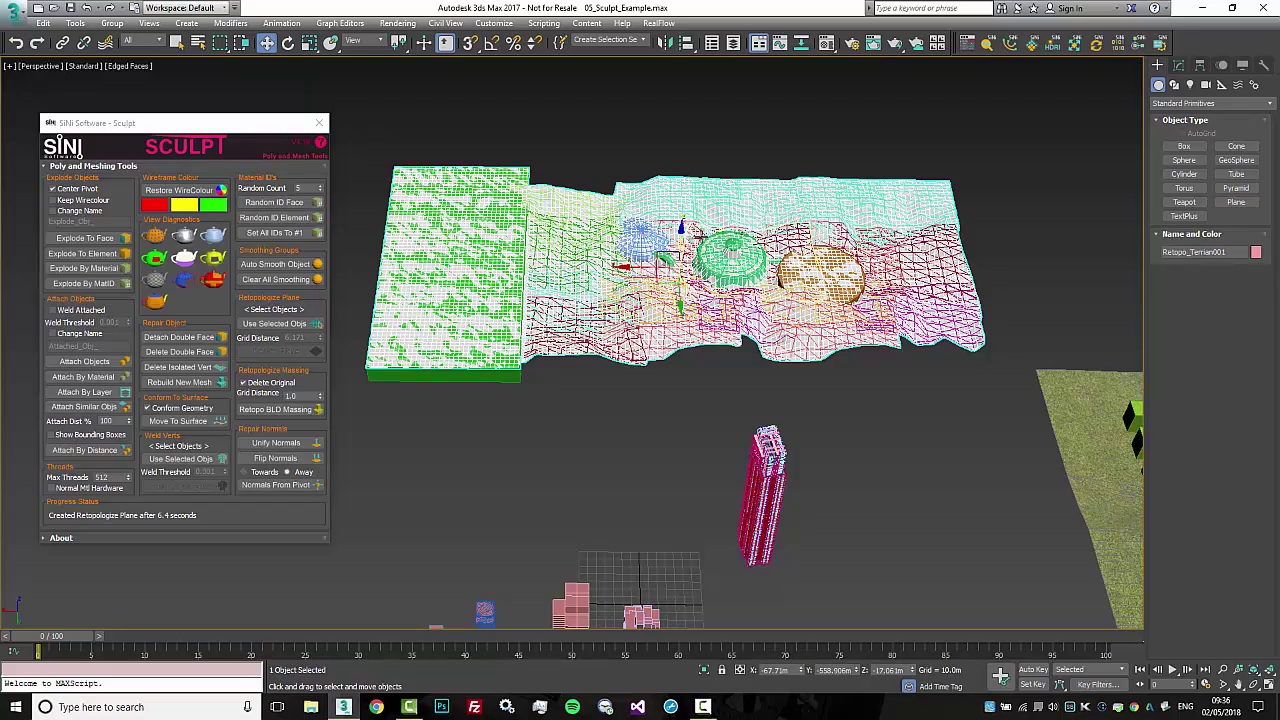
Raise the retopologized plane about 78 m above the source terrain and compare its mesh with the original pieces
middle_click_drag(663, 258, 697, 216, "alt")
left_click_drag(695, 219, 705, 177)
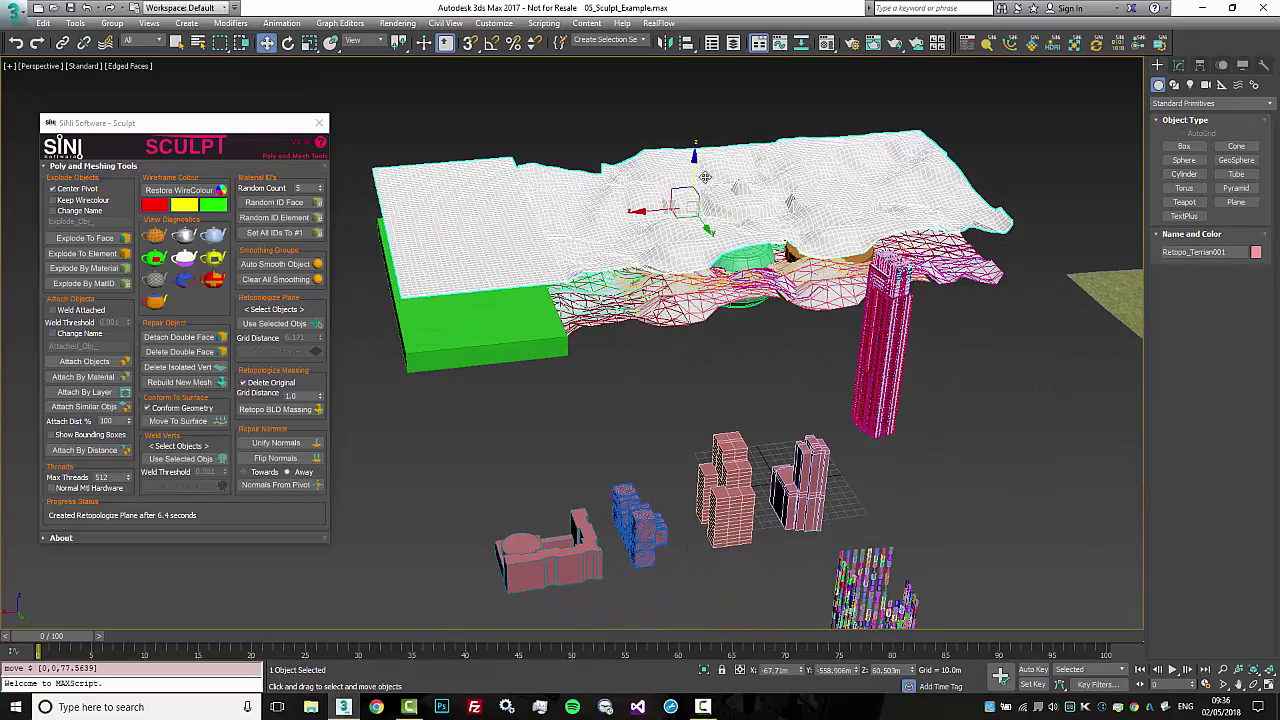
scroll(720, 230, "up", 10)
left_click(836, 203)
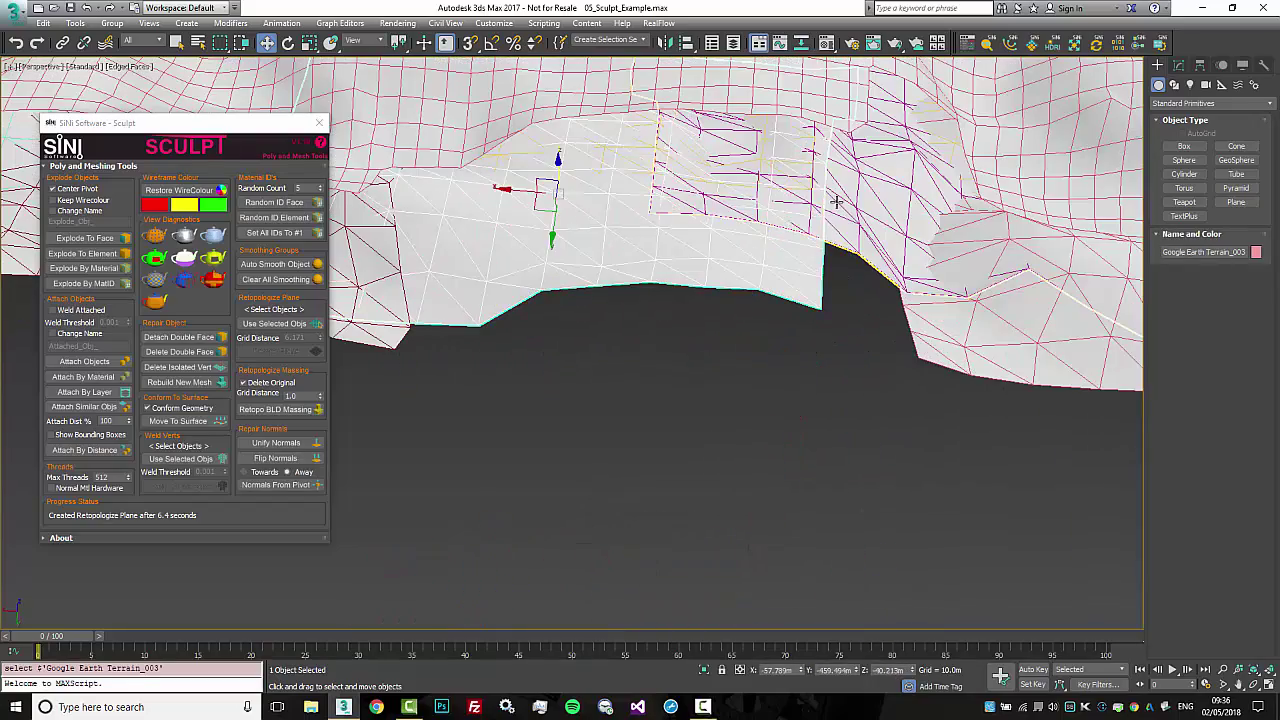
left_click(836, 202)
scroll(836, 288, "down", 8)
middle_click_drag(834, 292, 877, 309, "alt")
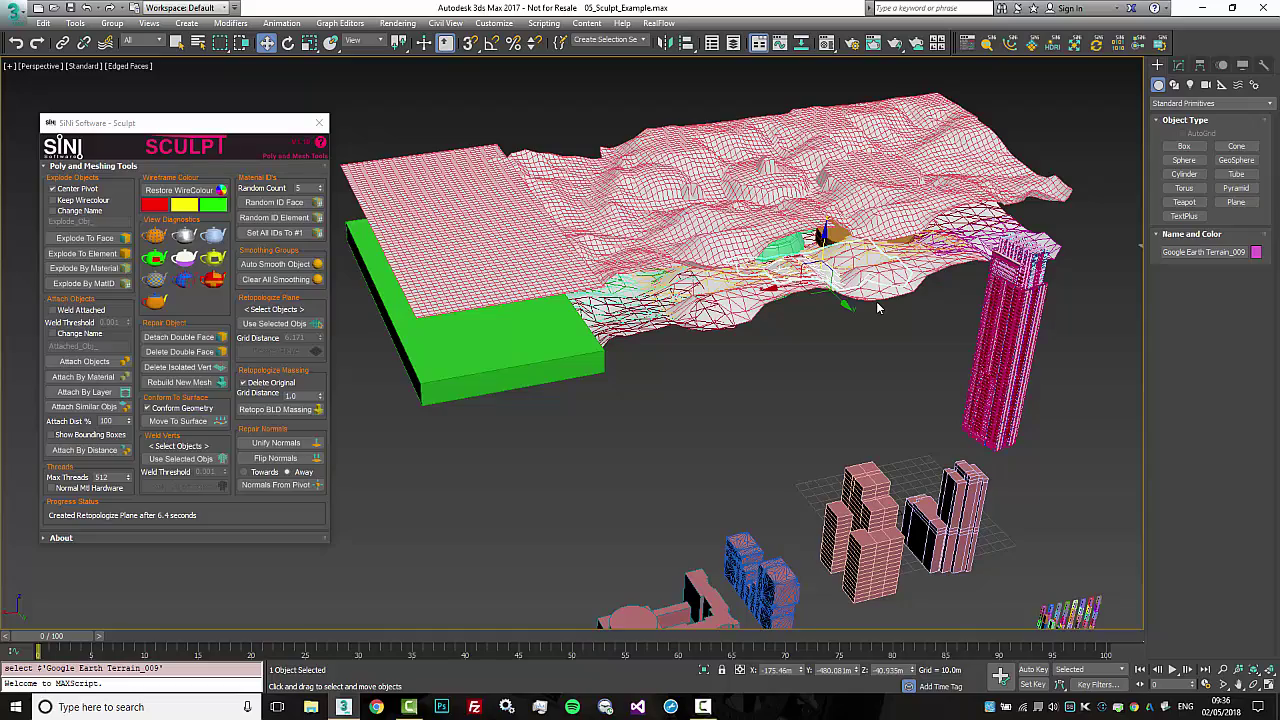
middle_click_drag(862, 298, 817, 322, "alt")
scroll(817, 322, "up", 2)
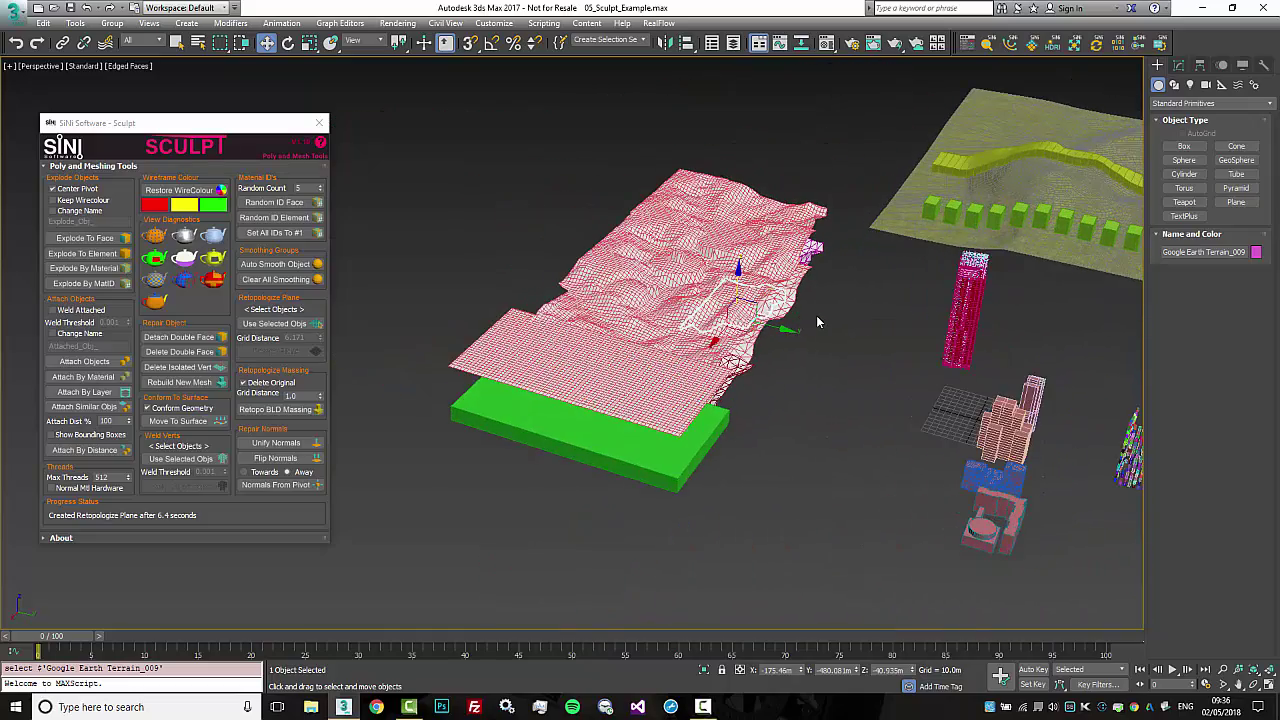
Select all the small multicoloured exploded pieces of the building facade and inspect them up close
middle_click_drag(837, 388, 722, 324)
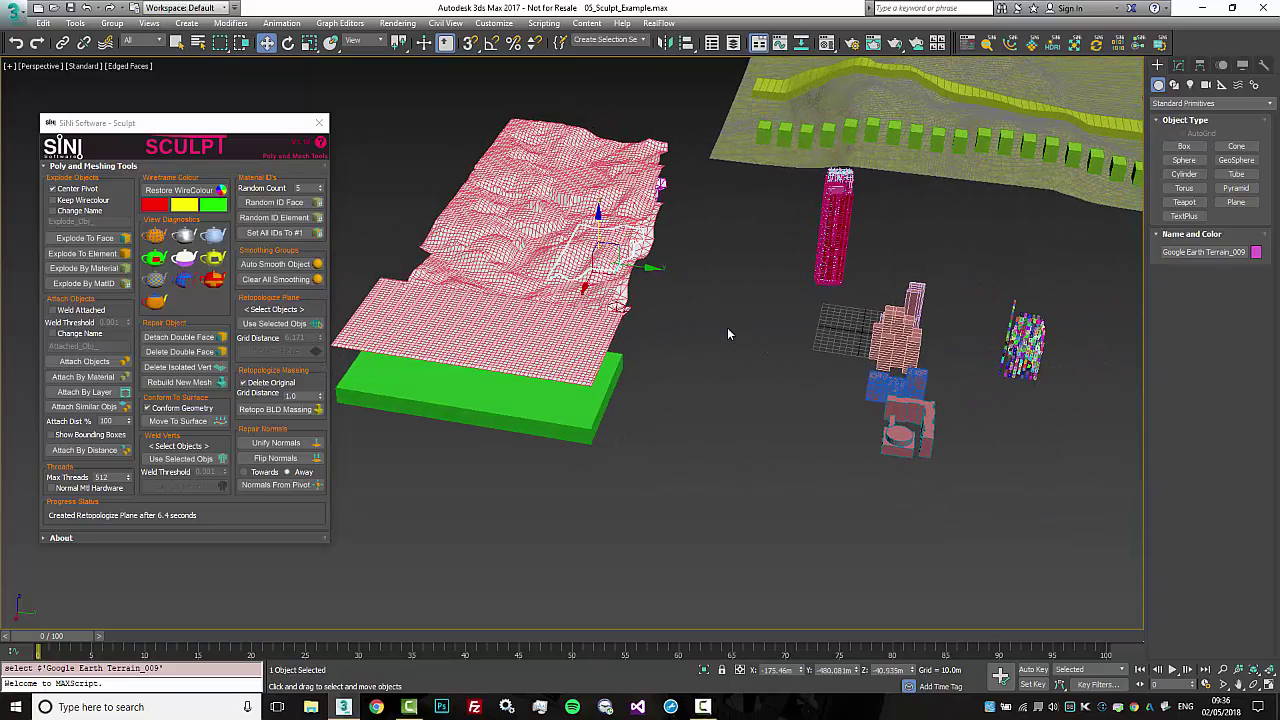
middle_click_drag(835, 330, 812, 328)
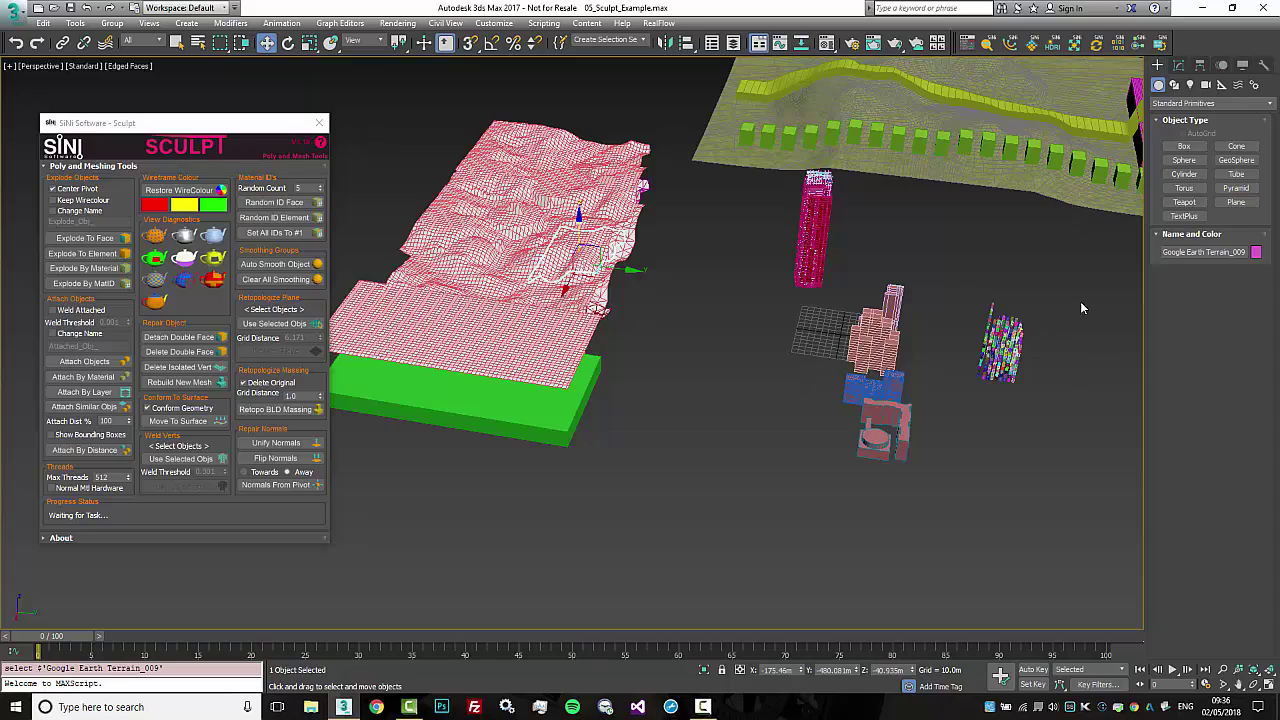
left_click_drag(949, 425, 950, 424)
middle_click_drag(1013, 355, 772, 385, "alt")
scroll(1007, 369, "up", 3)
scroll(756, 397, "up", 2)
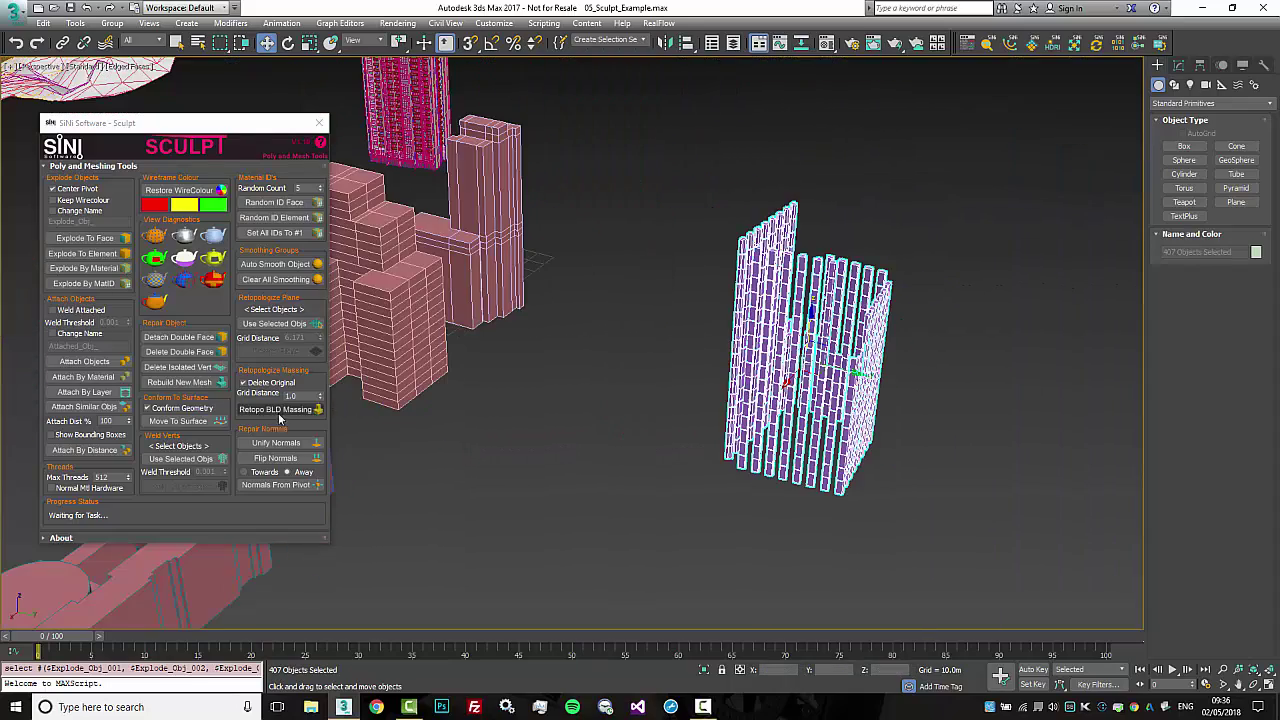
mouse_move(603, 302)
middle_mouse_down("alt")
mouse_move(632, 337)
mouse_move(540, 332)
middle_mouse_up("alt")
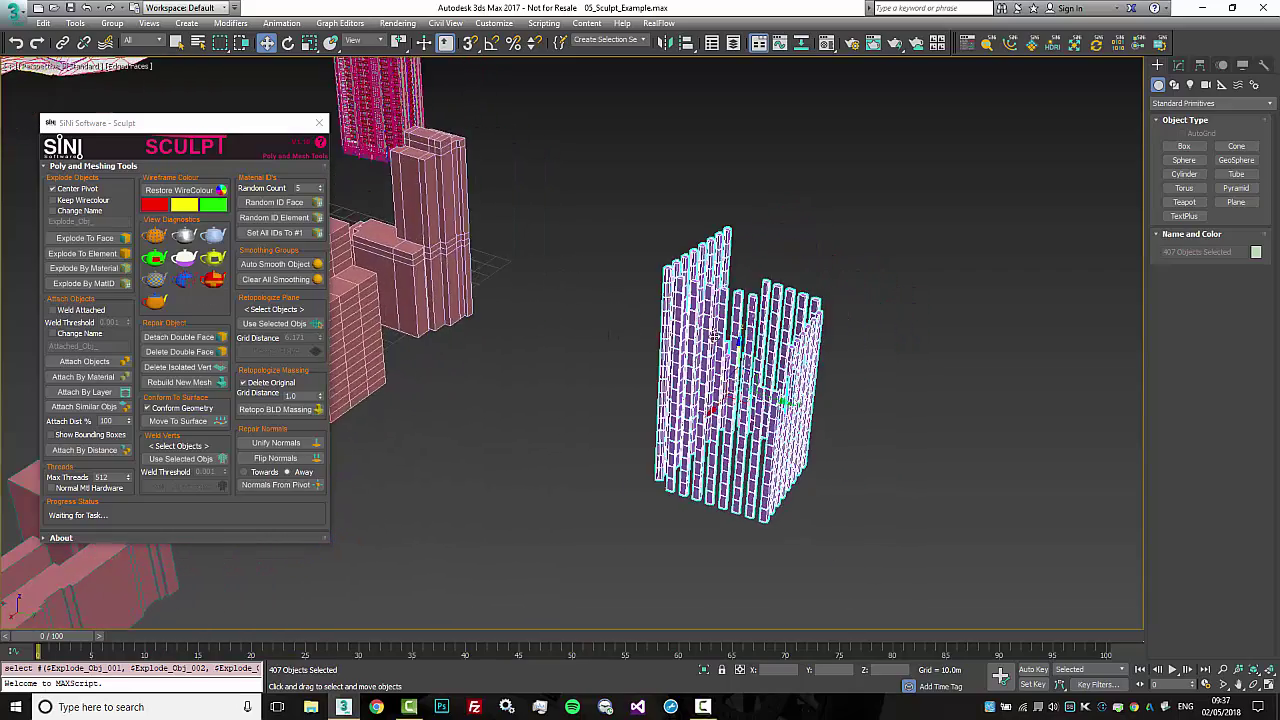
scroll(713, 331, "up", 3)
mouse_move(712, 328)
middle_mouse_down("alt")
mouse_move(672, 228)
mouse_move(655, 262)
middle_mouse_up("alt")
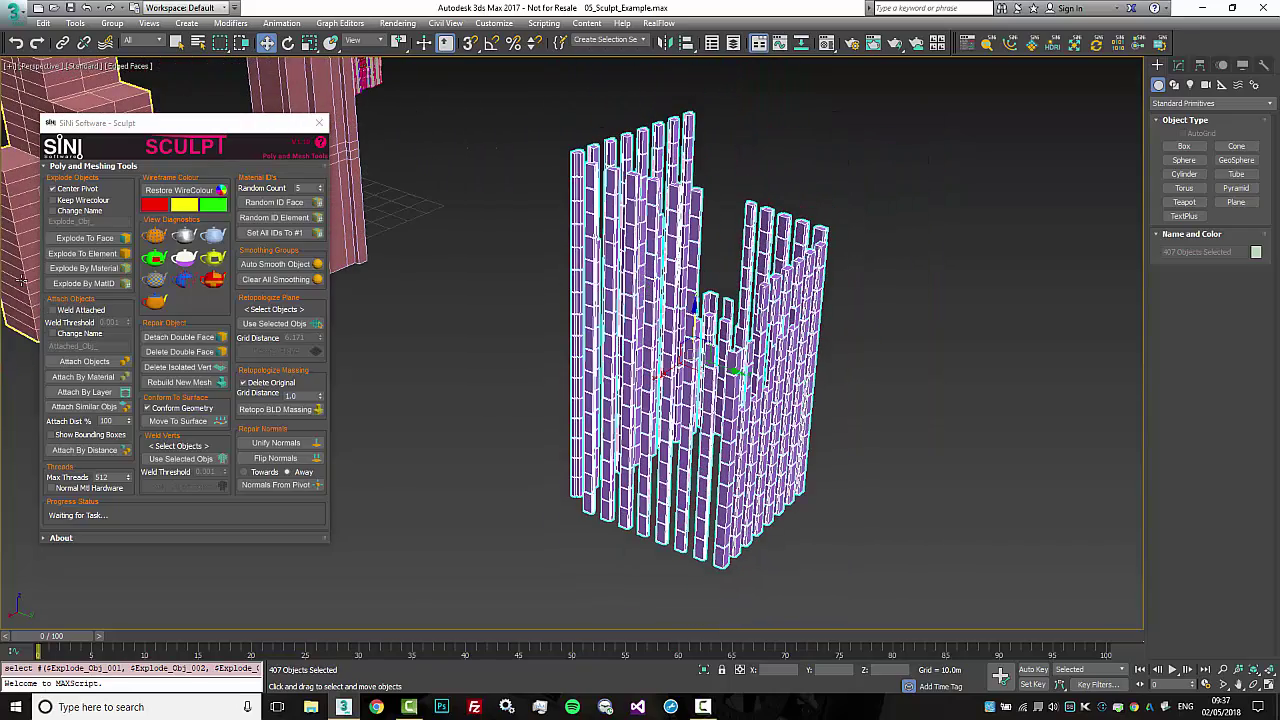
Preview the selected facade pieces in several view diagnostics modes, including the checker pattern and flat colour with edged faces
left_click(157, 285)
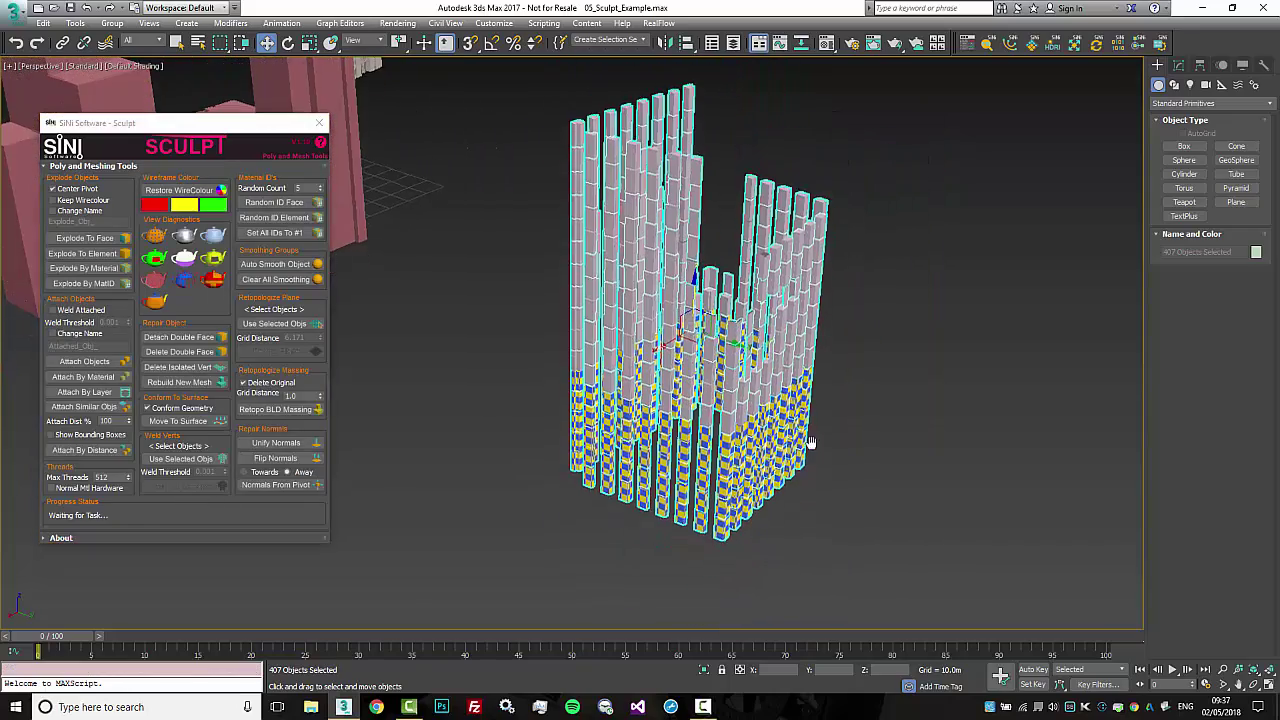
scroll(715, 440, "up", 4)
scroll(713, 436, "down", 5)
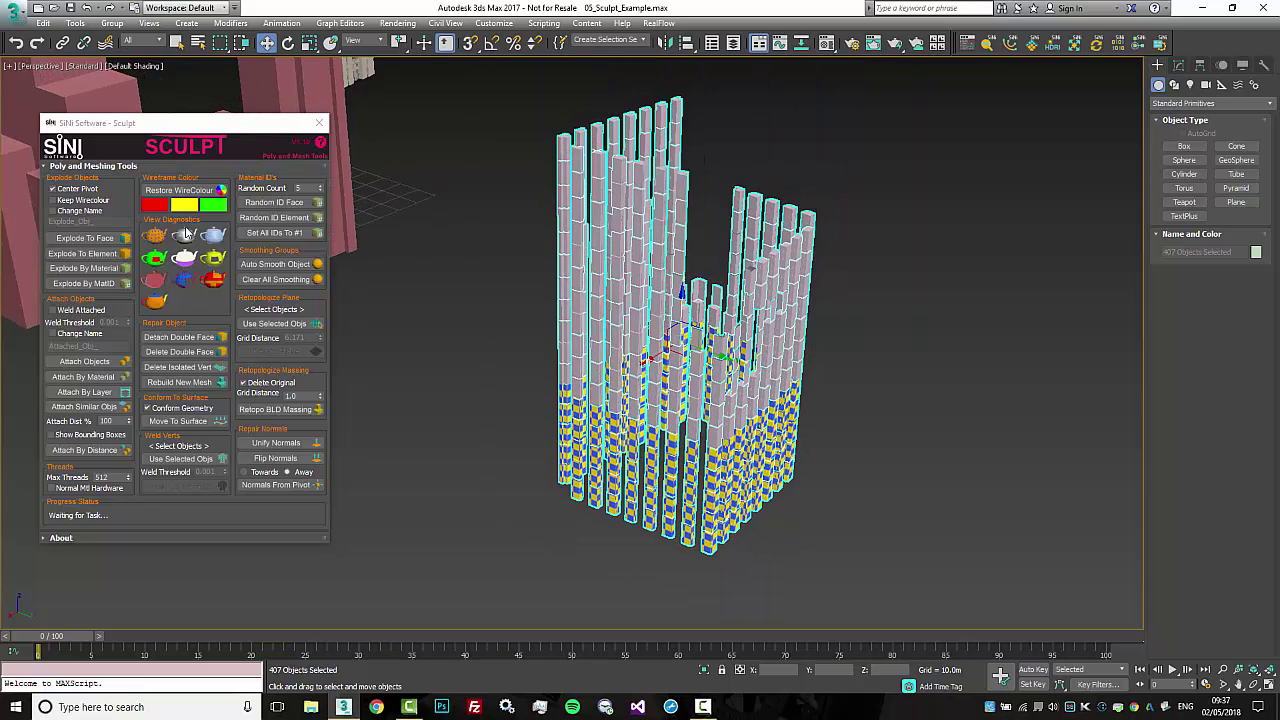
left_click(211, 236)
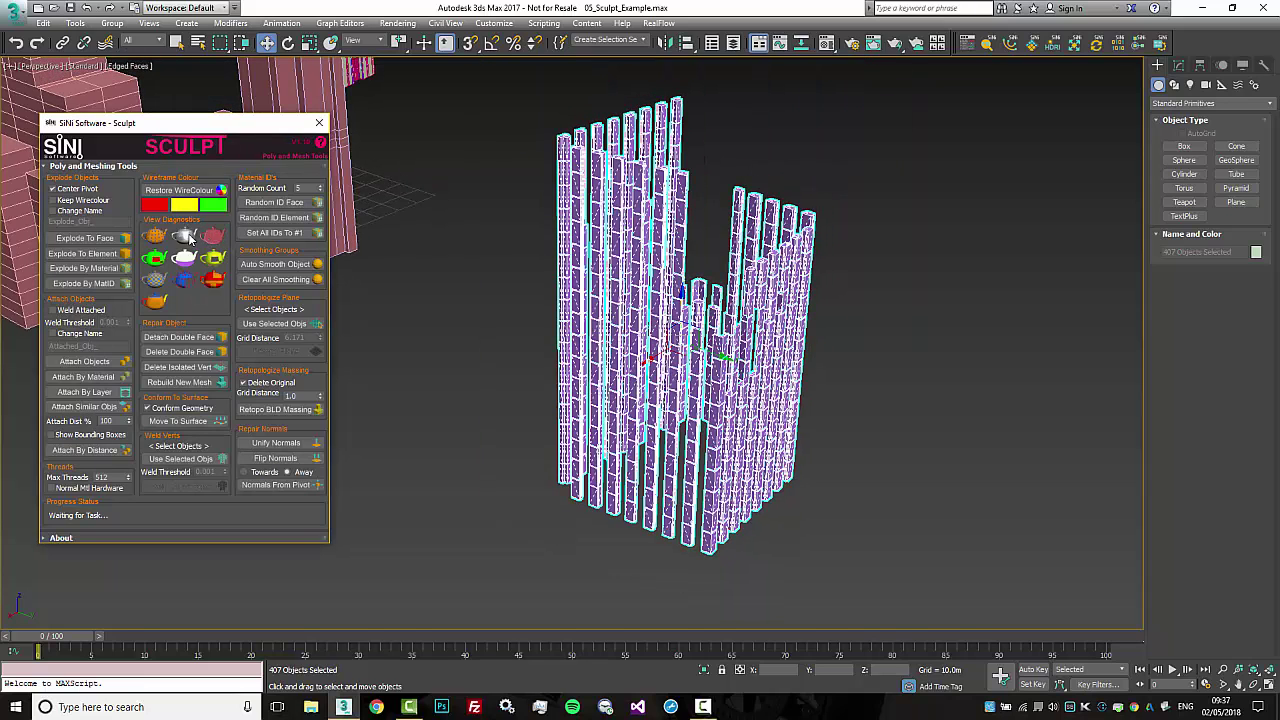
left_click(157, 238)
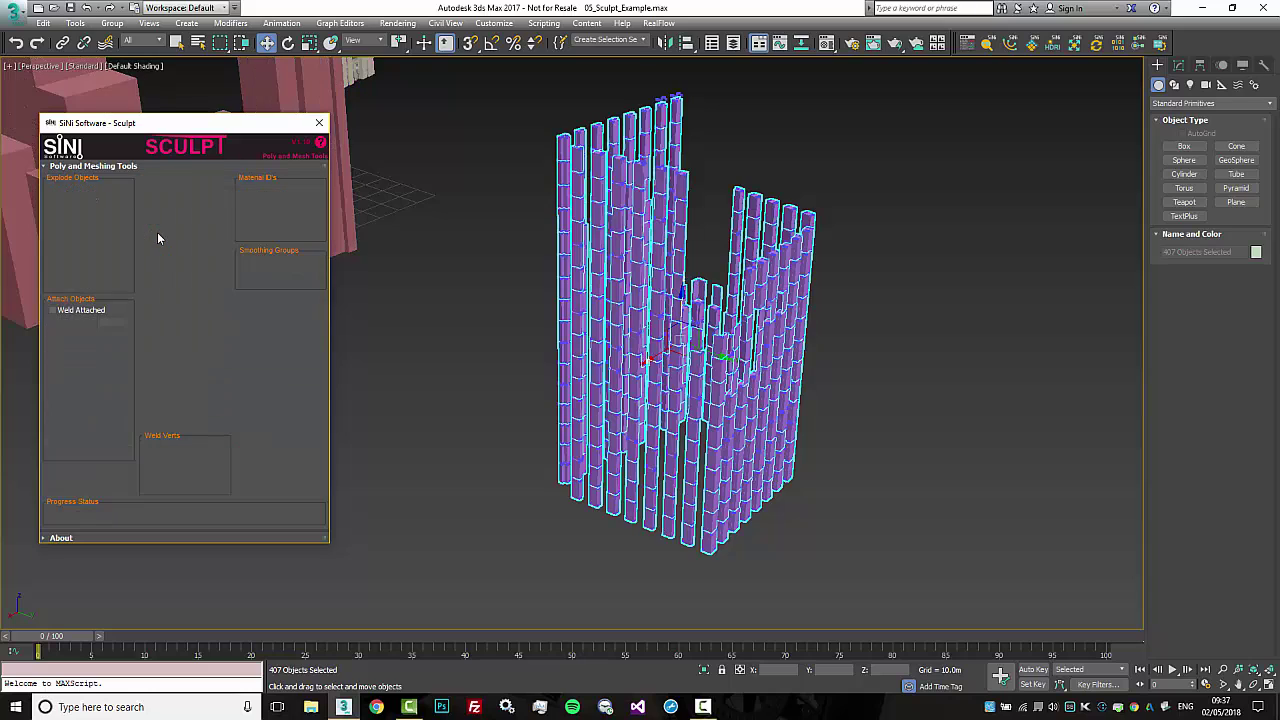
left_click(183, 257)
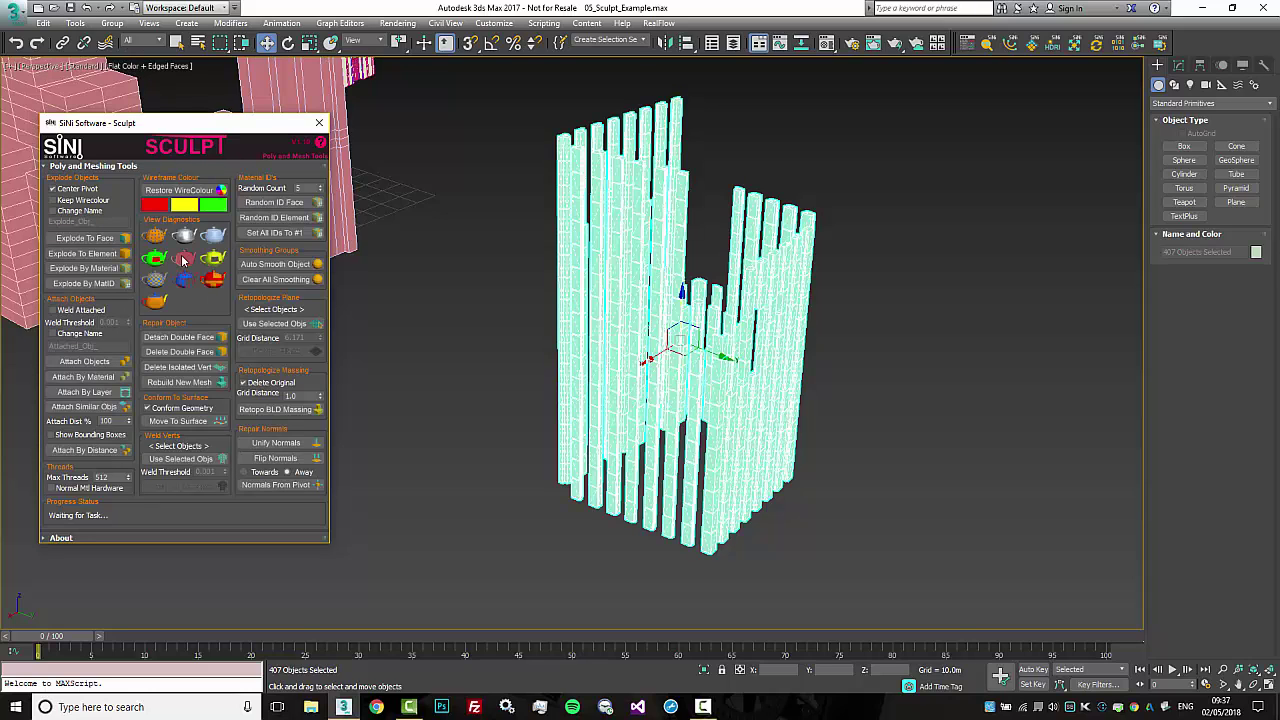
Check the selected facade pieces in the red-and-green view diagnostic, examine the flagged pieces up close, and turn the diagnostic off
left_click(214, 262)
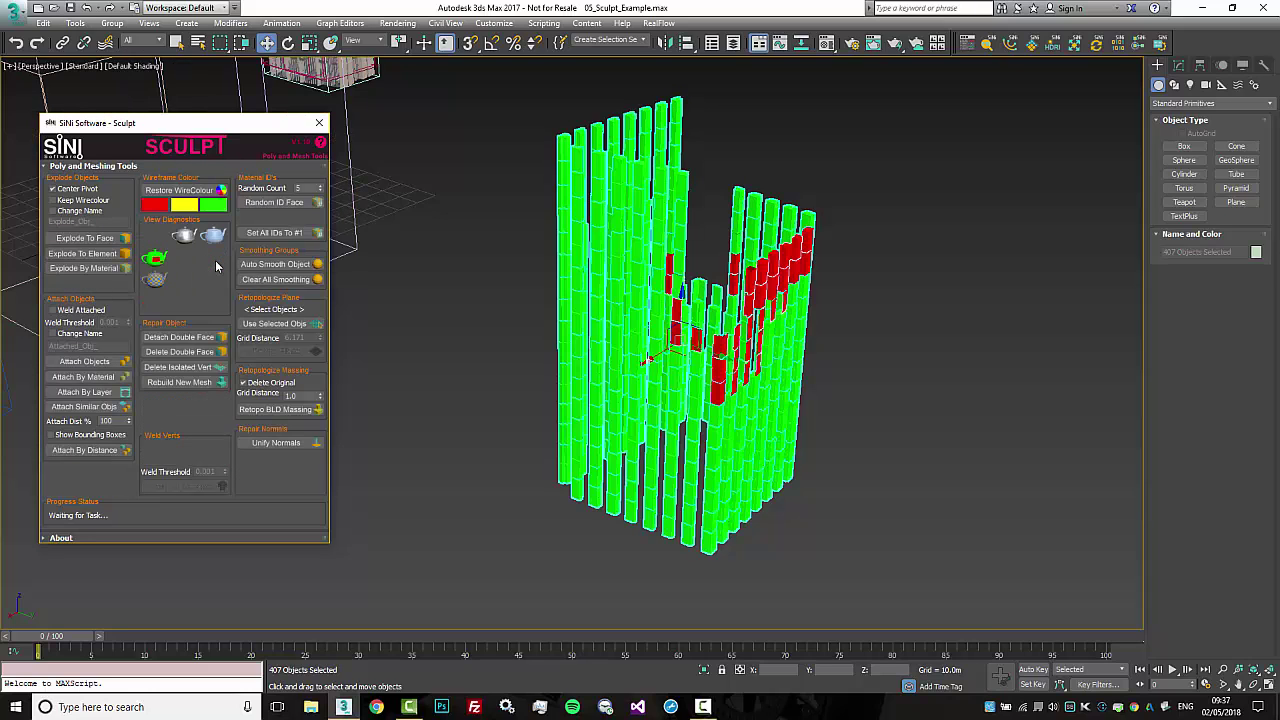
middle_click_drag(771, 372, 750, 263, "alt")
scroll(754, 294, "up", 2)
scroll(750, 263, "up", 3)
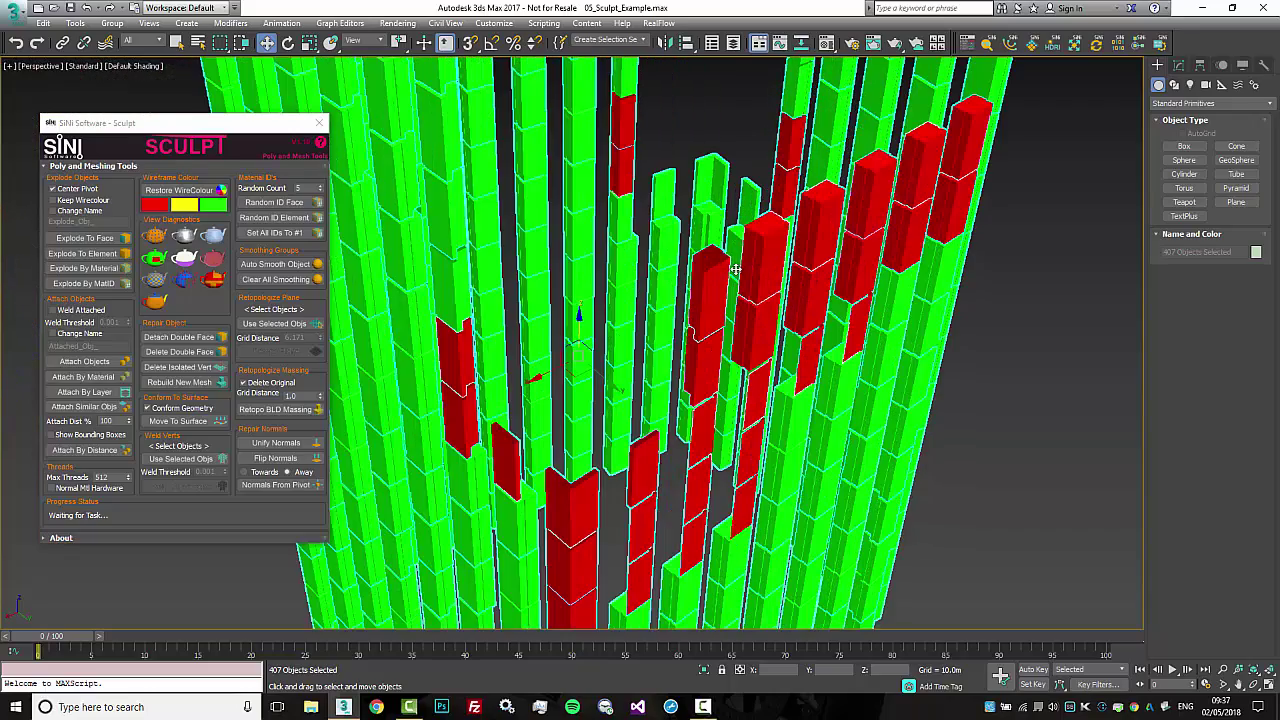
scroll(735, 270, "down", 10)
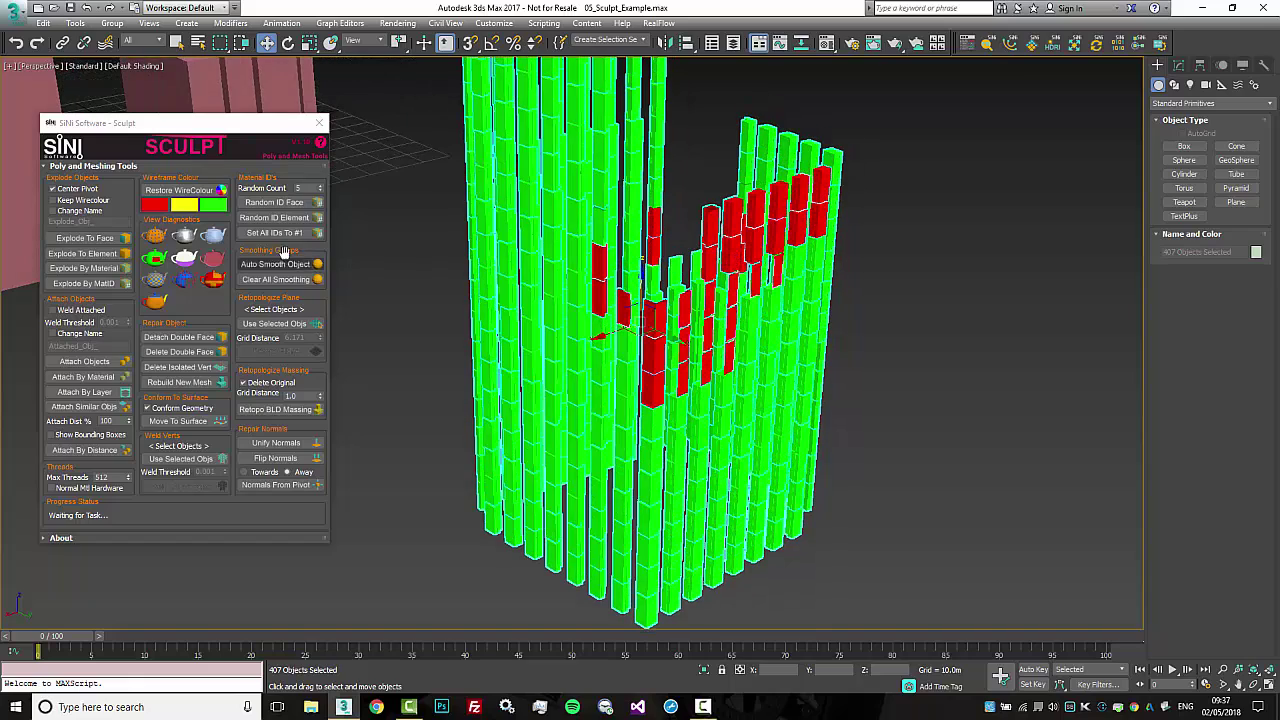
left_click(215, 263)
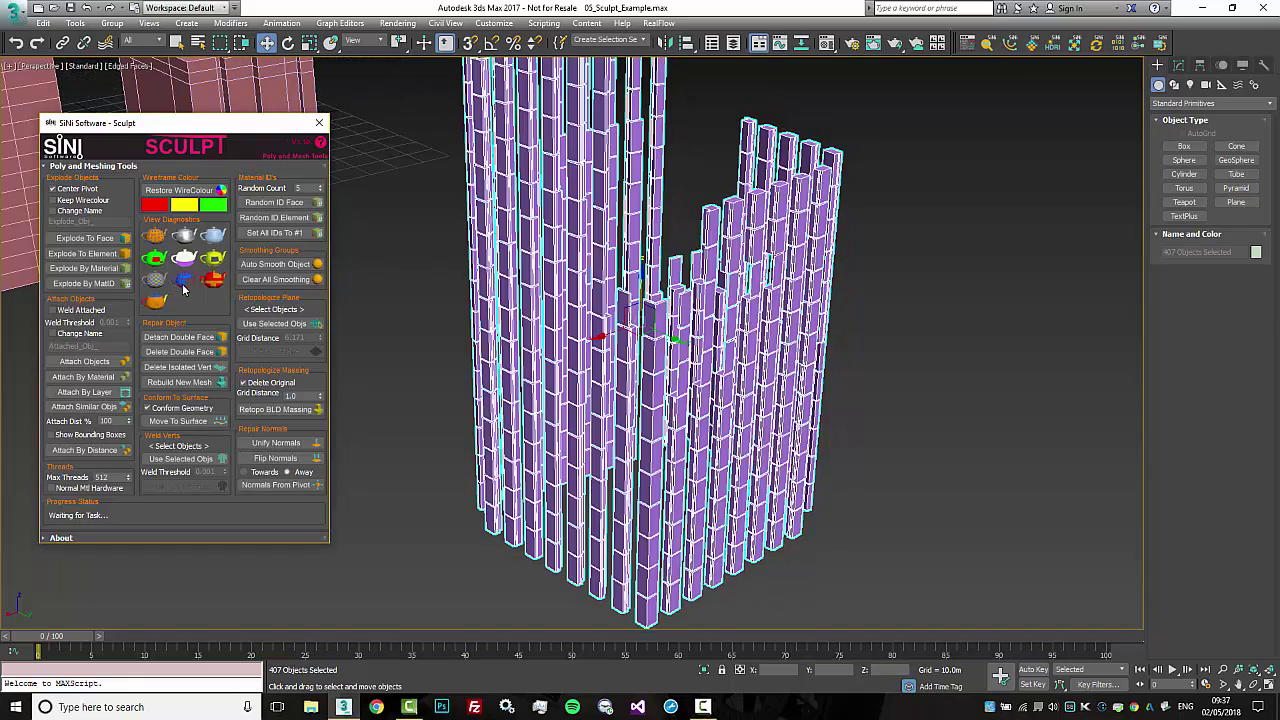
Preview the facade pieces in the other red-and-green diagnostic and select the flagged piece at the top of the tallest end column
left_click(183, 286)
middle_click_drag(784, 386, 784, 436)
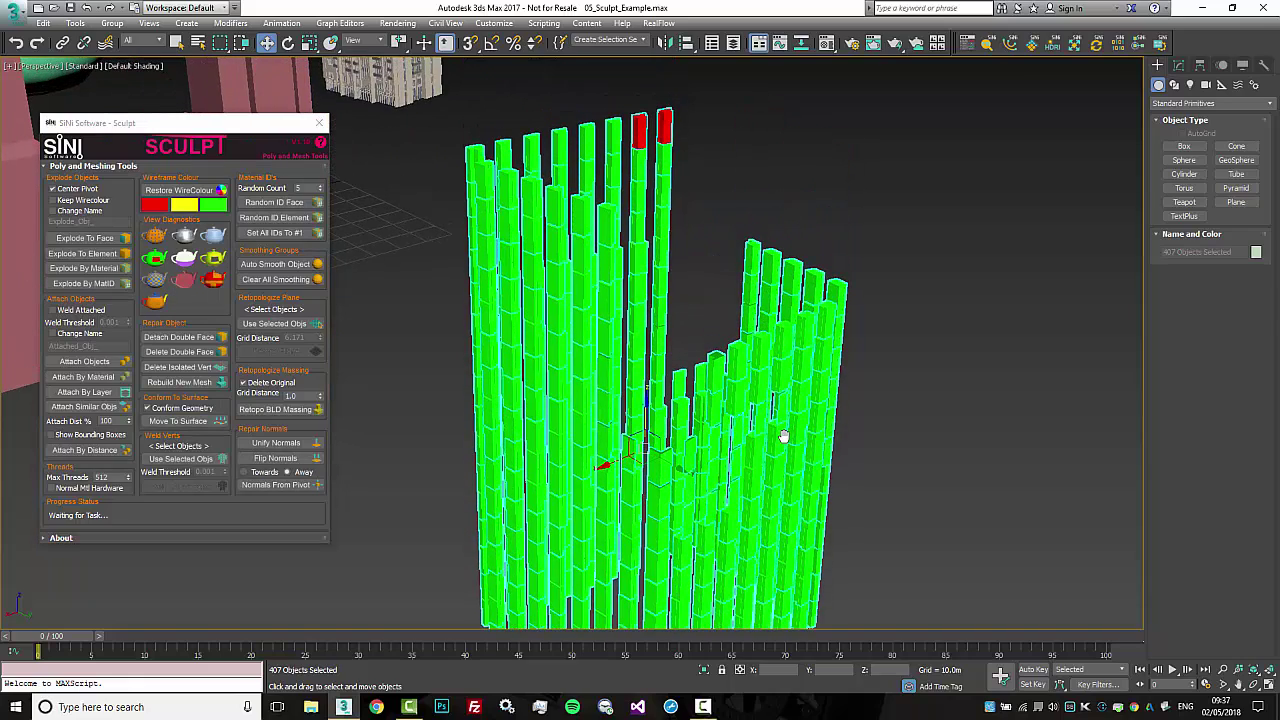
left_click(667, 122)
middle_click_drag(667, 124, 691, 240)
scroll(691, 240, "up", 5)
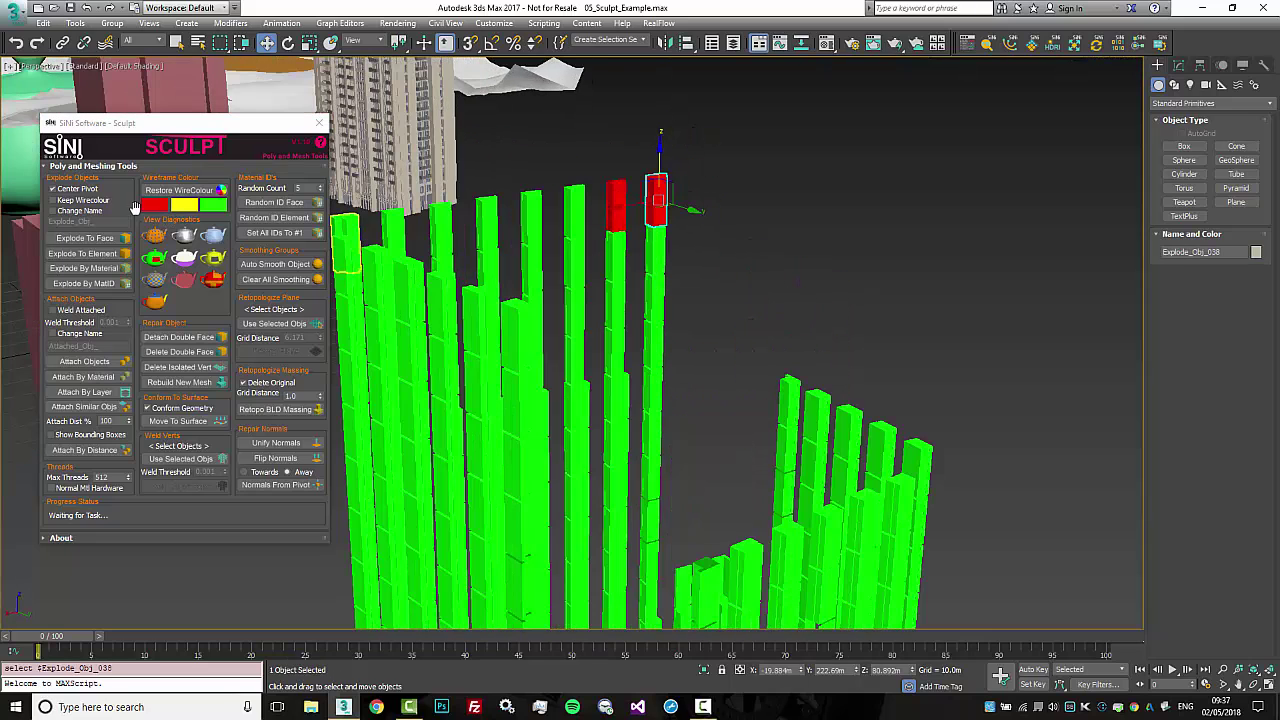
Preview the facade pieces in the diagnostic that marks their vertices and look over the whole facade
left_click(154, 238)
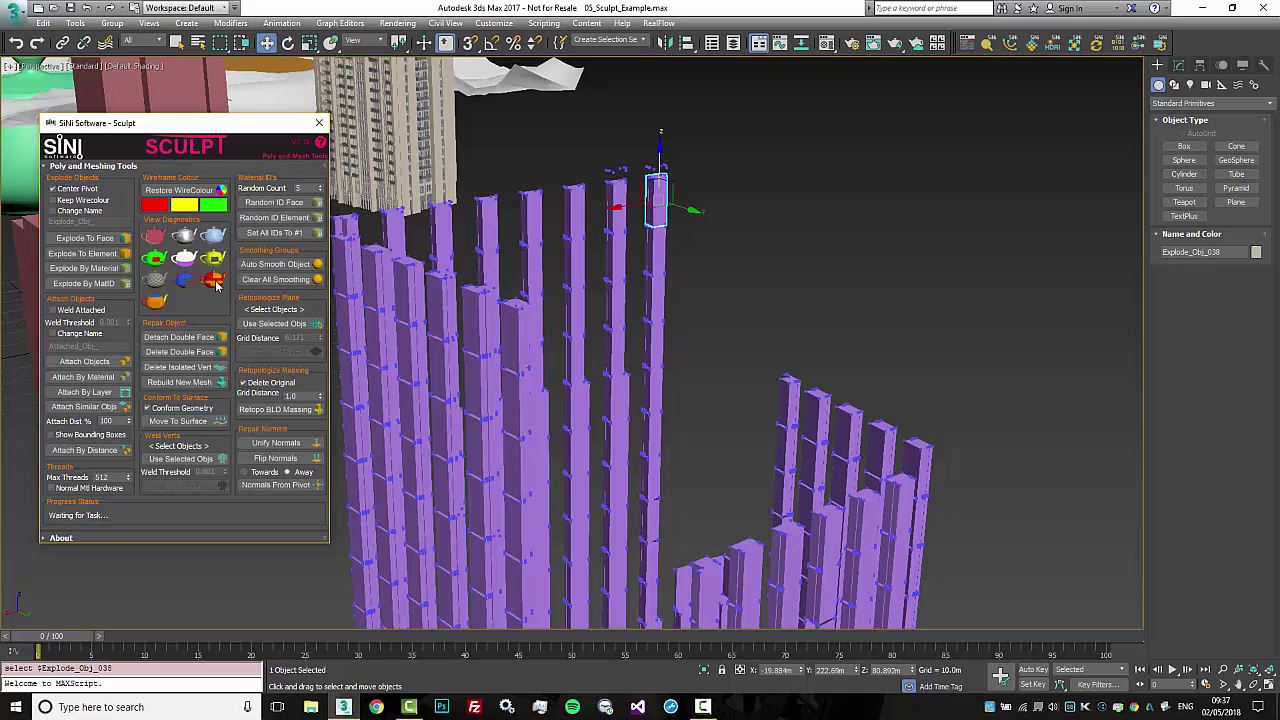
scroll(922, 300, "down", 3)
middle_click_drag(922, 300, 964, 248)
scroll(964, 248, "down", 1)
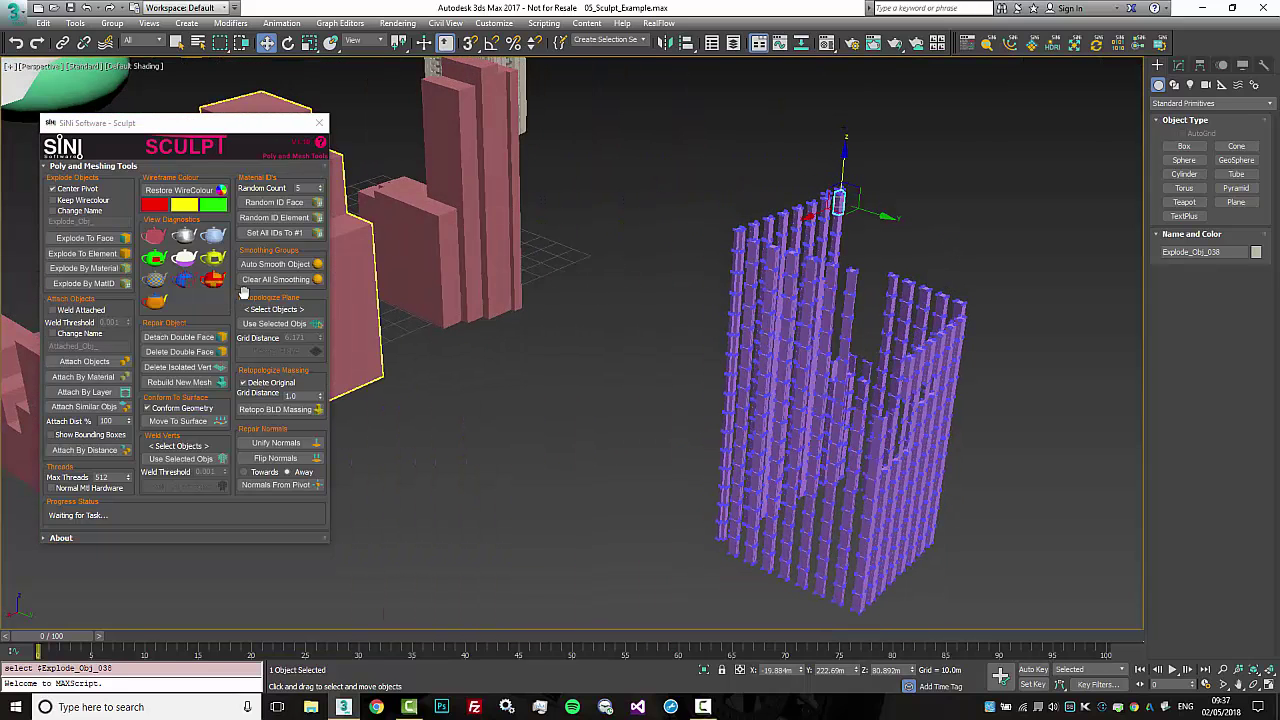
Select all the exploded facade pieces and preview them in the material colour diagnostic
left_click_drag(733, 587, 690, 612)
left_click(160, 304)
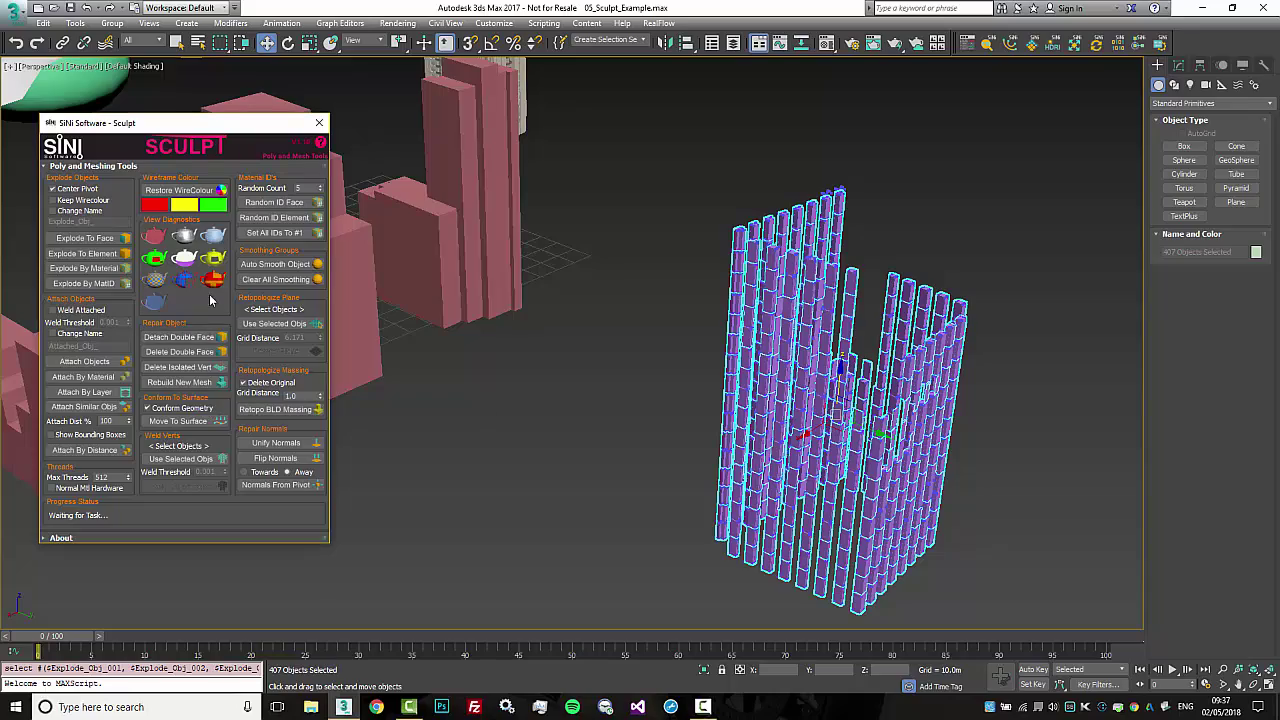
middle_click_drag(818, 313, 756, 217)
scroll(798, 312, "up", 3)
scroll(798, 312, "down", 10)
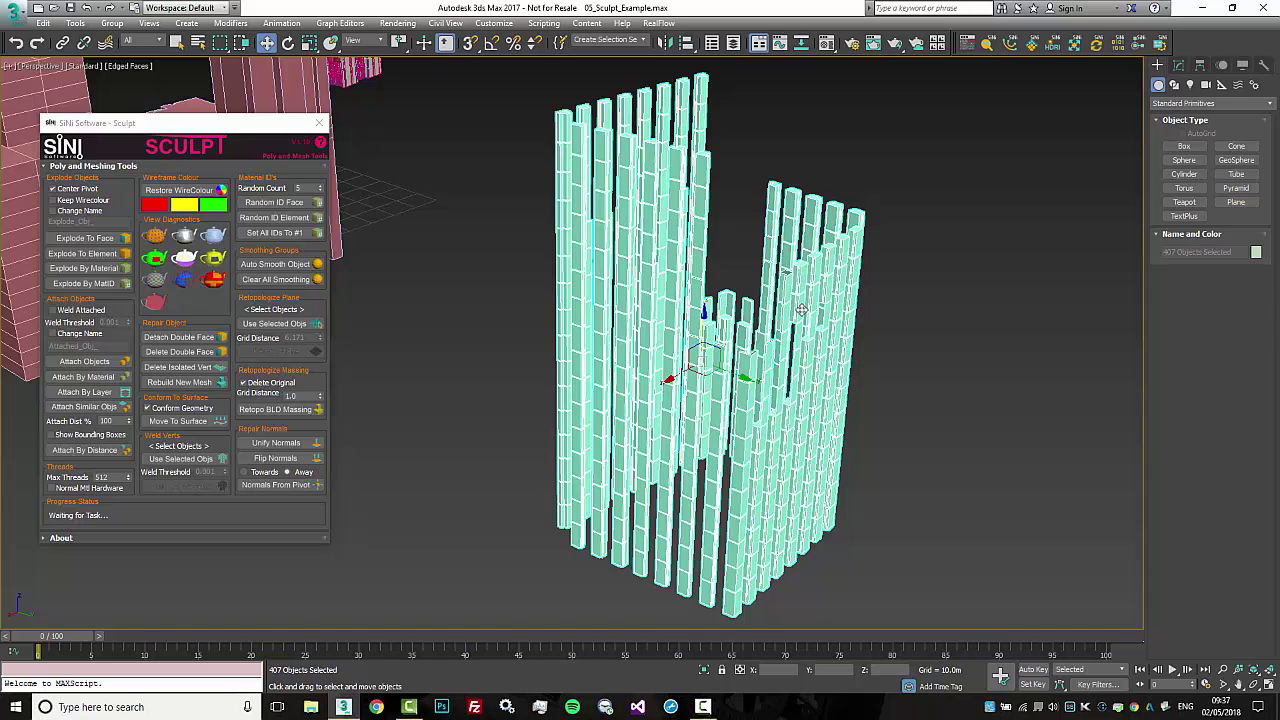
Select all the objects of the detailed high-rise tower and attach them into a single object
middle_click_drag(948, 295, 968, 298)
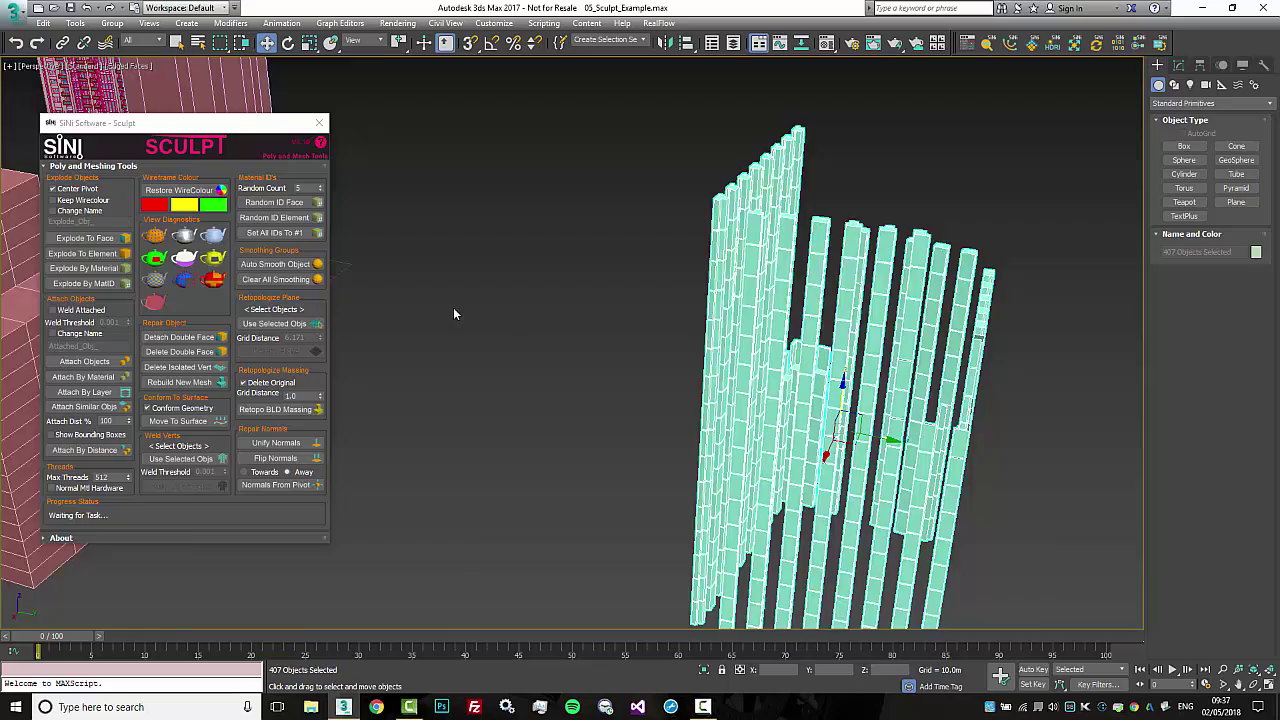
middle_click_drag(453, 314, 1011, 386)
middle_click_drag(640, 300, 897, 283, "alt")
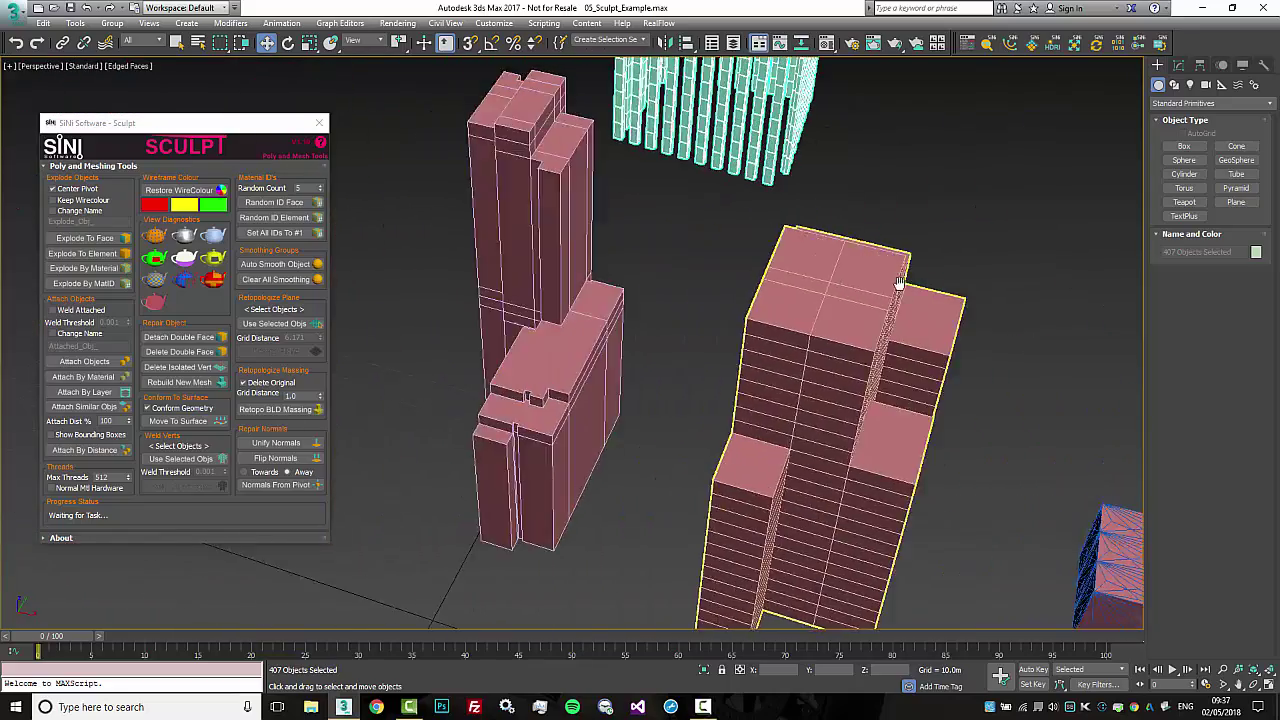
scroll(607, 303, "down", 6)
middle_click_drag(607, 296, 778, 234, "alt")
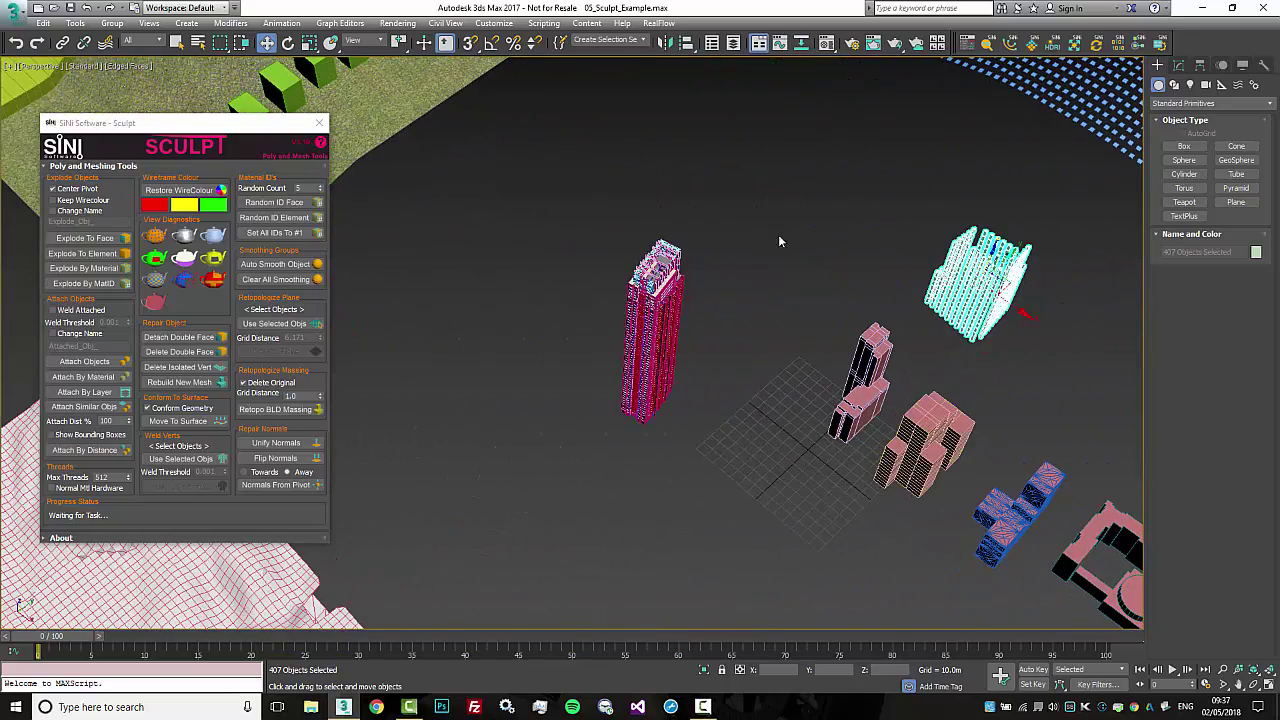
left_click_drag(758, 213, 541, 462)
left_click(84, 361)
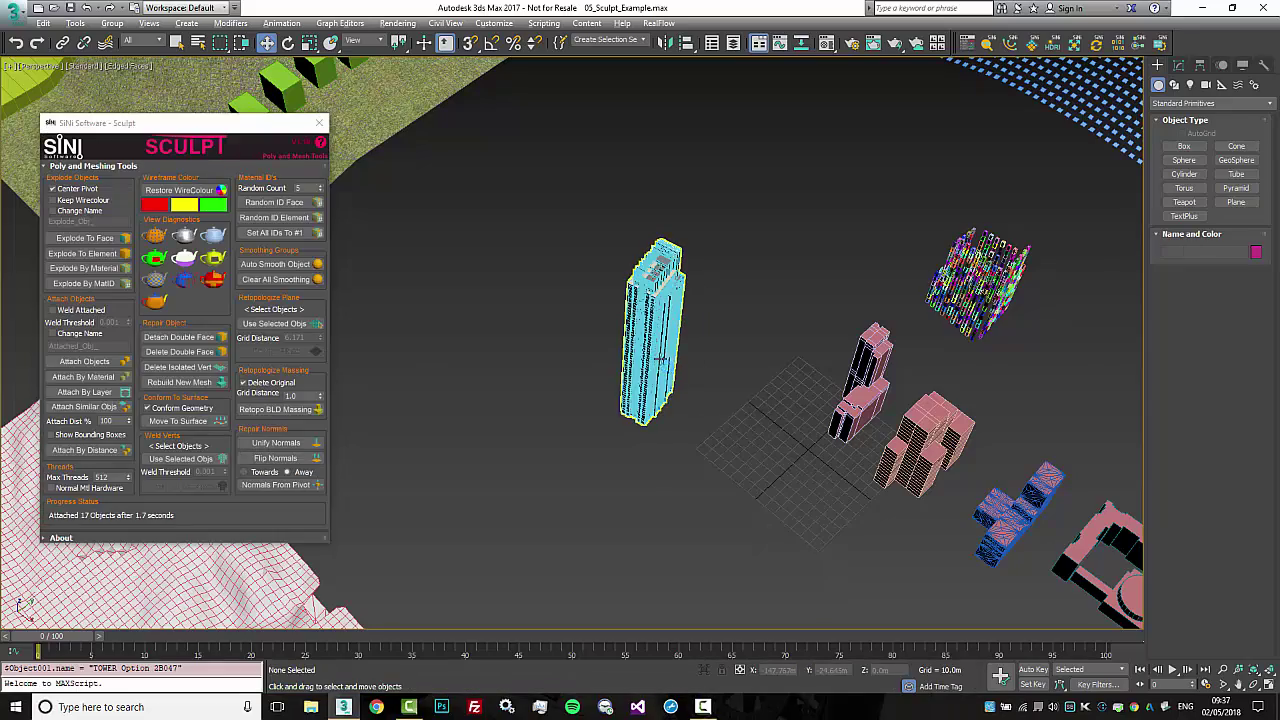
Select the attached tower, frame it in the view, and display it in the material colour diagnostic
middle_click_drag(664, 362, 652, 330, "alt")
left_click(652, 330)
key("z")
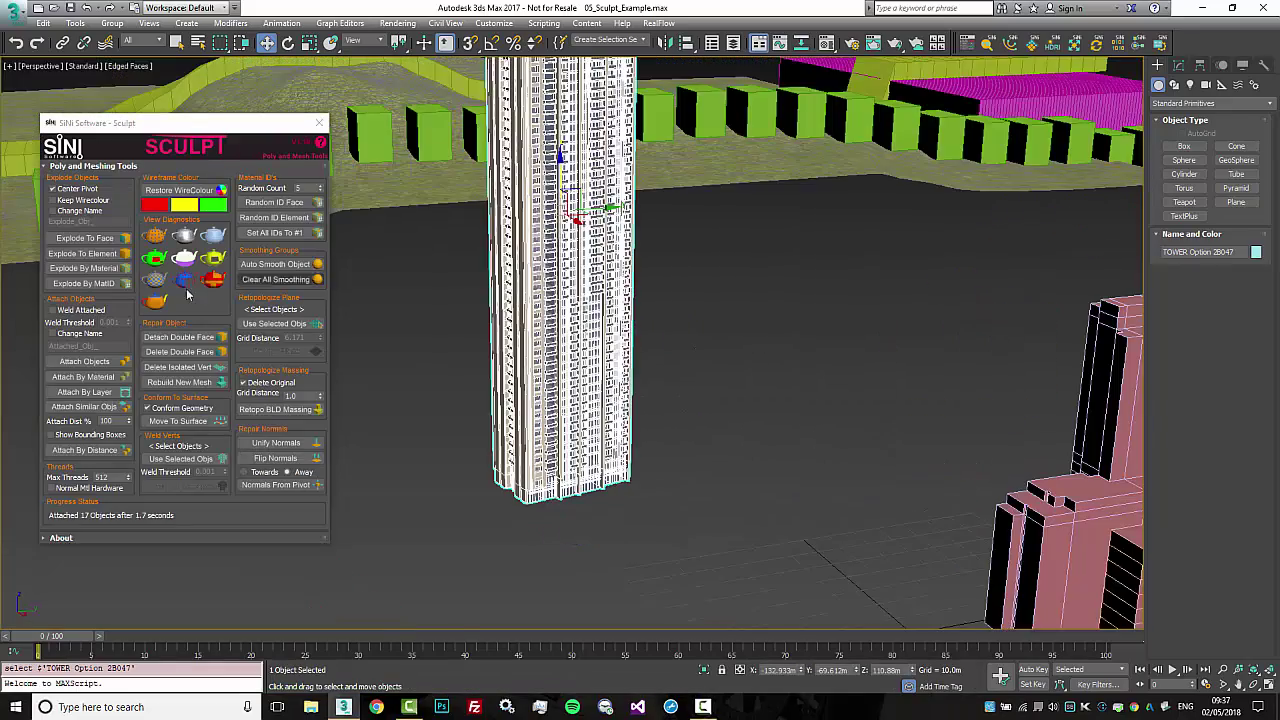
left_click(155, 305)
middle_click_drag(691, 311, 677, 531)
scroll(507, 324, "up", 3)
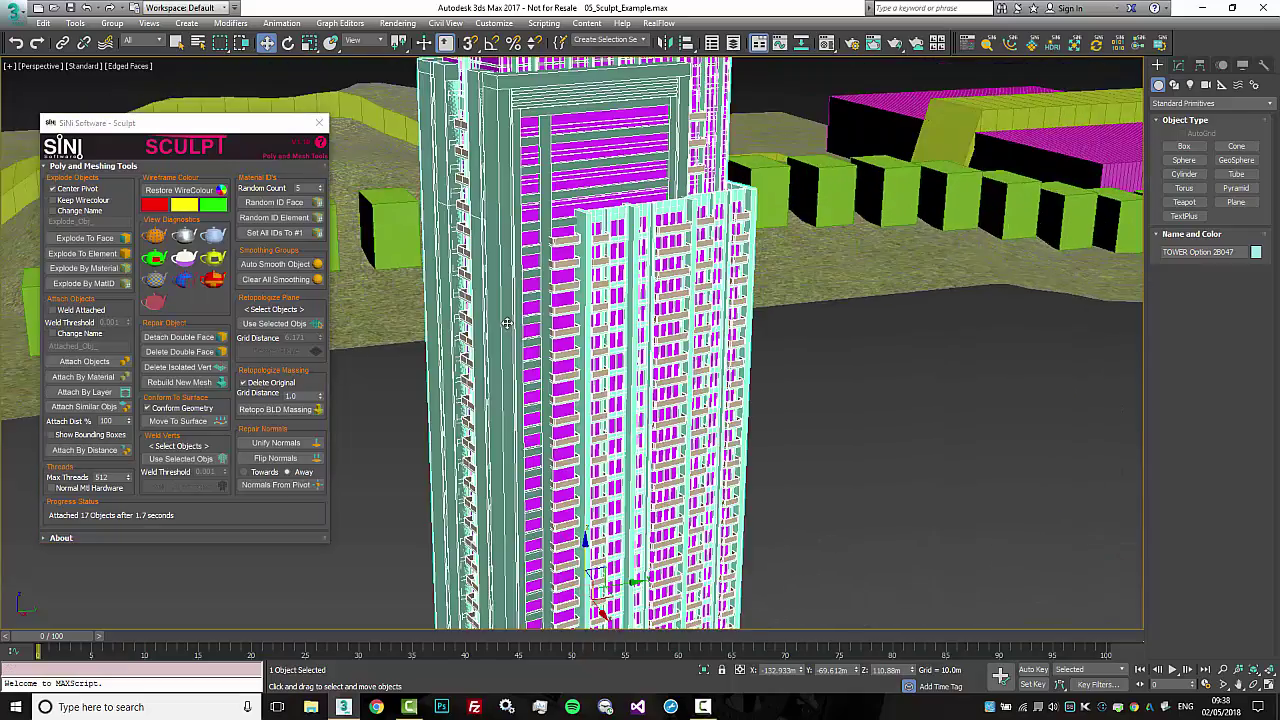
Examine the tower's walls, windows and balconies in their diagnostic material colours and switch the diagnostic off
middle_click_drag(685, 325, 632, 357, "alt")
scroll(682, 243, "up", 5)
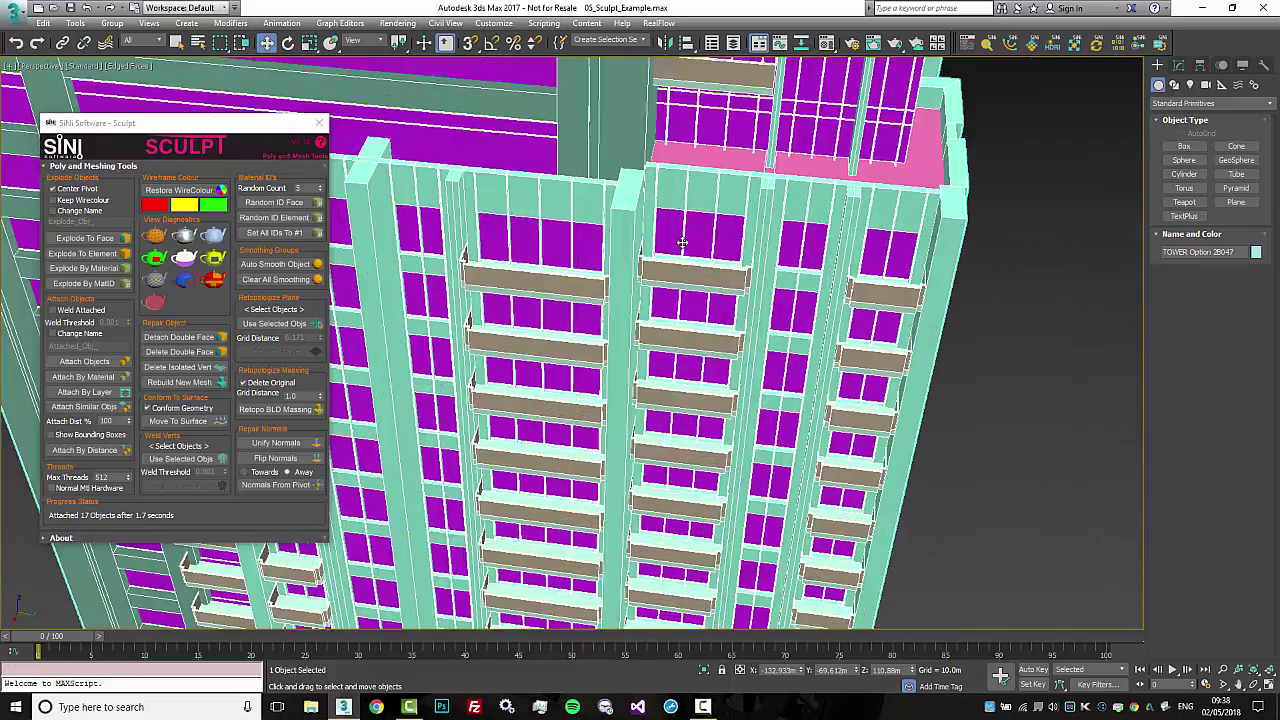
mouse_move(682, 242)
middle_mouse_down("alt")
mouse_move(651, 234)
mouse_move(681, 241)
middle_mouse_up("alt")
scroll(729, 308, "down", 3)
middle_click_drag(729, 308, 899, 218, "alt")
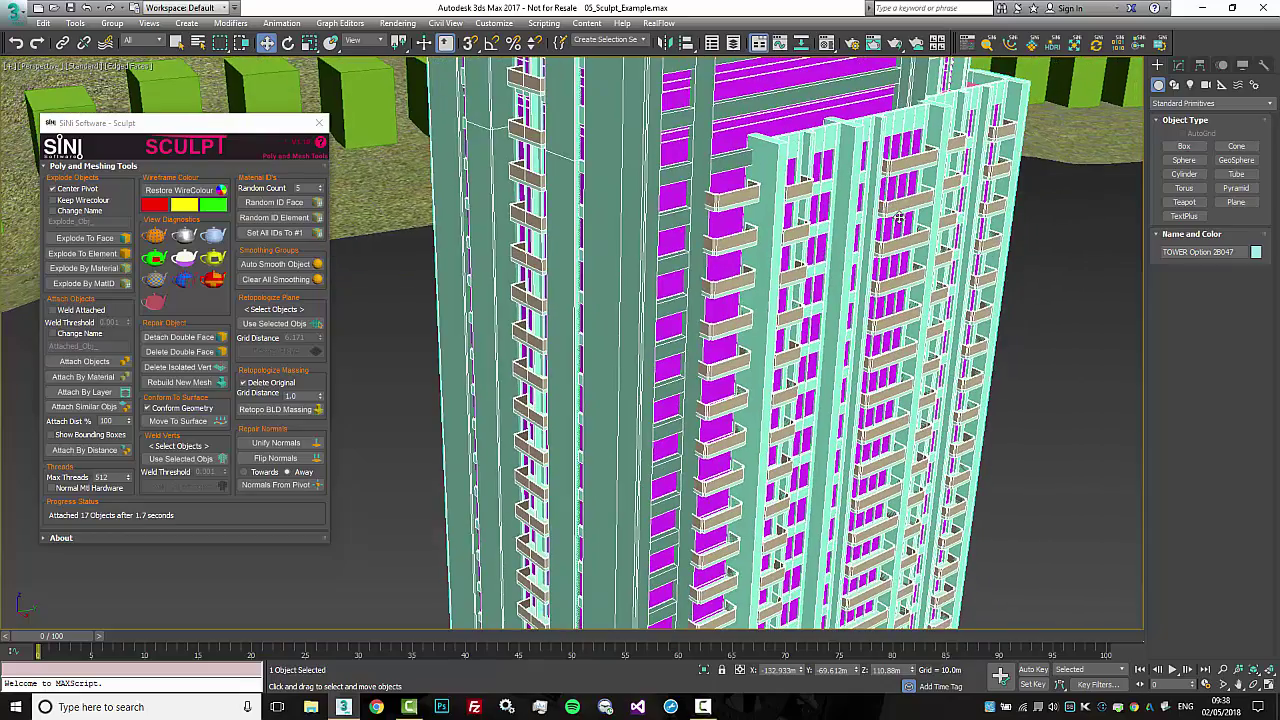
scroll(908, 348, "down", 5)
middle_click_drag(885, 440, 711, 301, "alt")
scroll(715, 347, "up", 4)
mouse_move(715, 347)
middle_mouse_down("alt")
mouse_move(650, 343)
mouse_move(718, 295)
mouse_move(717, 340)
mouse_move(680, 375)
middle_mouse_up("alt")
scroll(696, 351, "down", 4)
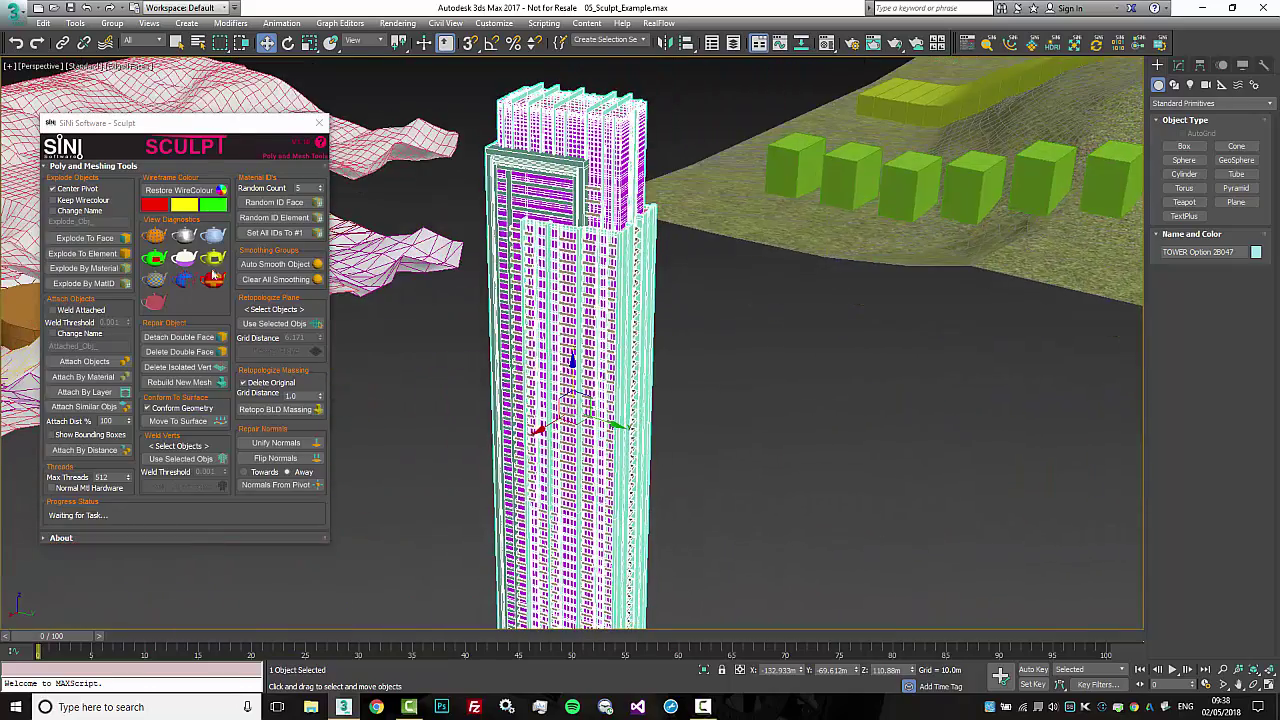
left_click(153, 303)
Select the attached tower and explode it into separate objects by material
mouse_move(783, 331)
middle_mouse_down("alt")
mouse_move(783, 297)
mouse_move(814, 297)
mouse_move(765, 308)
middle_mouse_up("alt")
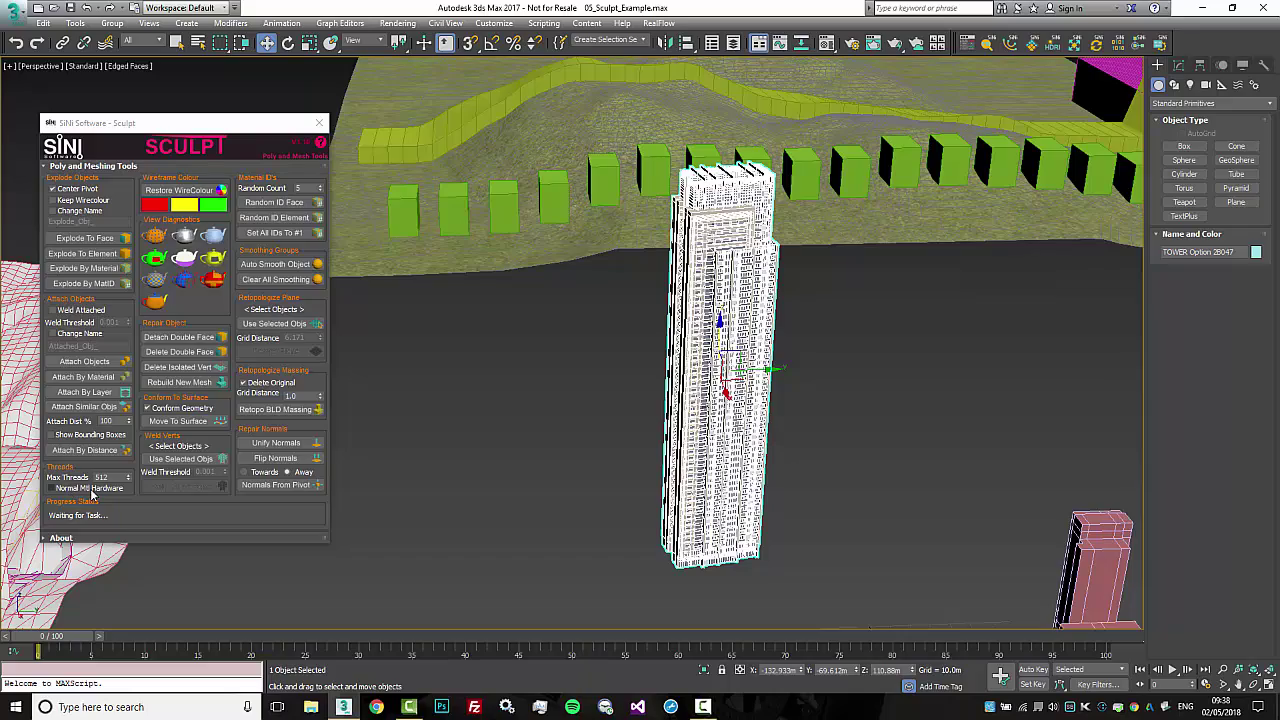
middle_click_drag(1000, 437, 666, 321)
scroll(874, 277, "down", 3)
scroll(805, 382, "up", 3)
middle_click_drag(806, 383, 757, 327, "alt")
left_click(757, 327)
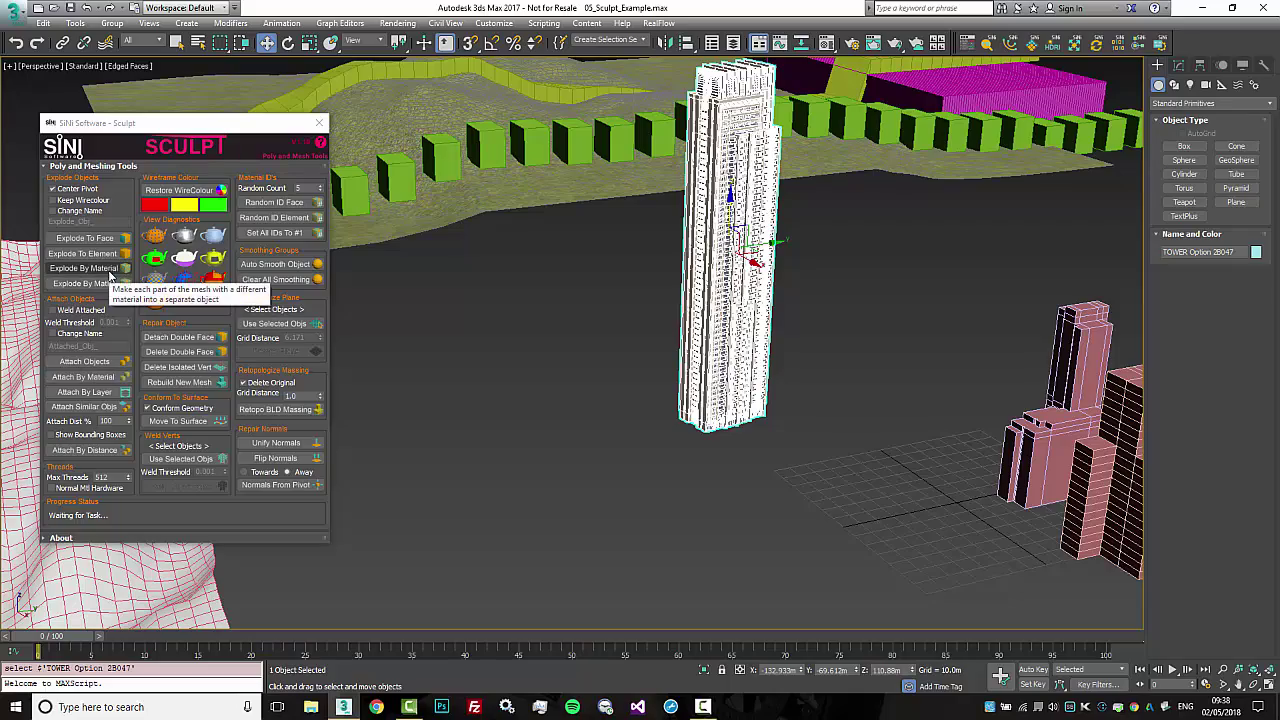
left_click(110, 270)
Select all the tower parts separated by material and look over the building
mouse_move(820, 380)
middle_mouse_down("alt")
mouse_move(920, 366)
mouse_move(698, 422)
mouse_move(823, 386)
mouse_move(838, 263)
middle_mouse_up("alt")
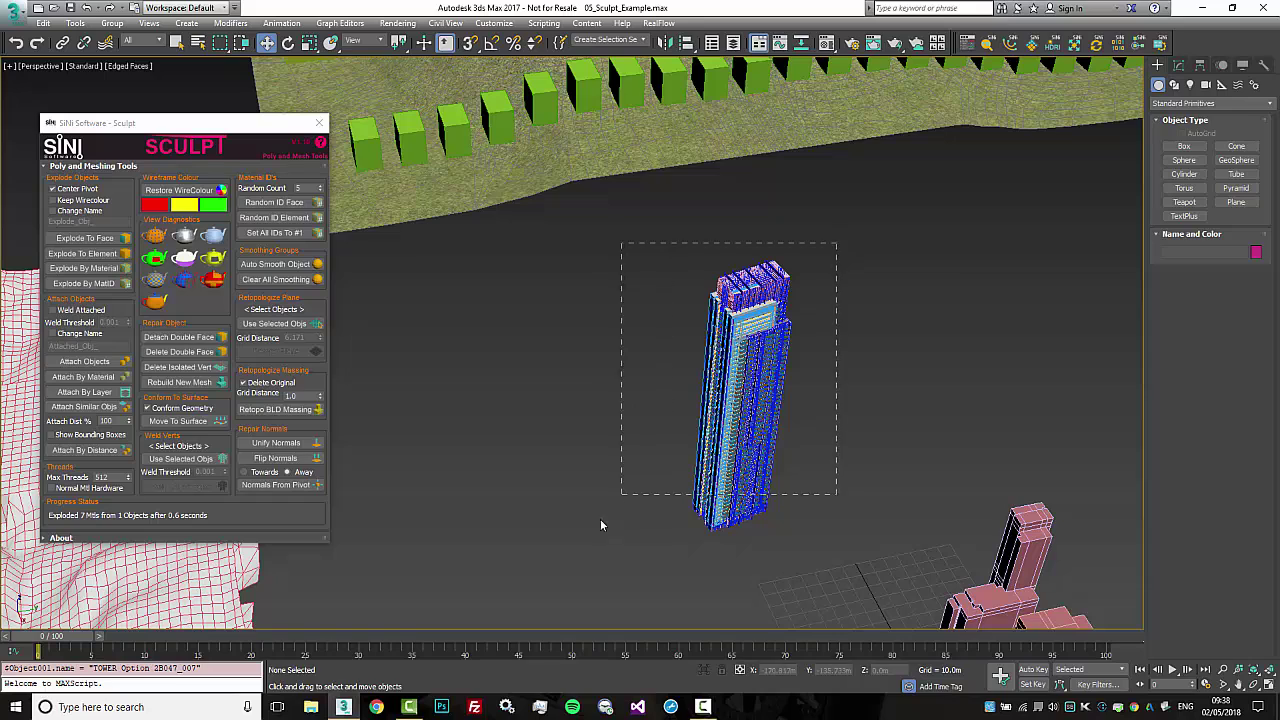
left_click_drag(601, 525, 588, 556)
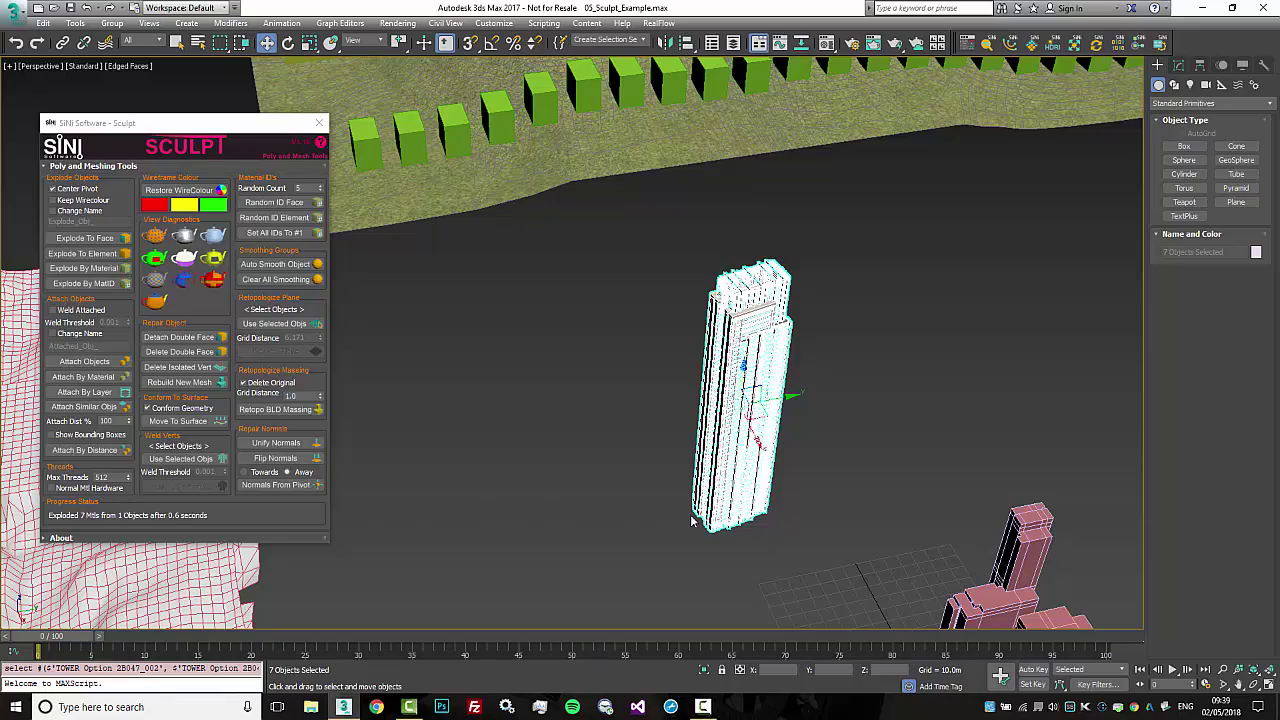
middle_click_drag(692, 521, 546, 518, "alt")
scroll(679, 505, "up", 3)
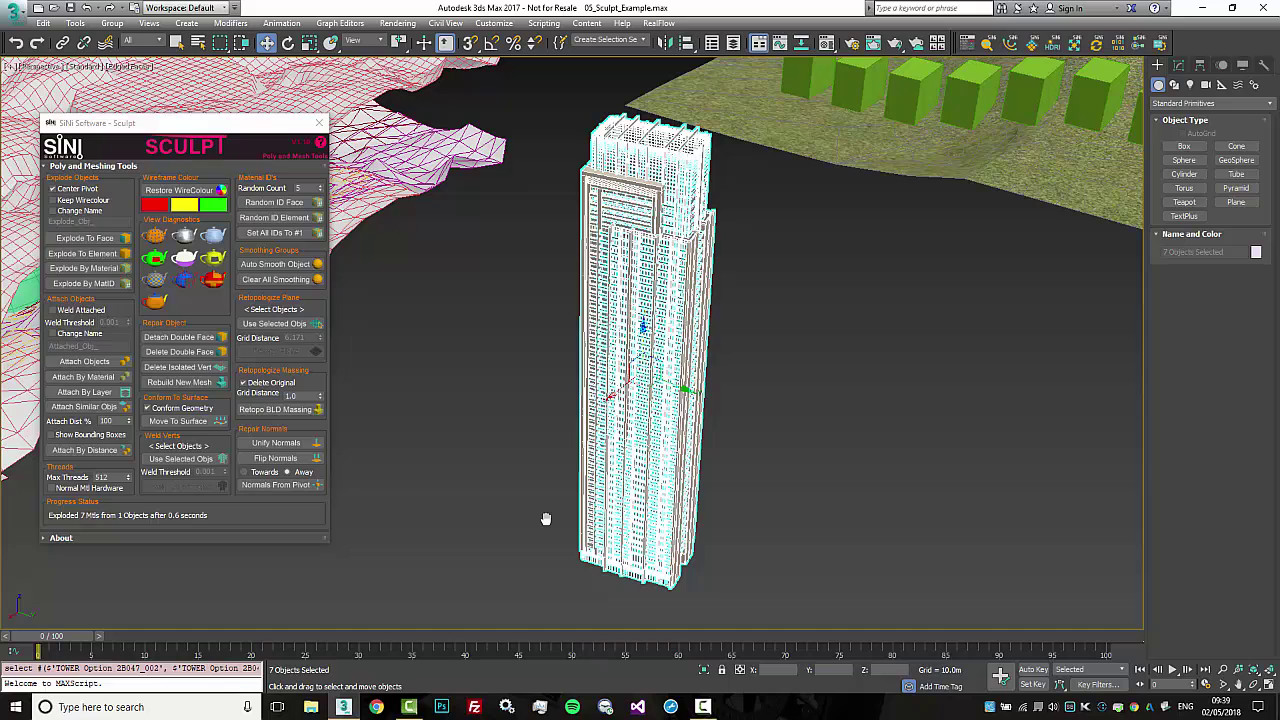
middle_click_drag(789, 453, 894, 453, "alt")
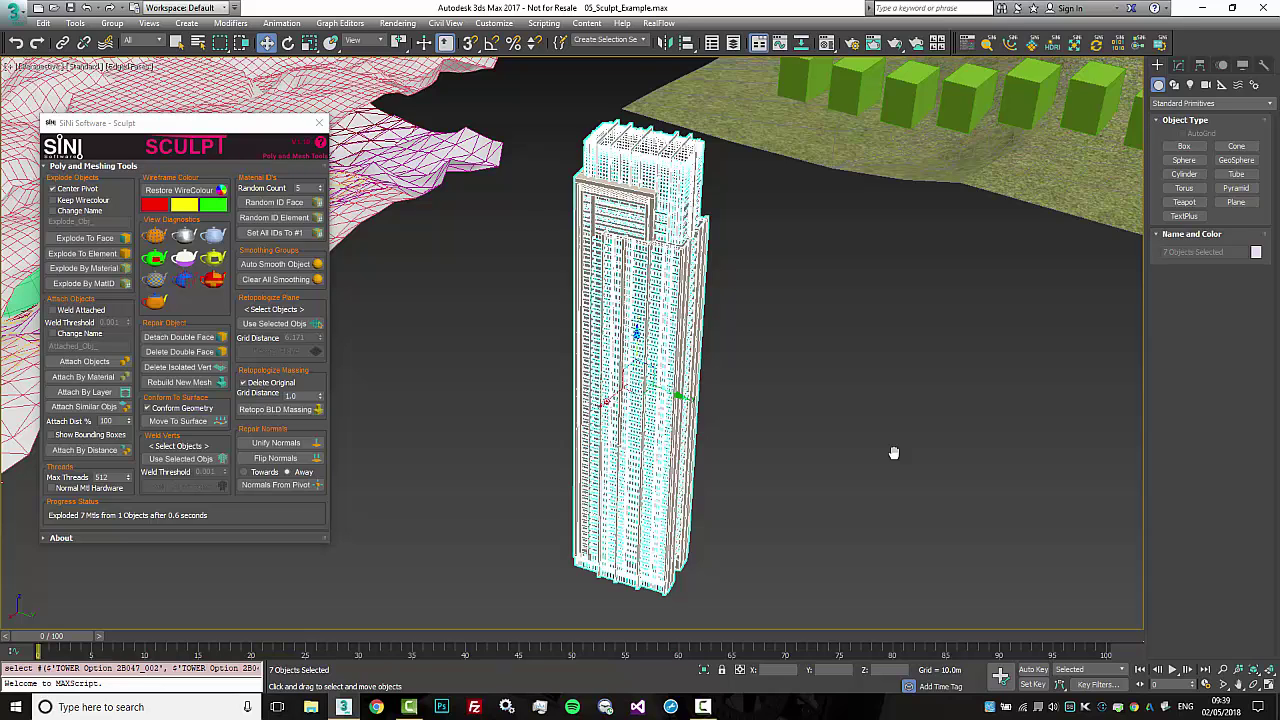
Change Material #1 to a Double Sided material in the Material Editor, keeping the old material as a sub-material
key("m")
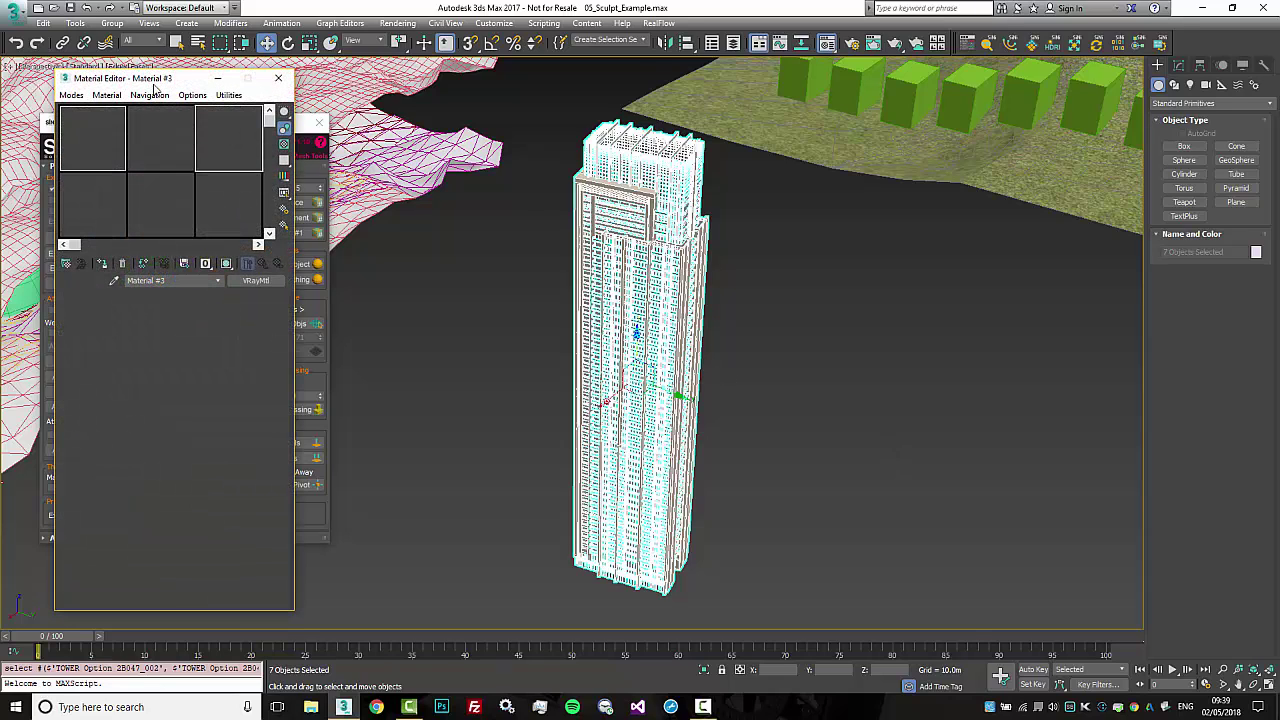
left_click_drag(188, 82, 254, 56)
left_click(177, 115)
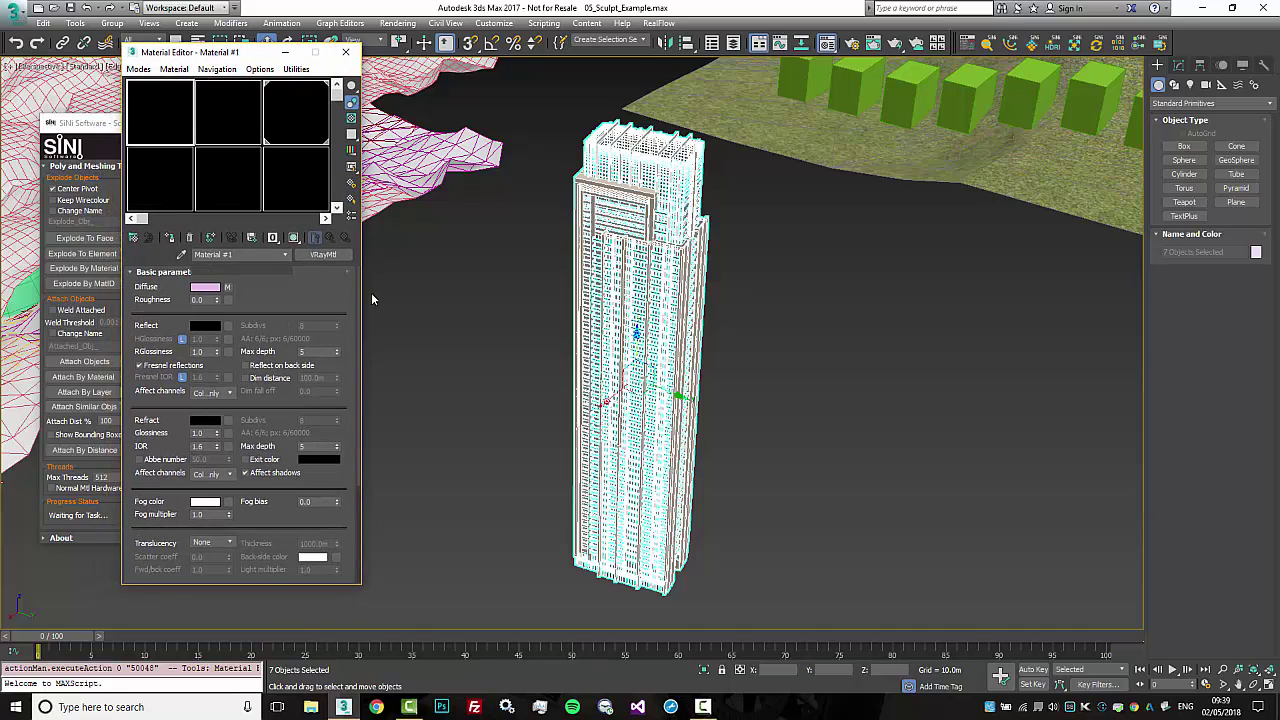
left_click(322, 255)
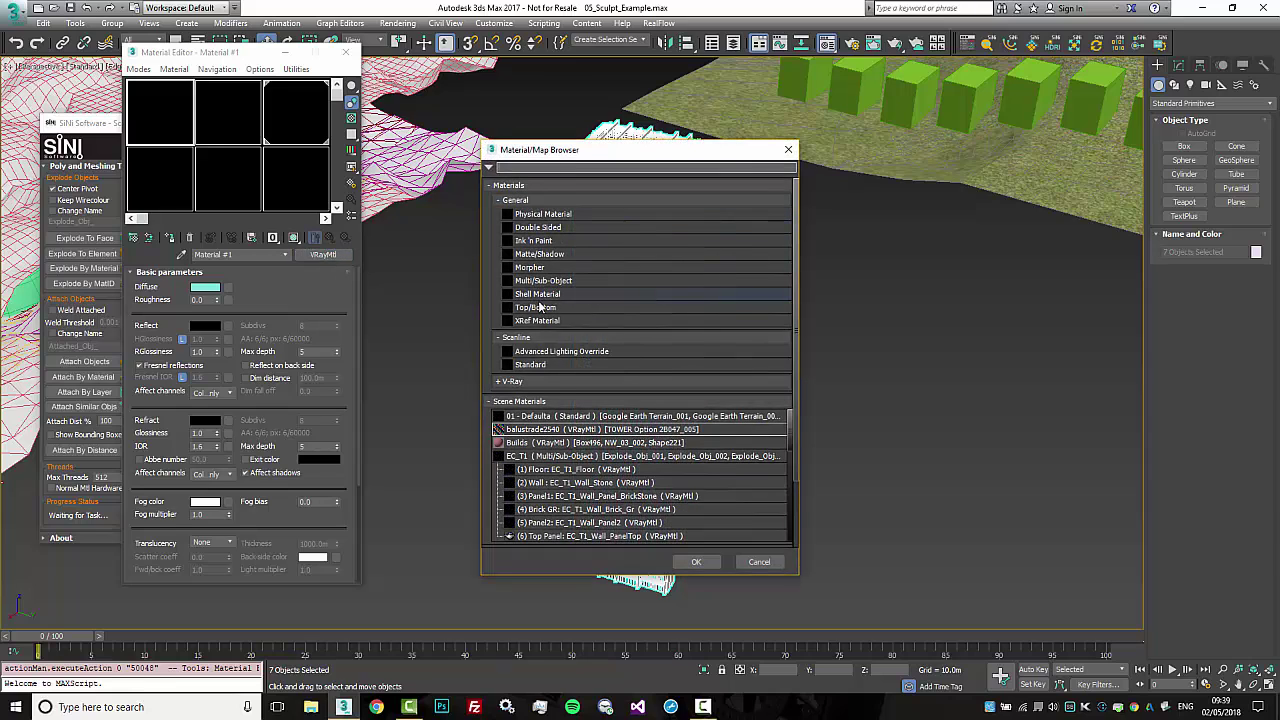
double_click(538, 227)
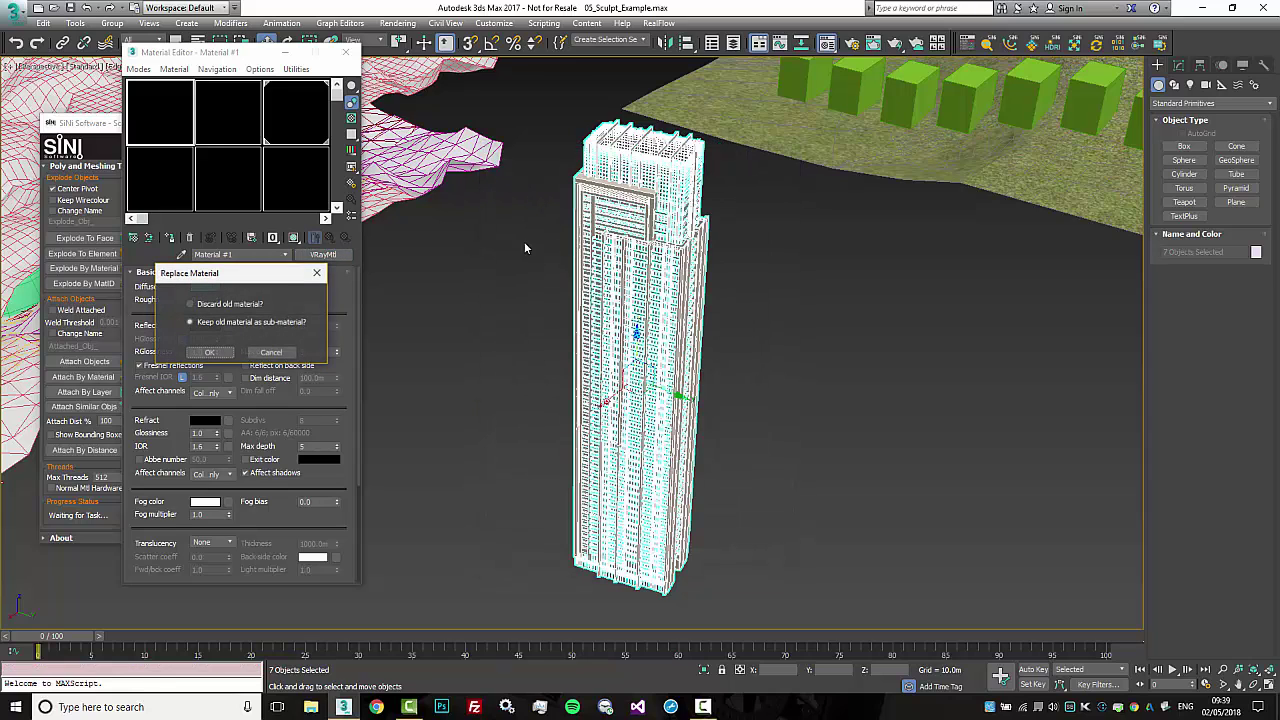
left_click(211, 353)
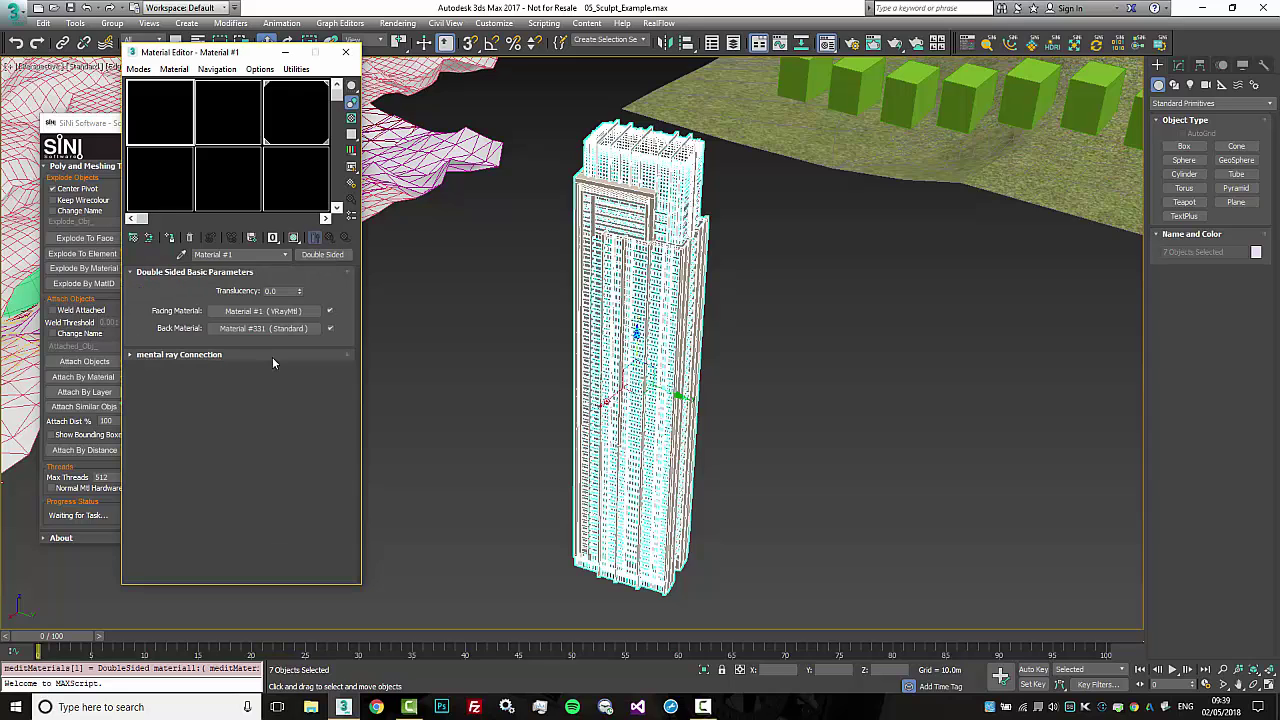
Copy the facing VRayMtl material to the Double Sided material's back material
middle_click_drag(443, 336, 447, 350)
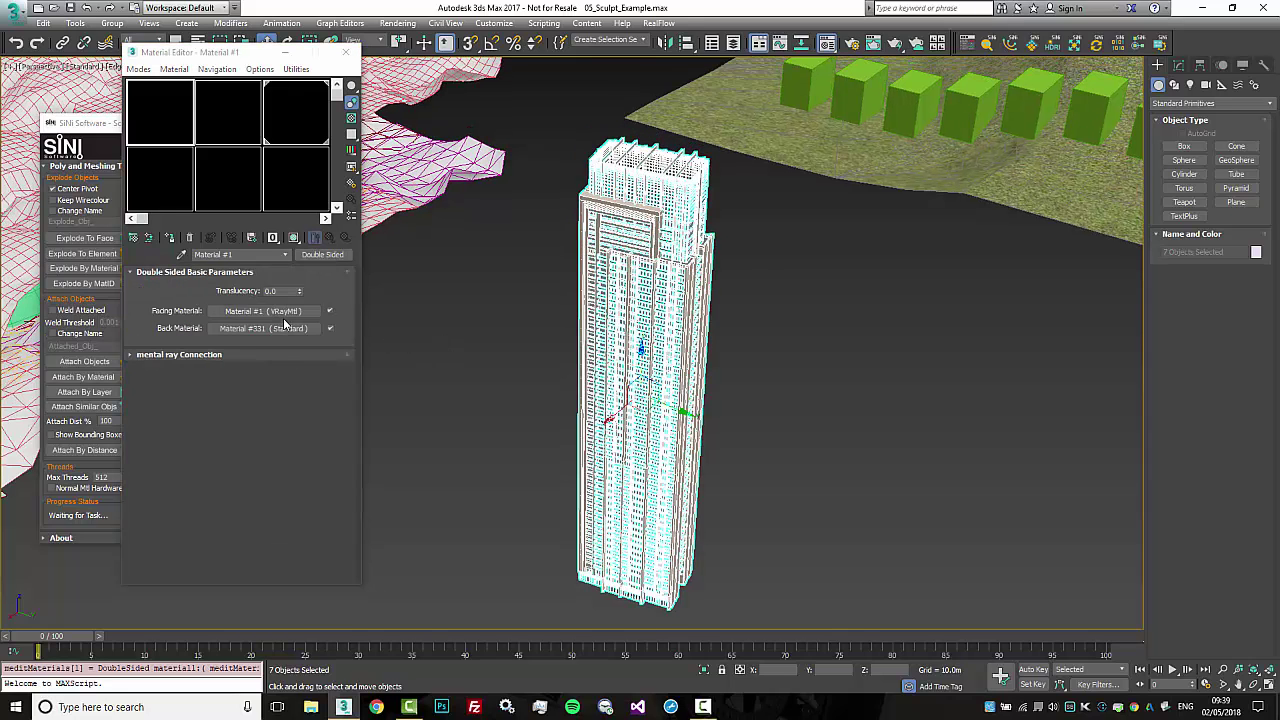
left_click_drag(283, 311, 286, 329)
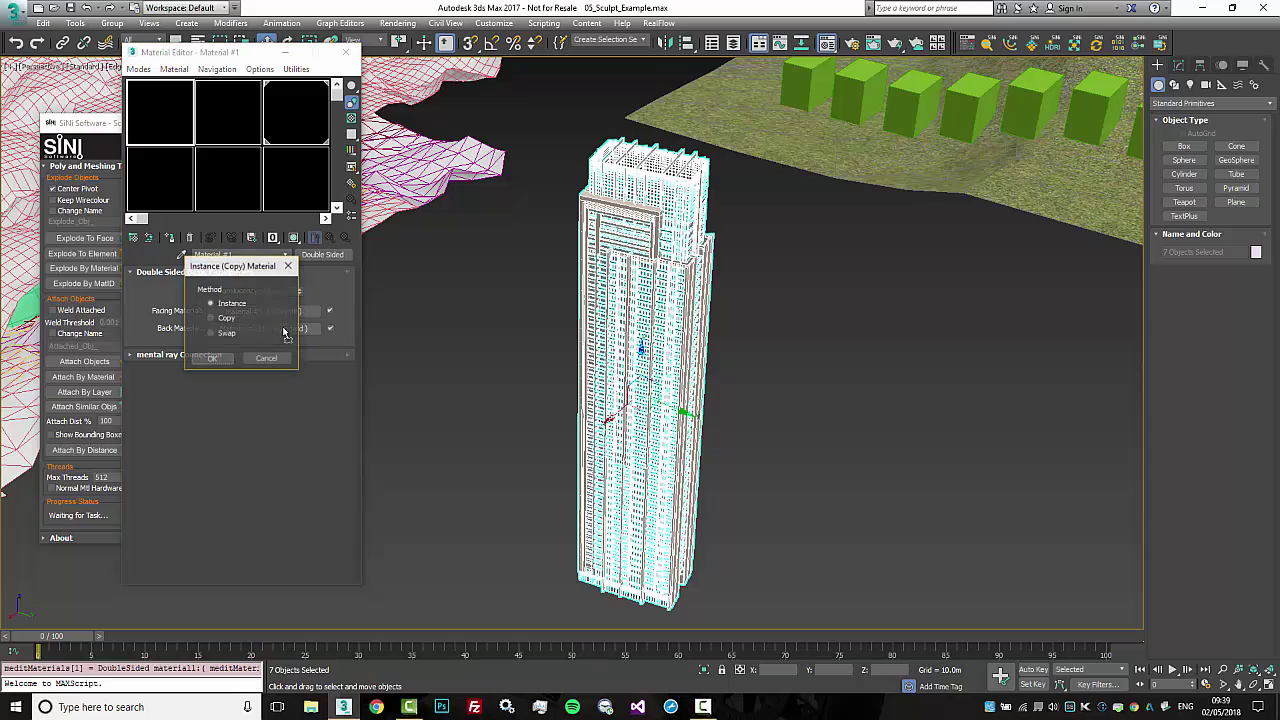
left_click(220, 320)
left_click(211, 359)
Assign the Double Sided material to the selected tower parts, renaming it Material #1asda
middle_click_drag(552, 355, 451, 330)
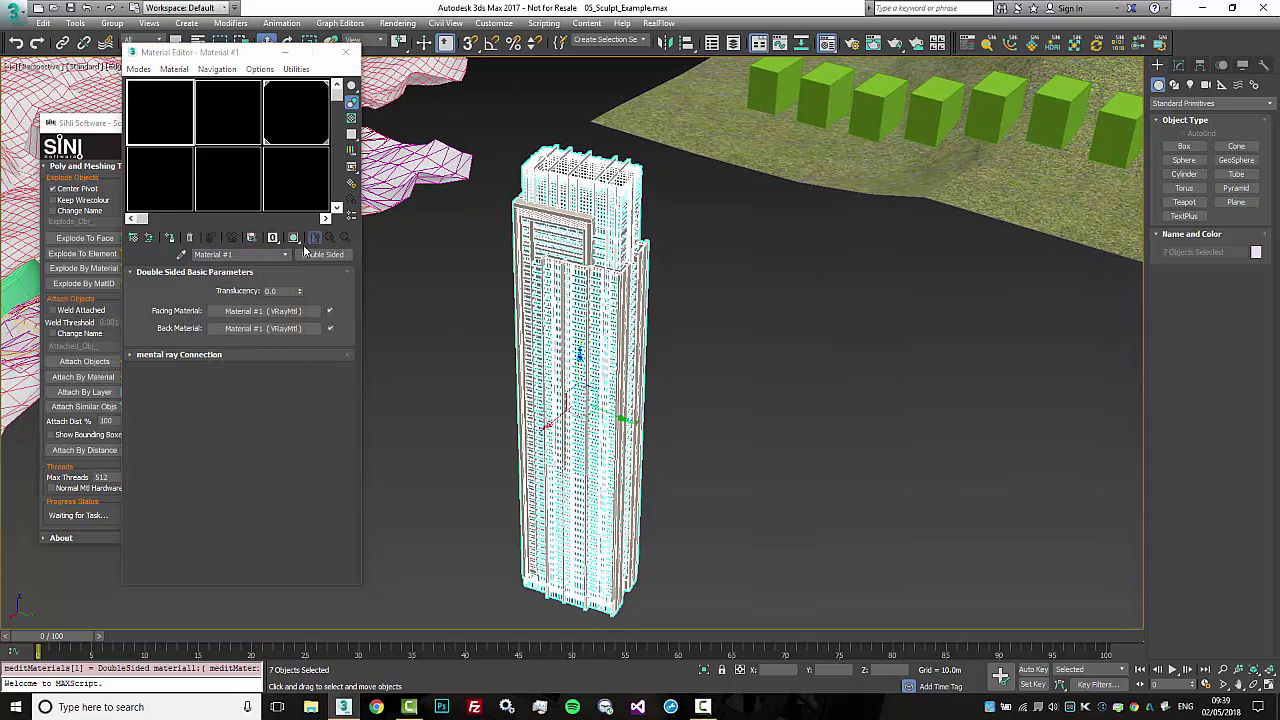
left_click(174, 240)
left_click(636, 346)
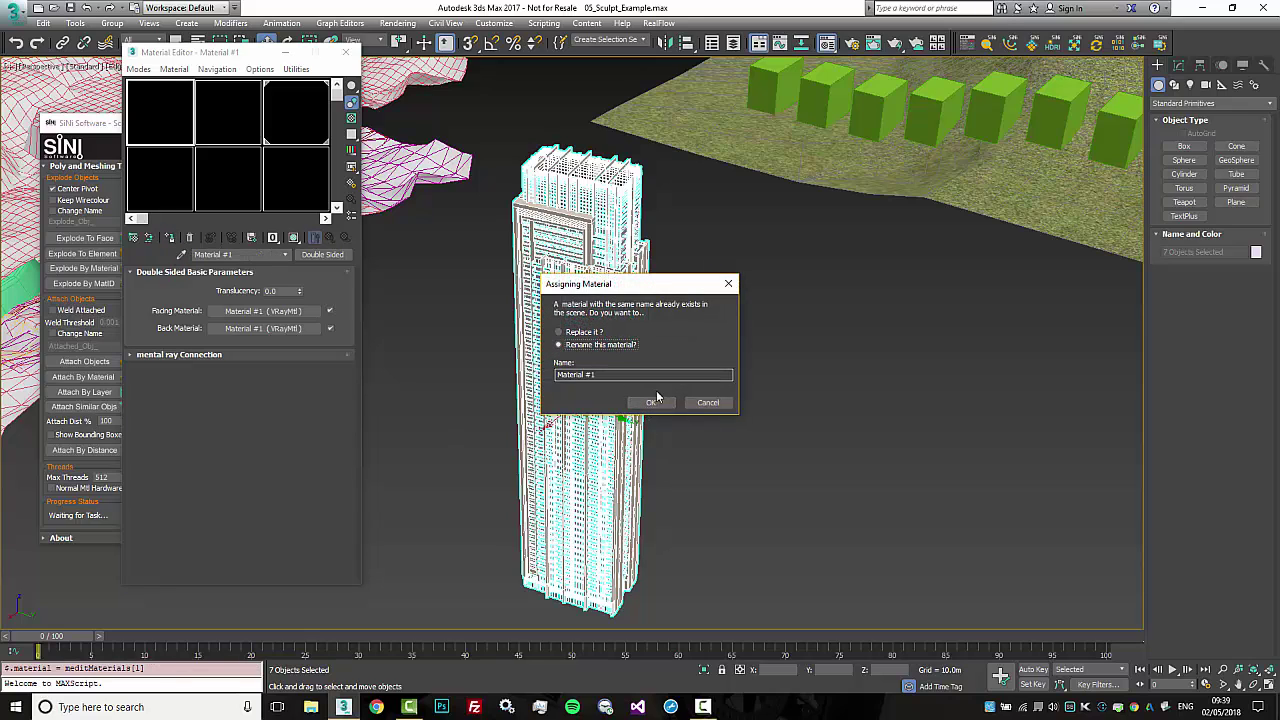
left_click(648, 375)
type("asda")
left_click(650, 402)
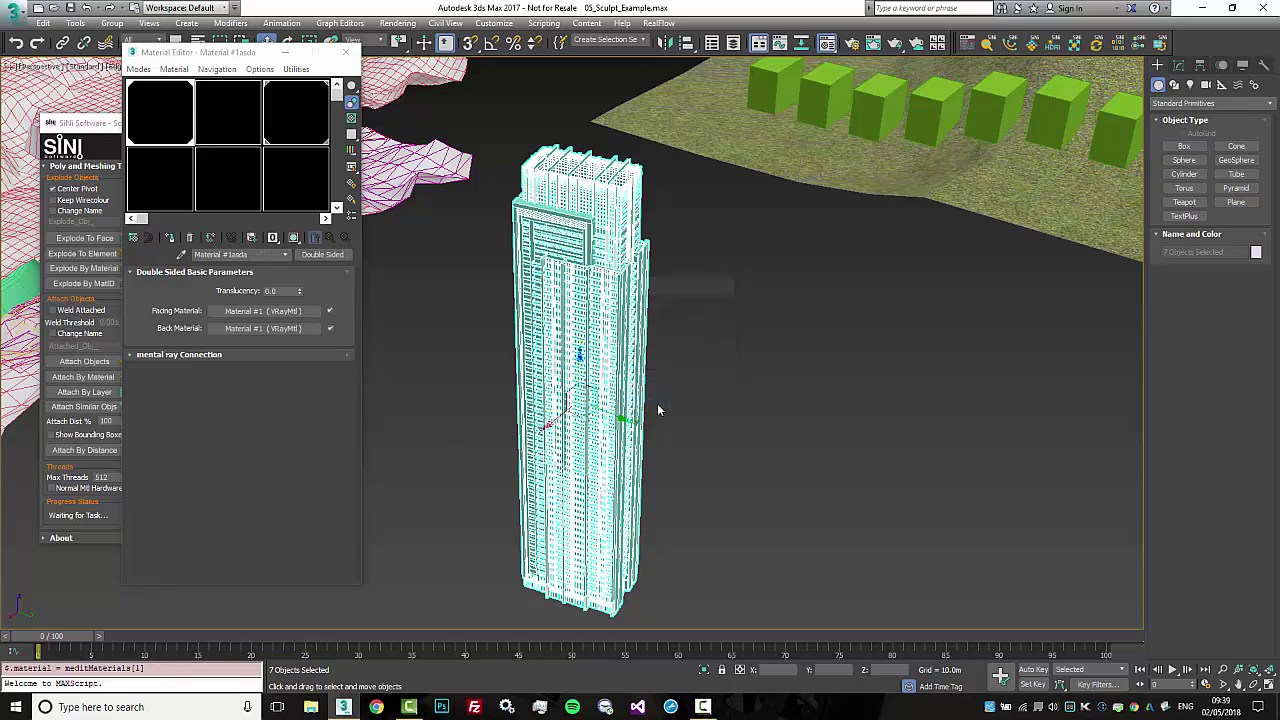
Display the Double Sided material Material #1asda in the viewport as a realistic material and inspect the upper part of the tower
middle_click_drag(657, 403, 630, 405, "alt")
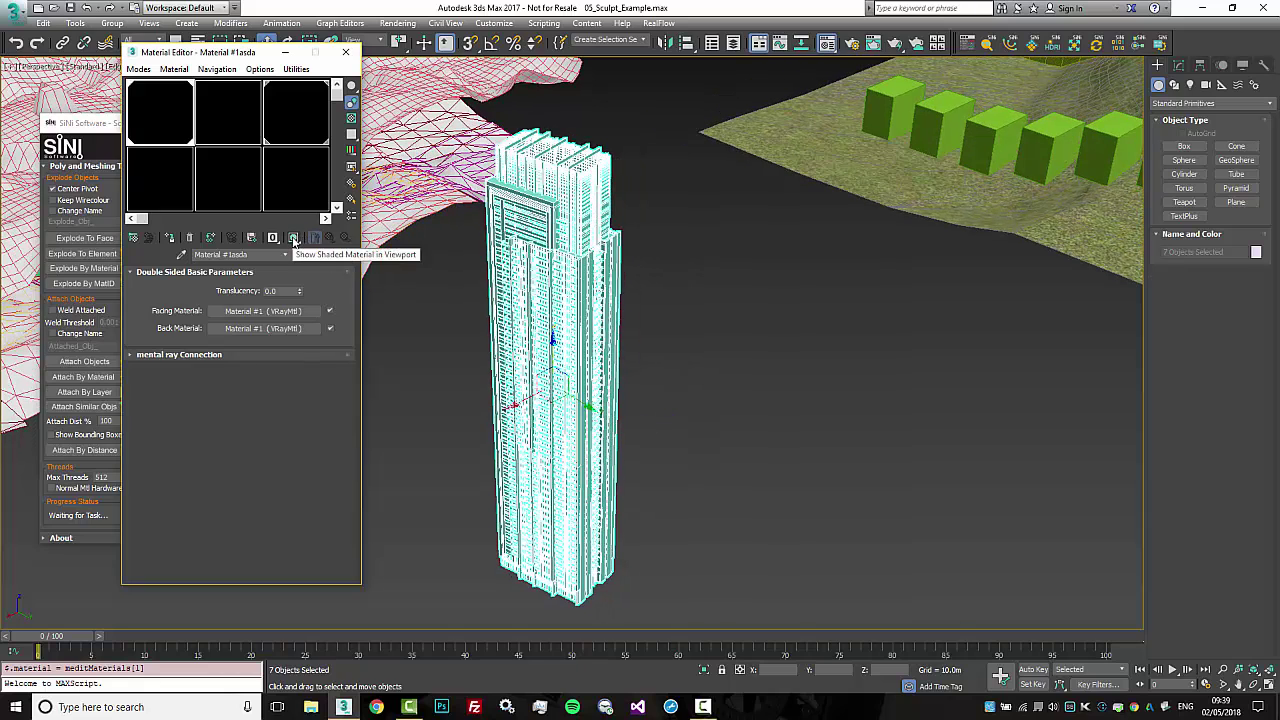
left_click(294, 239)
left_click(294, 238)
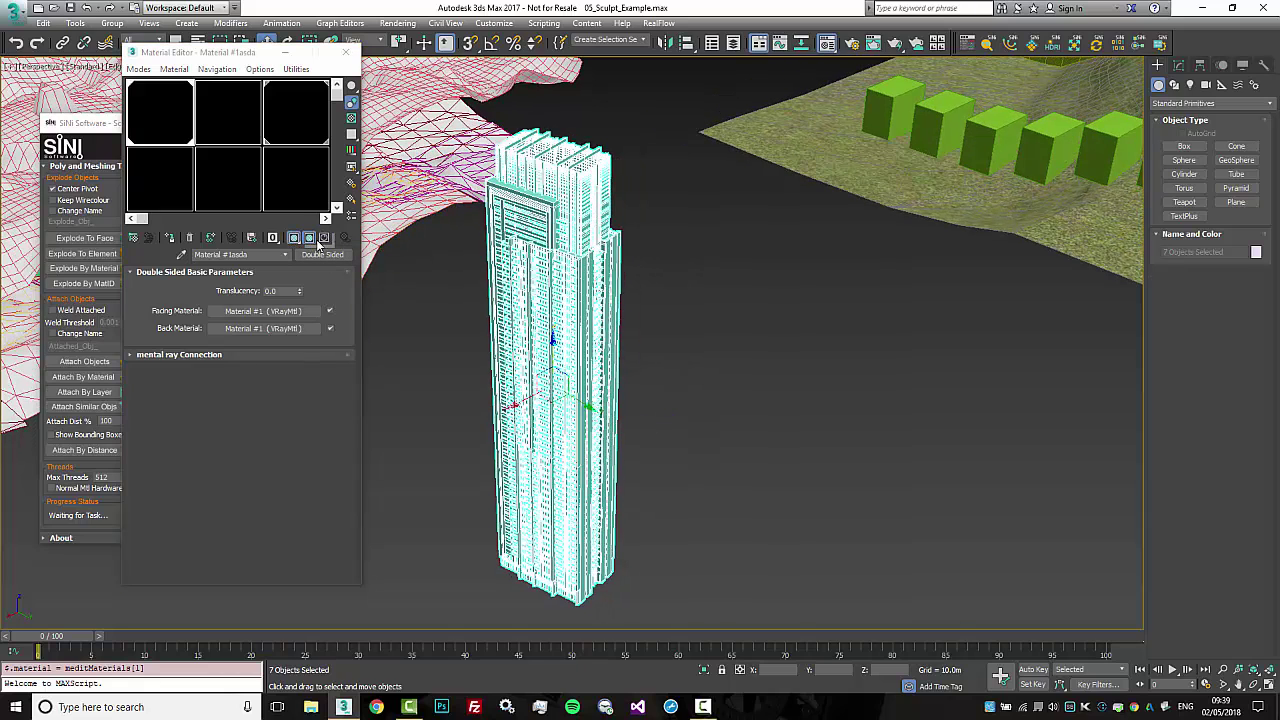
middle_click_drag(640, 277, 643, 294, "alt")
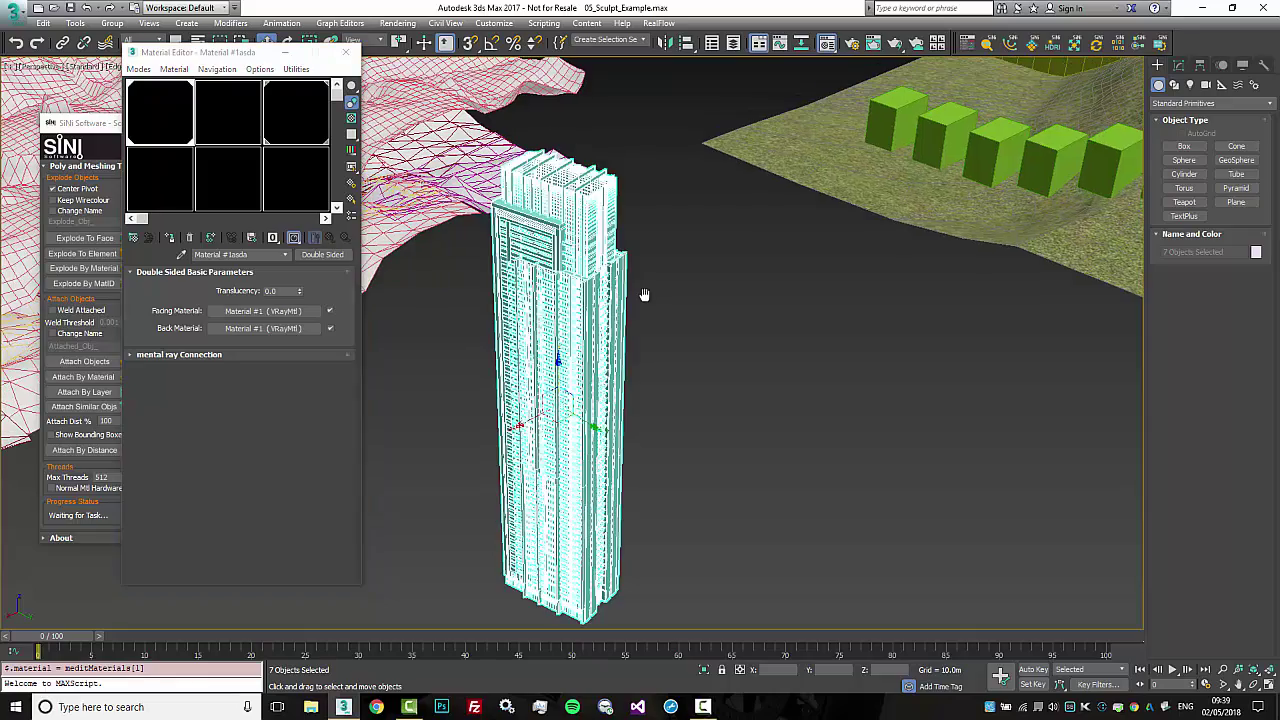
middle_click_drag(665, 336, 652, 274, "alt")
scroll(688, 349, "up", 4)
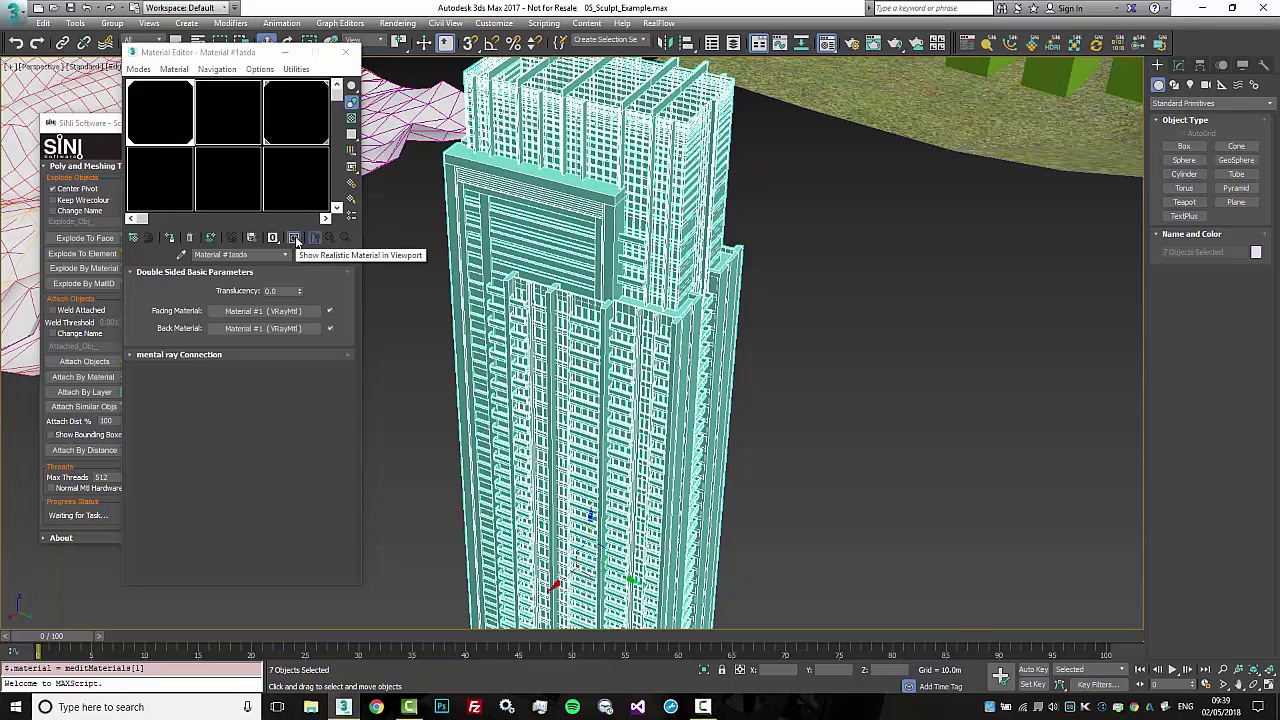
Move the Material Editor clear of the SiNi Sculpt window so that both can be used beside the tower
left_click(109, 126)
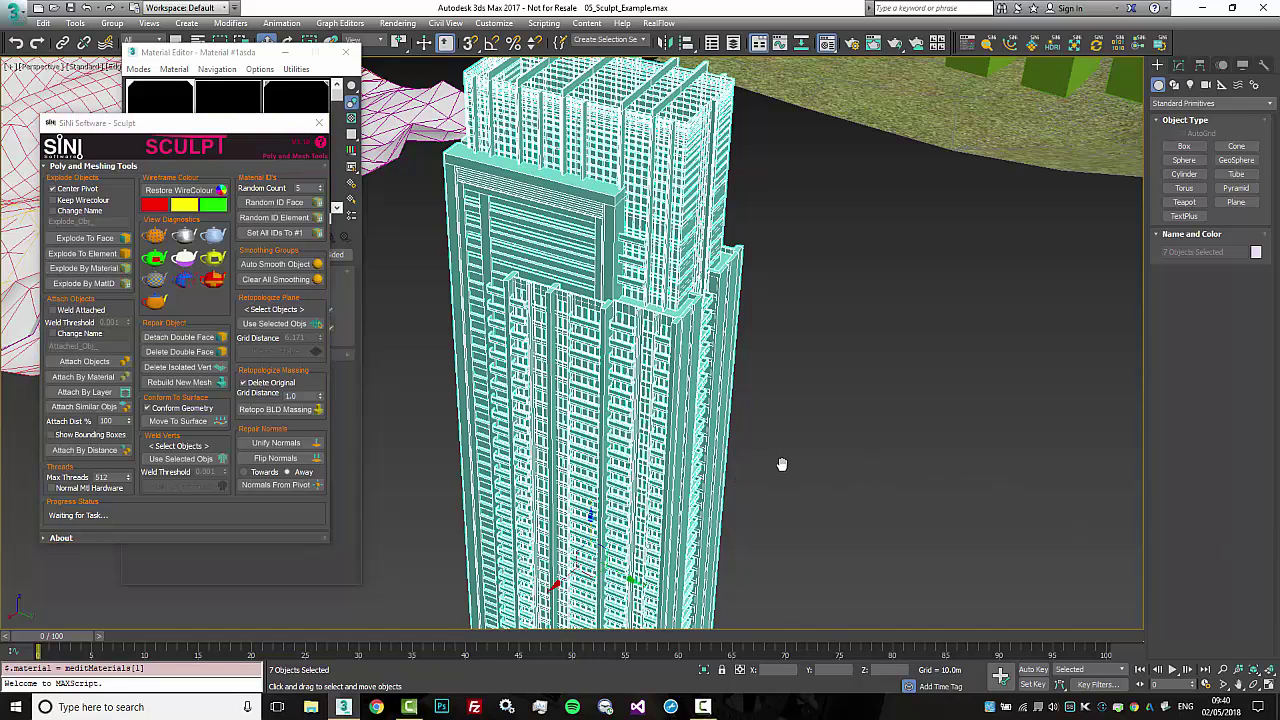
left_click(243, 54)
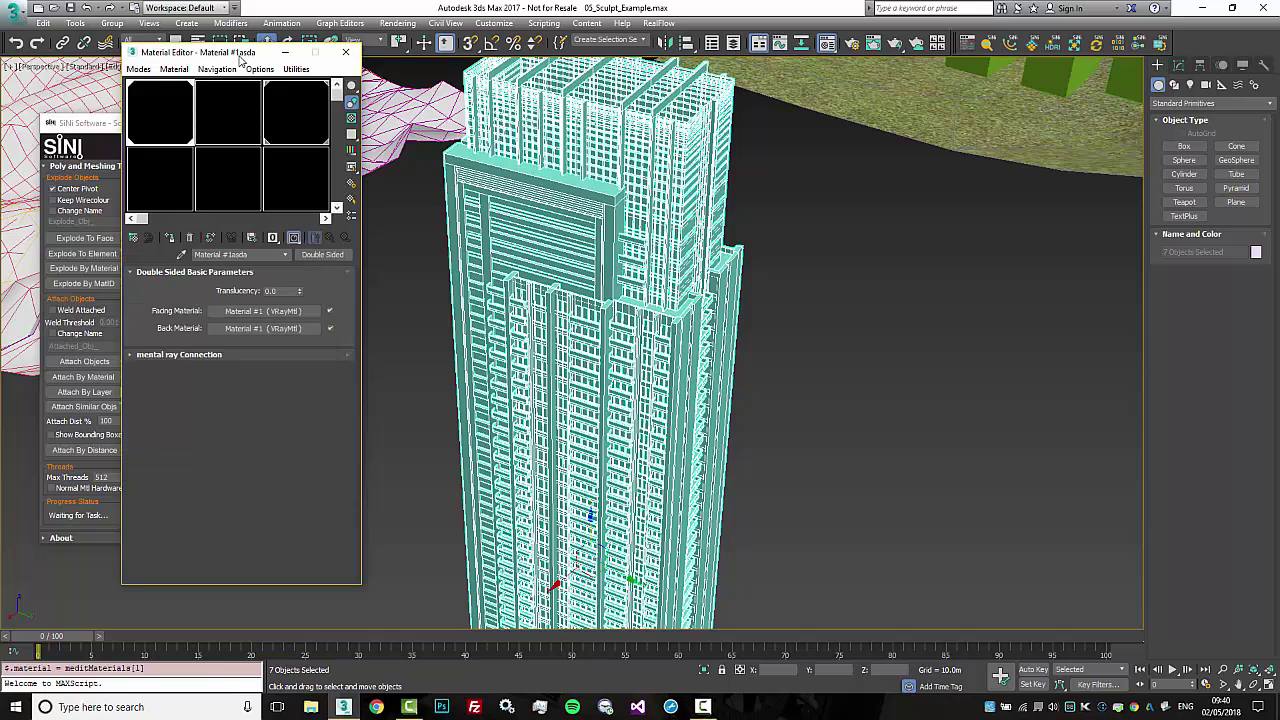
left_click_drag(243, 56, 950, 58)
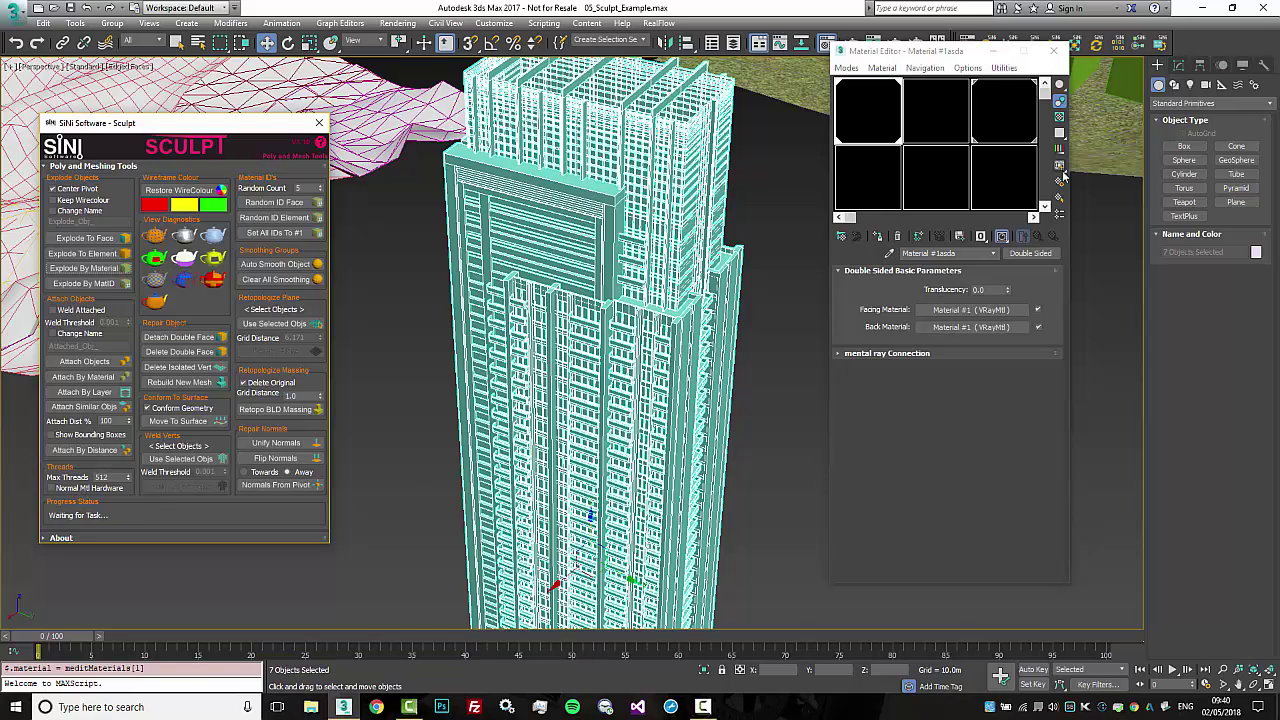
left_click(1003, 243)
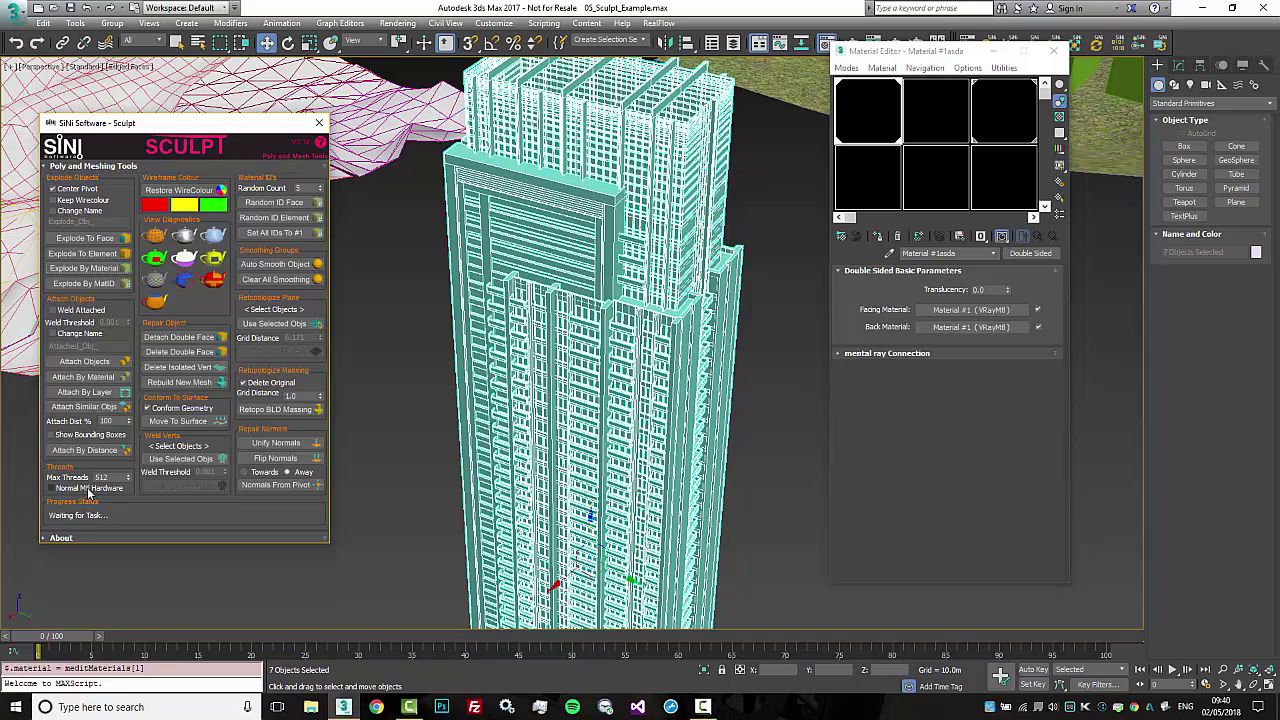